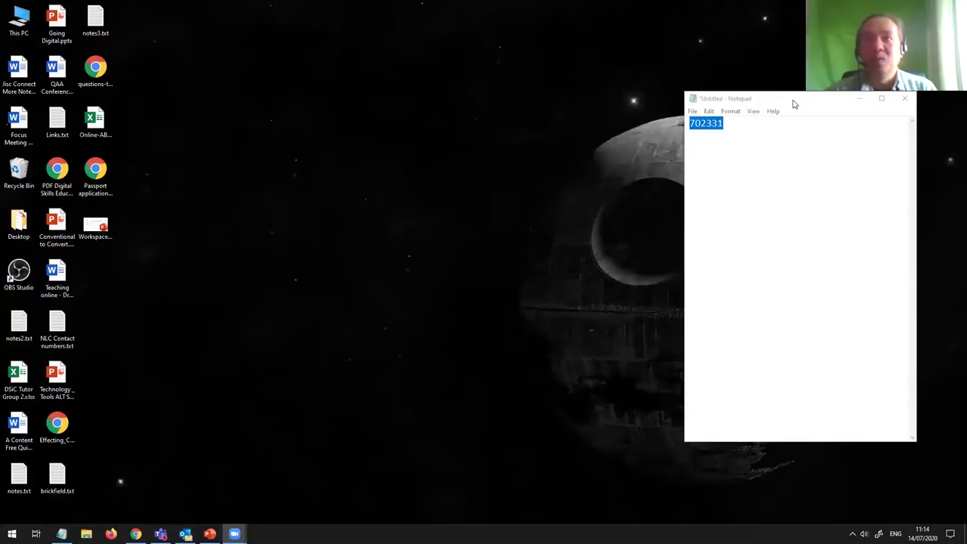
Step: Close the Notepad note without saving and restore the PowerPoint presentation with the red logo slide
drag(792, 101, 553, 115)
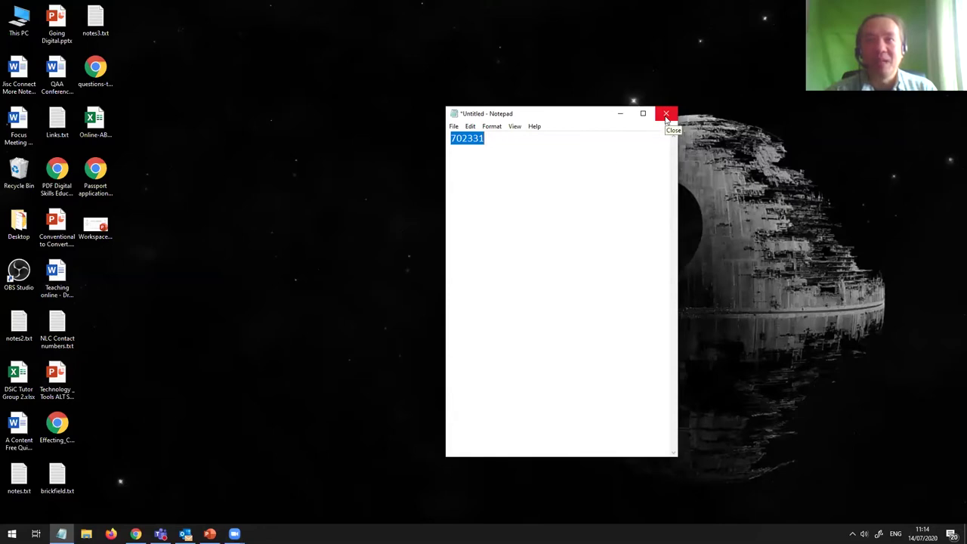
click(666, 118)
click(495, 266)
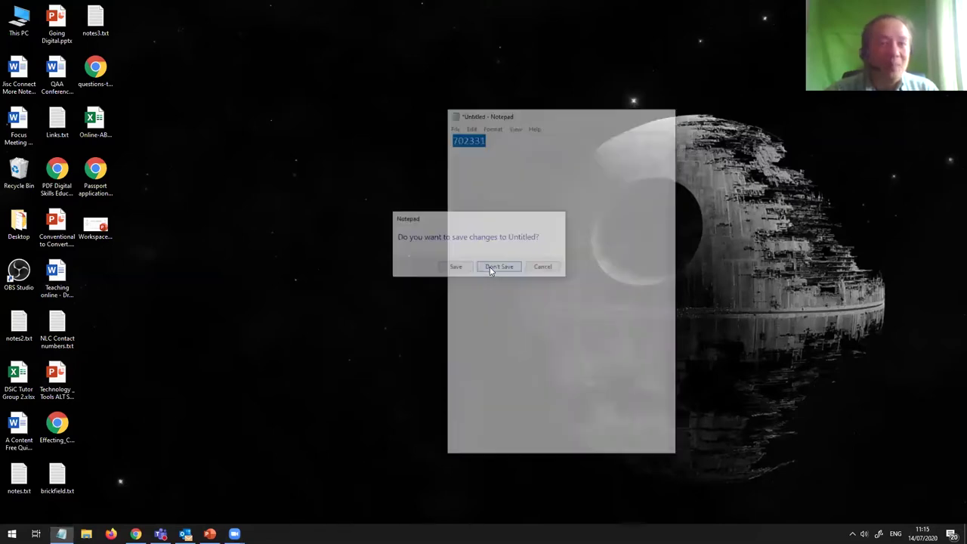
click(211, 533)
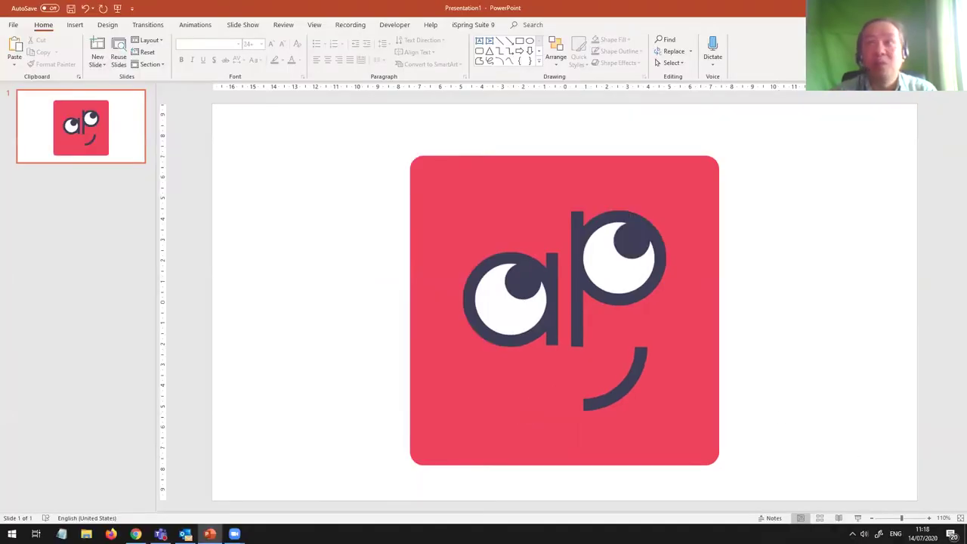
Step: Minimise PowerPoint's Presentation1 with Win+D to reveal the bare desktop
key(super+d)
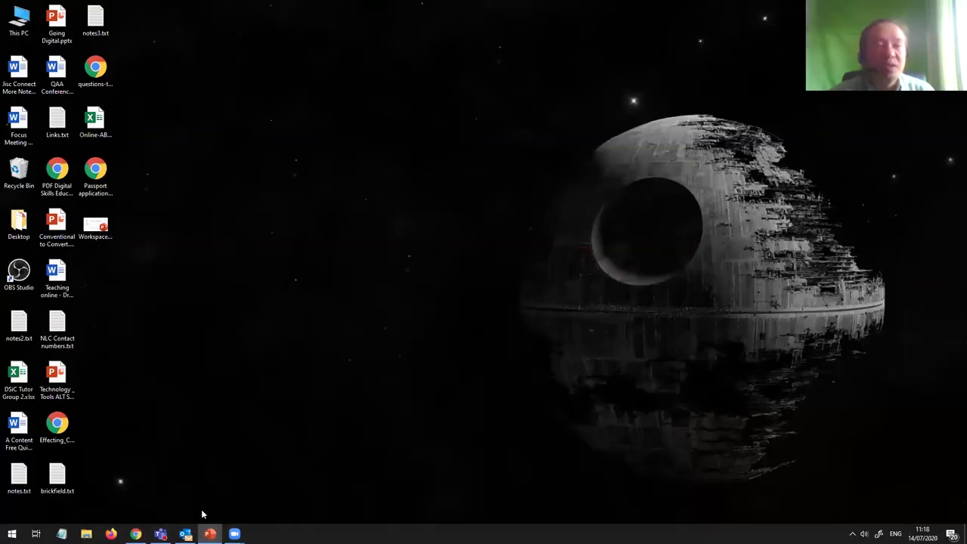
Step: Bring Chrome forward and switch to its first tab, the Flipgrid home page
mouse_move(136, 534)
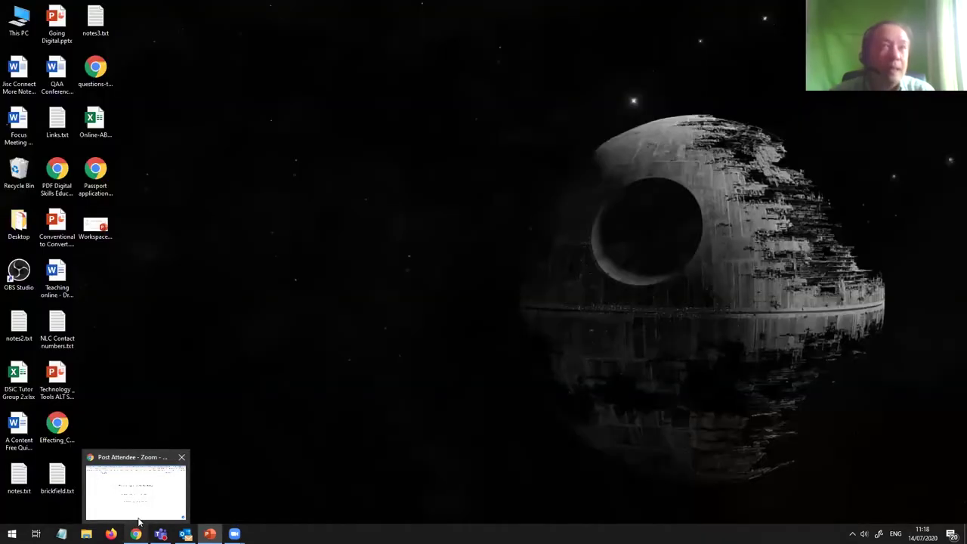
click(138, 513)
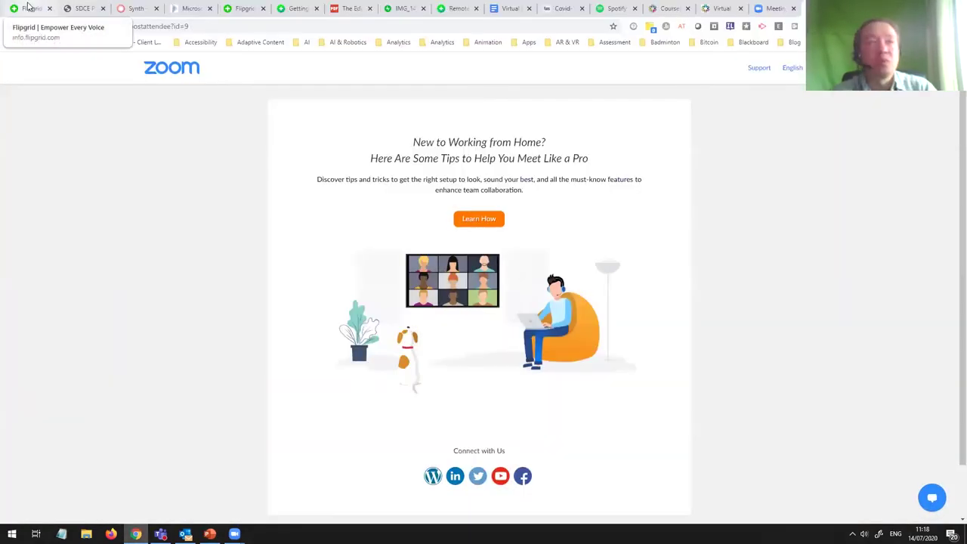
click(34, 8)
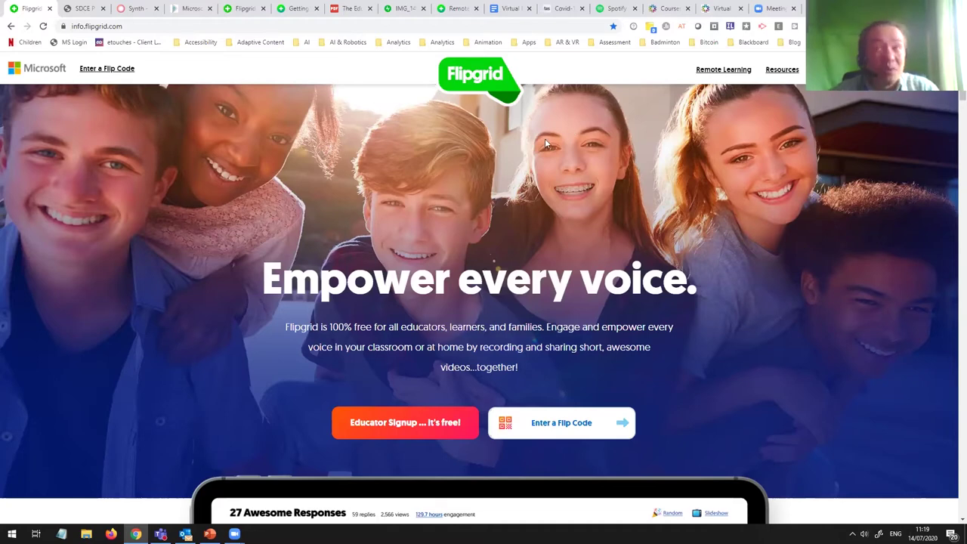
scroll(532, 156, down, 3)
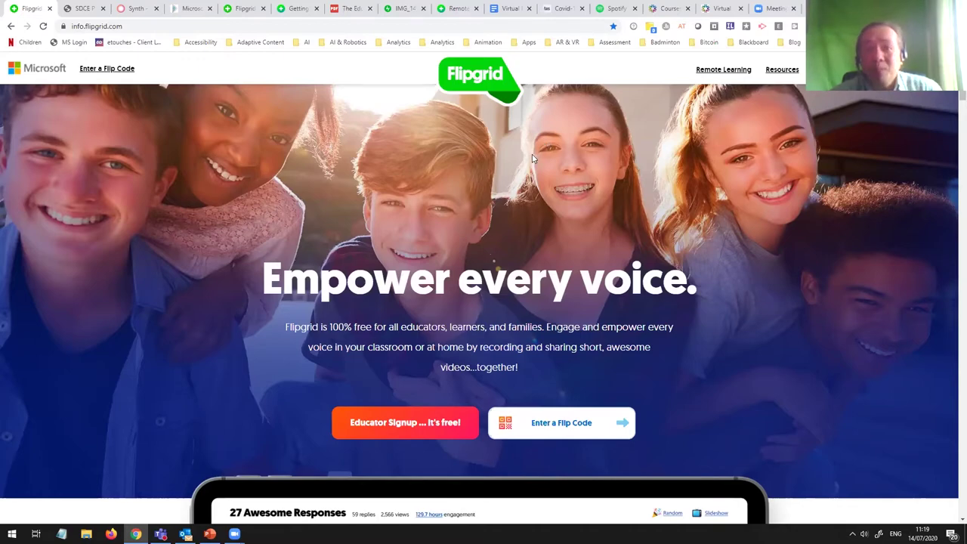
scroll(532, 160, down, 3)
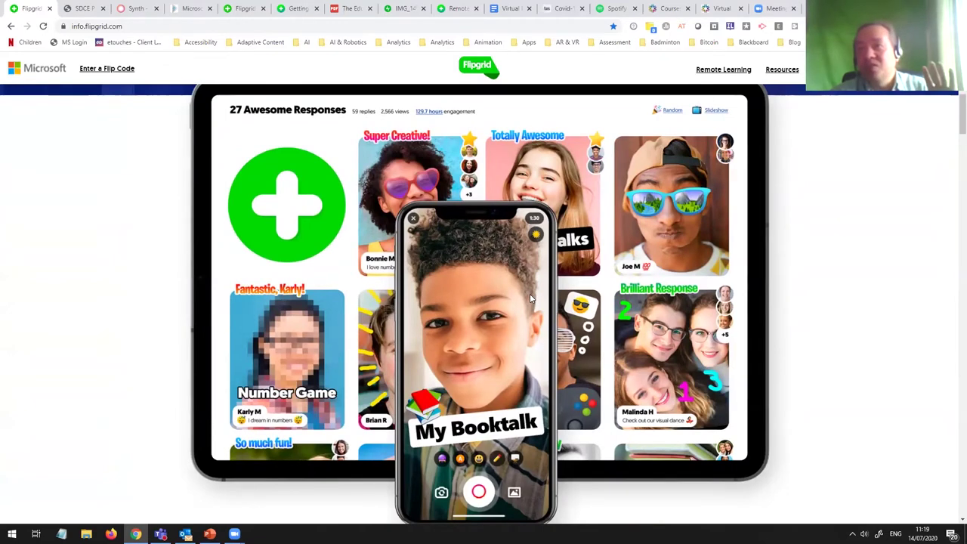
scroll(530, 293, down, 1)
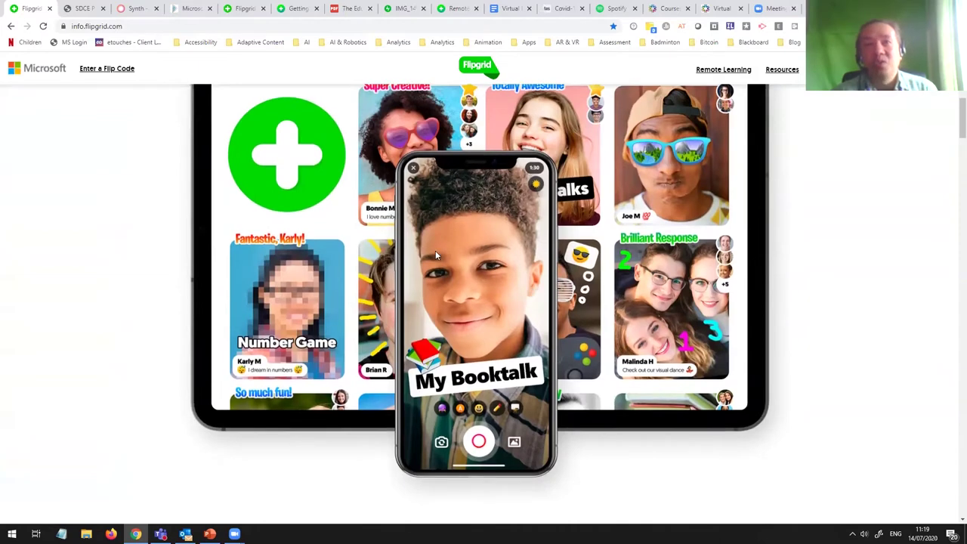
scroll(468, 274, down, 3)
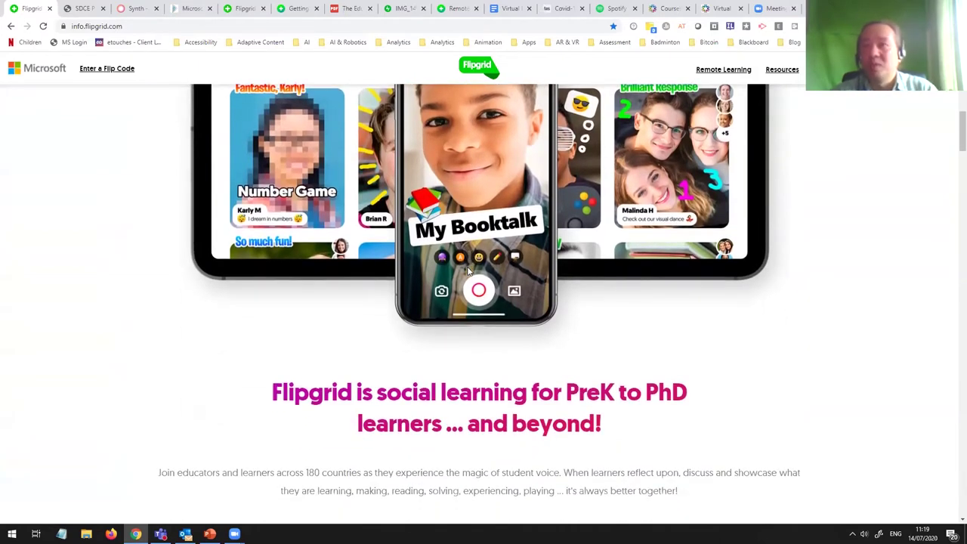
scroll(469, 272, down, 3)
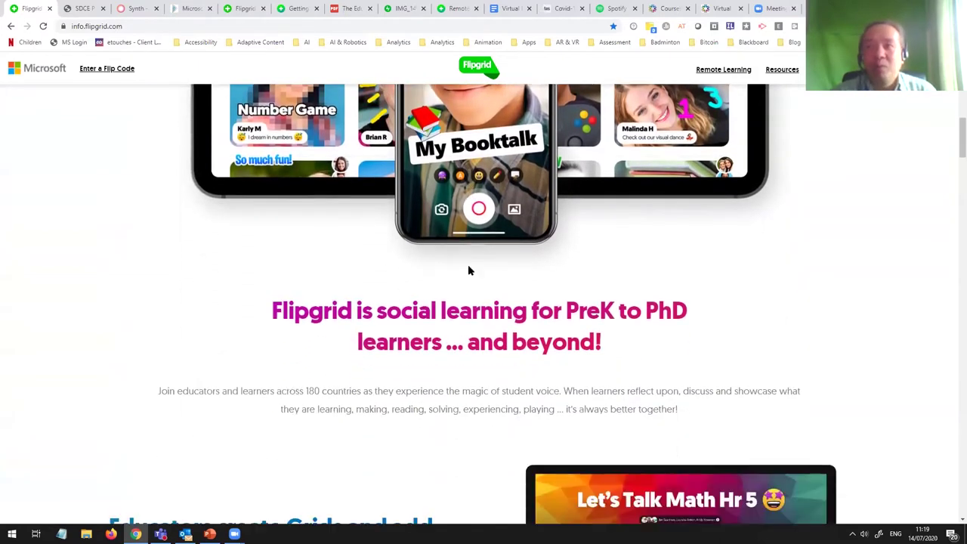
scroll(477, 265, down, 1)
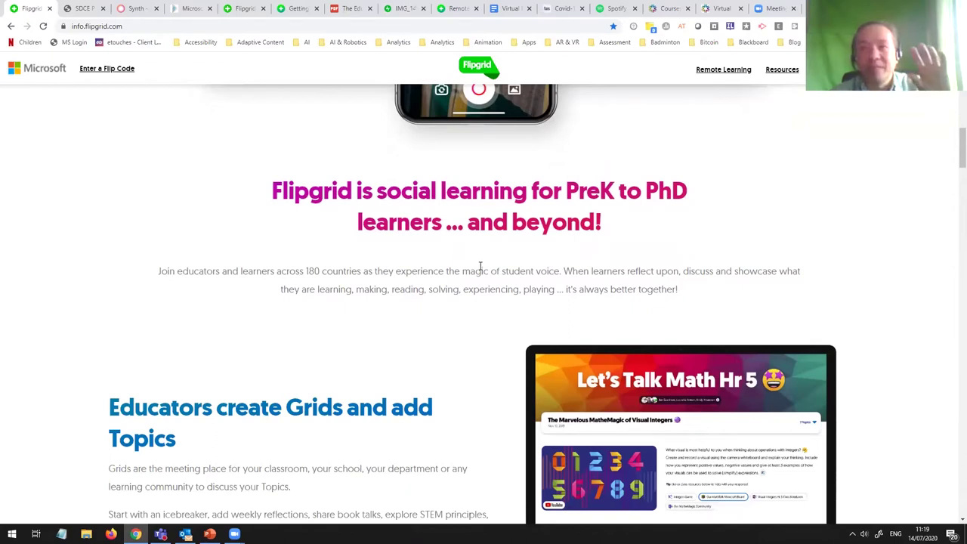
scroll(479, 266, down, 2)
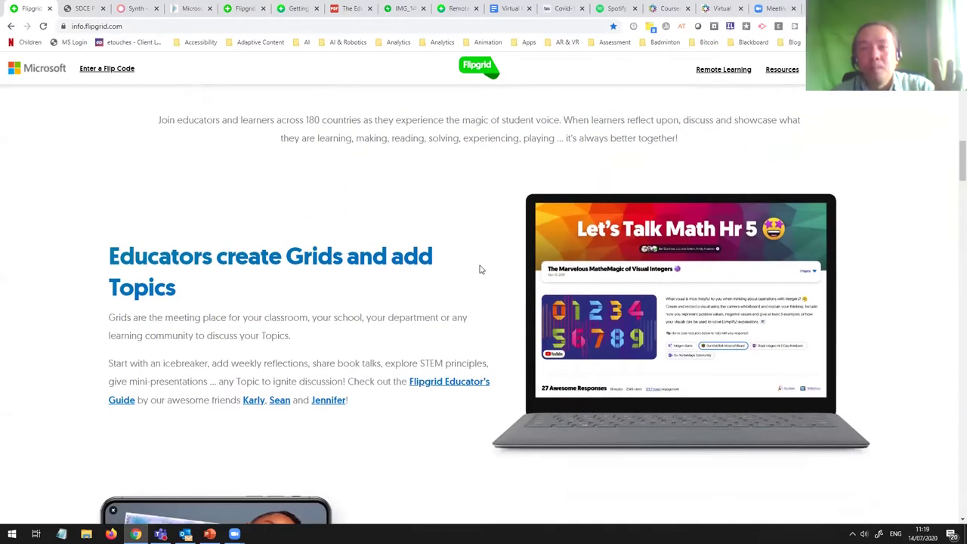
scroll(480, 269, down, 1)
scroll(482, 271, down, 2)
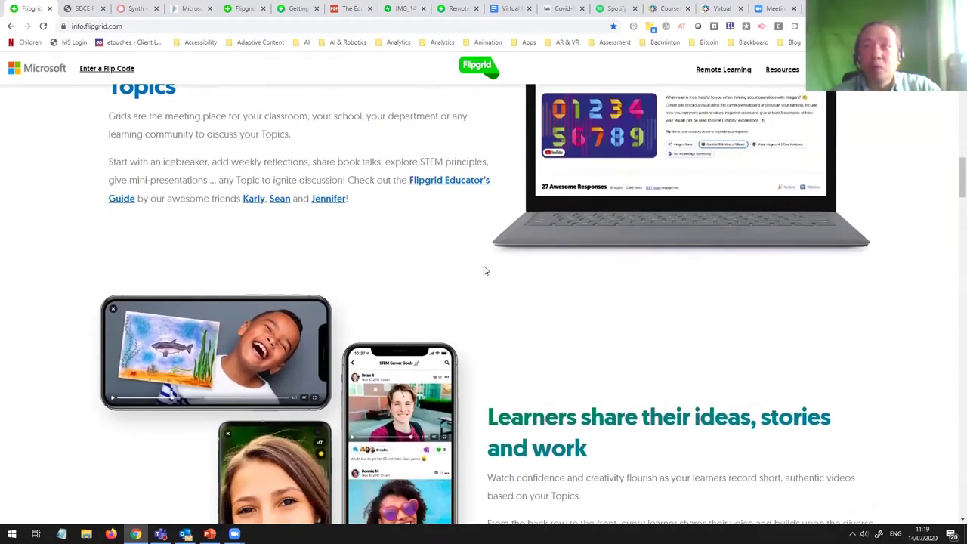
scroll(484, 270, down, 1)
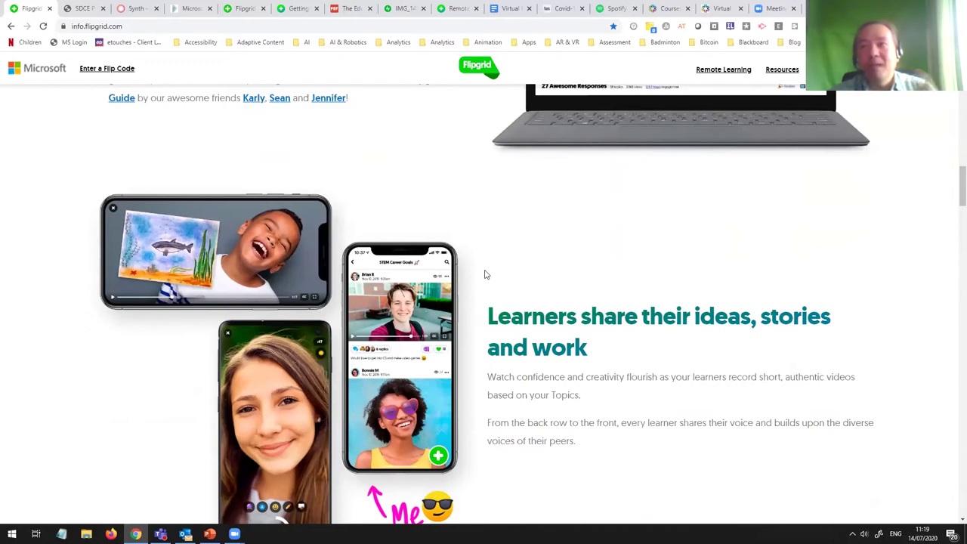
scroll(485, 275, up, 1)
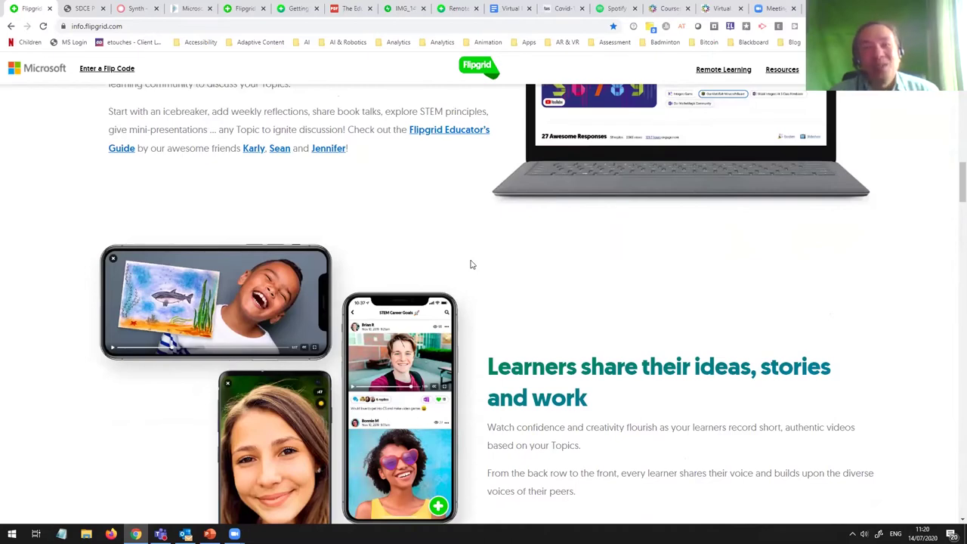
scroll(469, 264, up, 4)
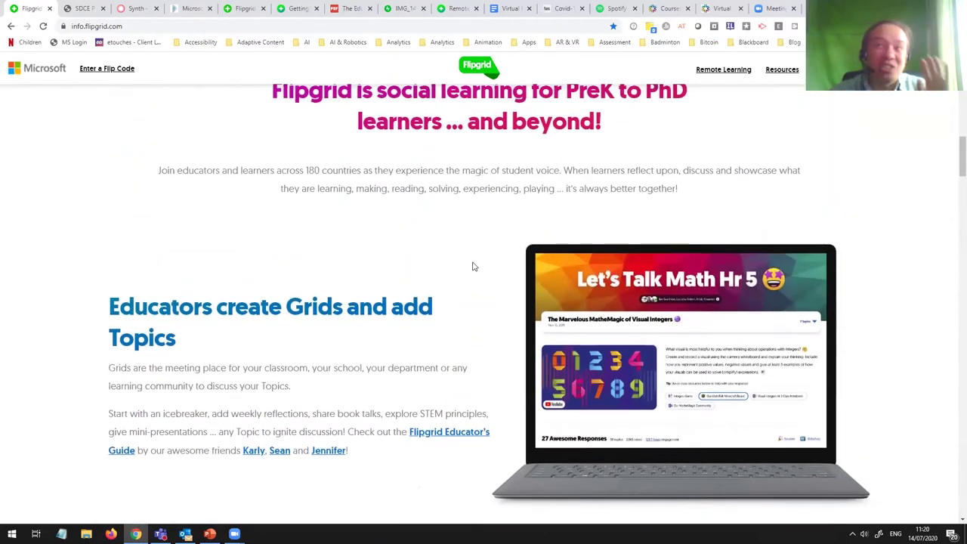
scroll(472, 266, up, 3)
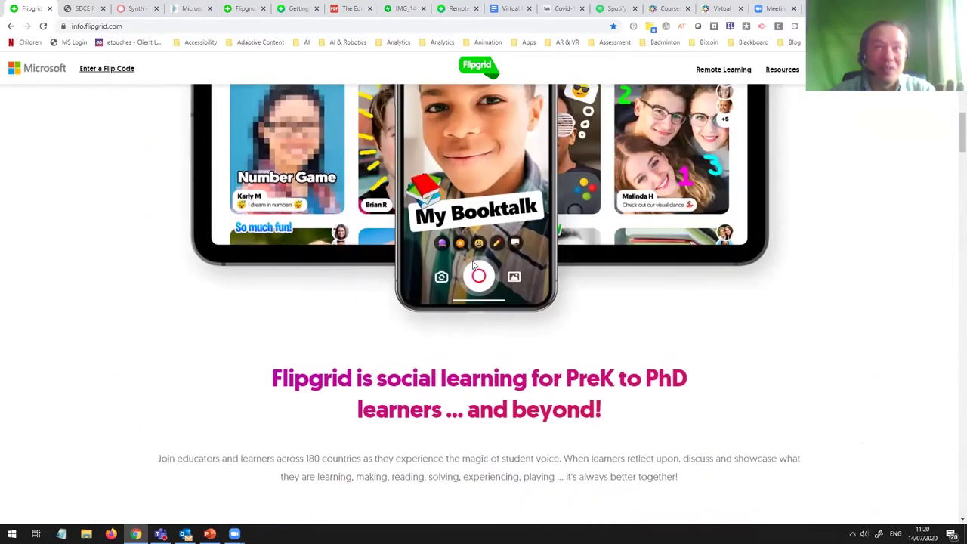
scroll(473, 265, up, 1)
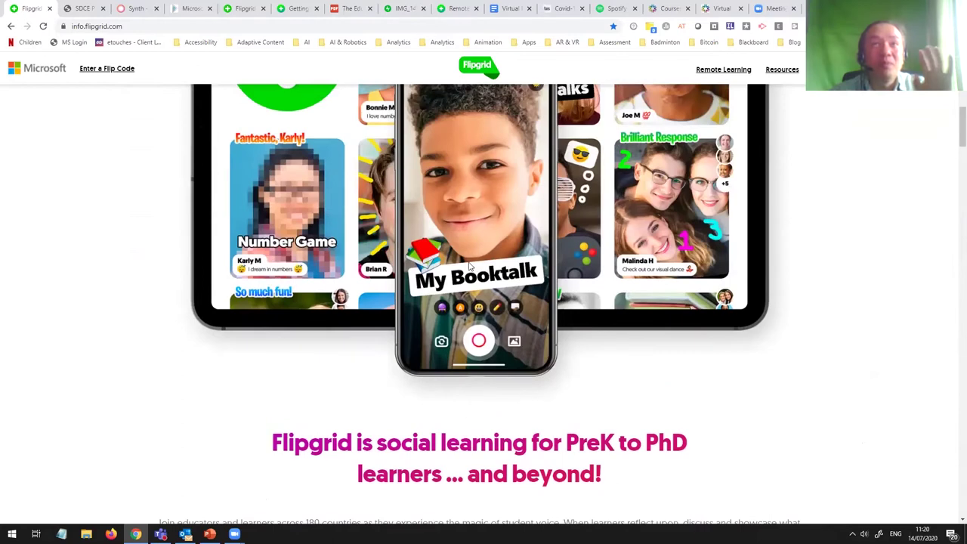
click(193, 9)
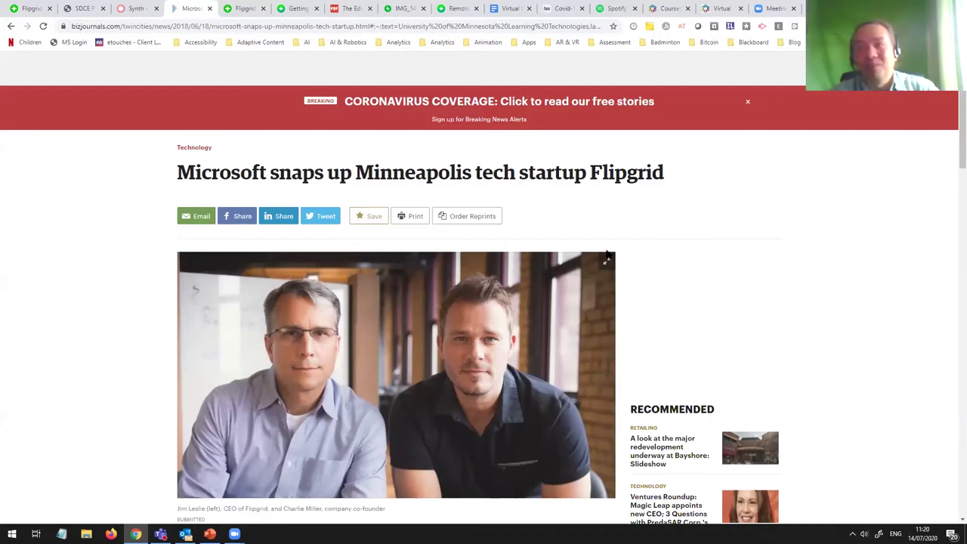
scroll(637, 314, down, 1)
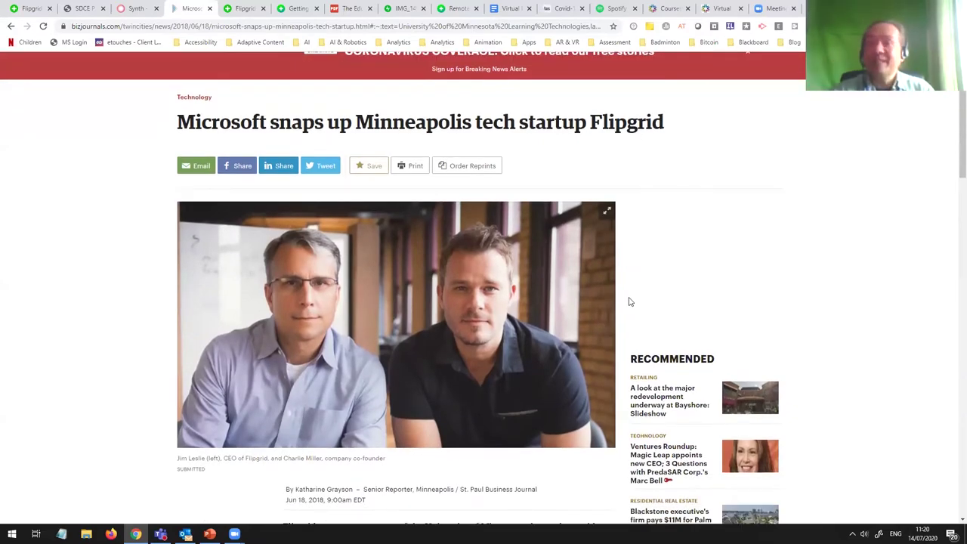
click(31, 9)
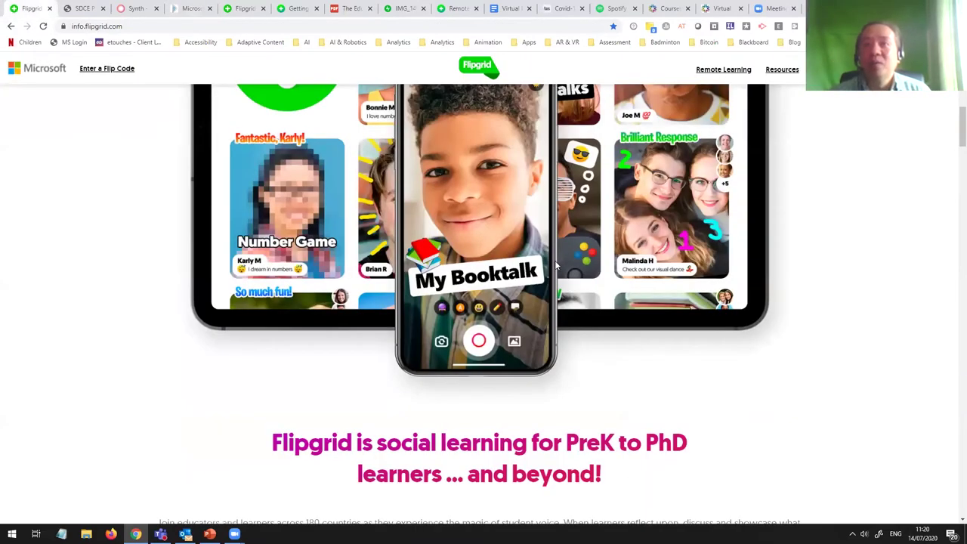
Step: Refresh Chrome to land on Flipgrid's educator login page at auth.flipgrid.com/educator
scroll(556, 263, up, 8)
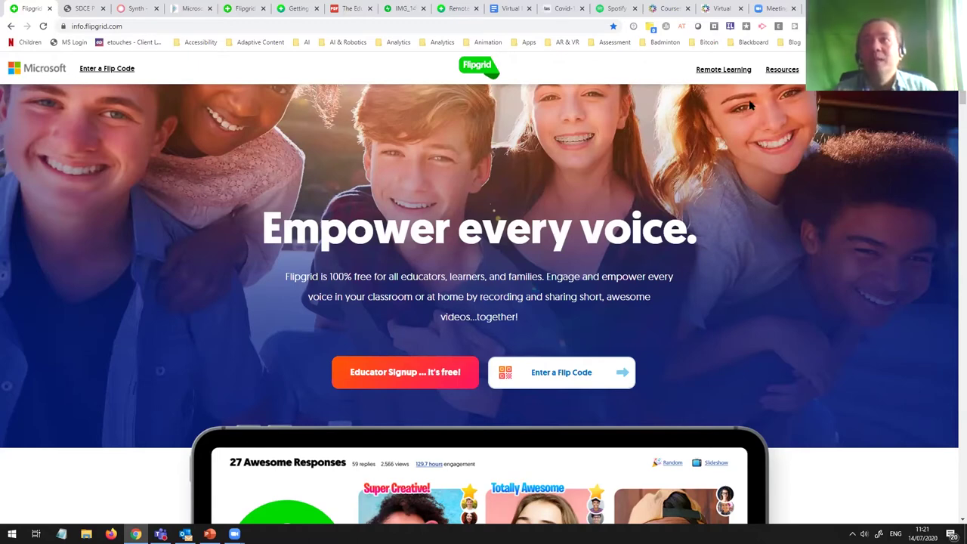
key(F5)
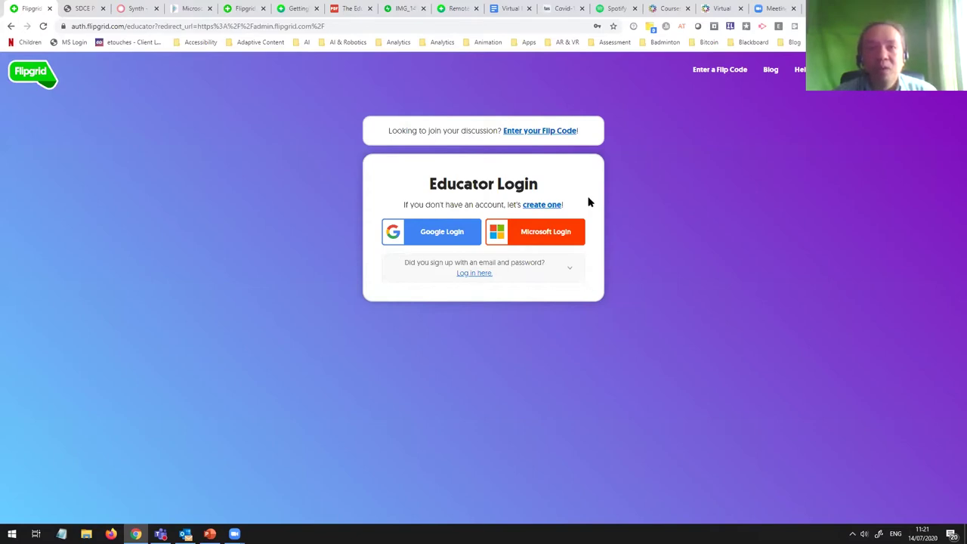
Step: Choose Google Login to open the Google Accounts sign-in popup
click(436, 235)
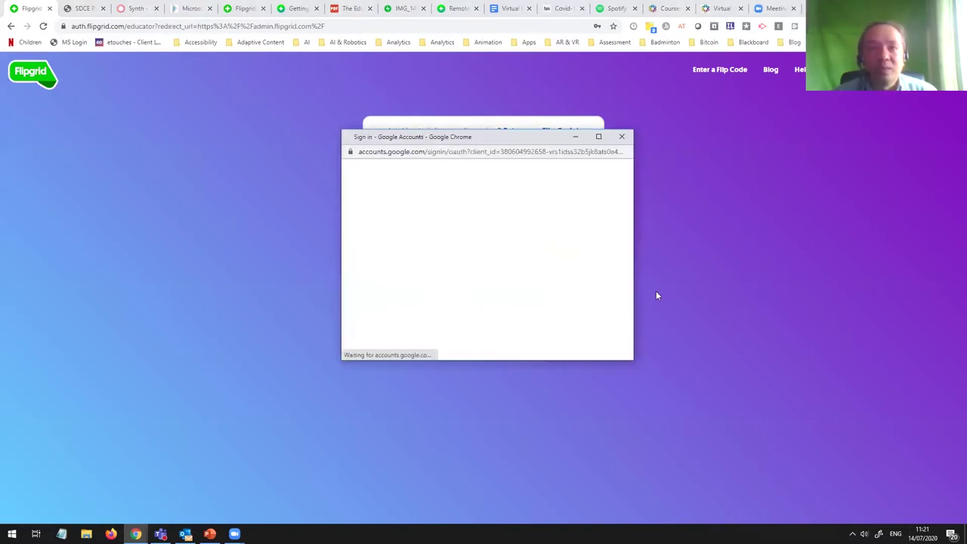
Step: Pick the educator's Google account to sign in and reach My Grids
click(434, 265)
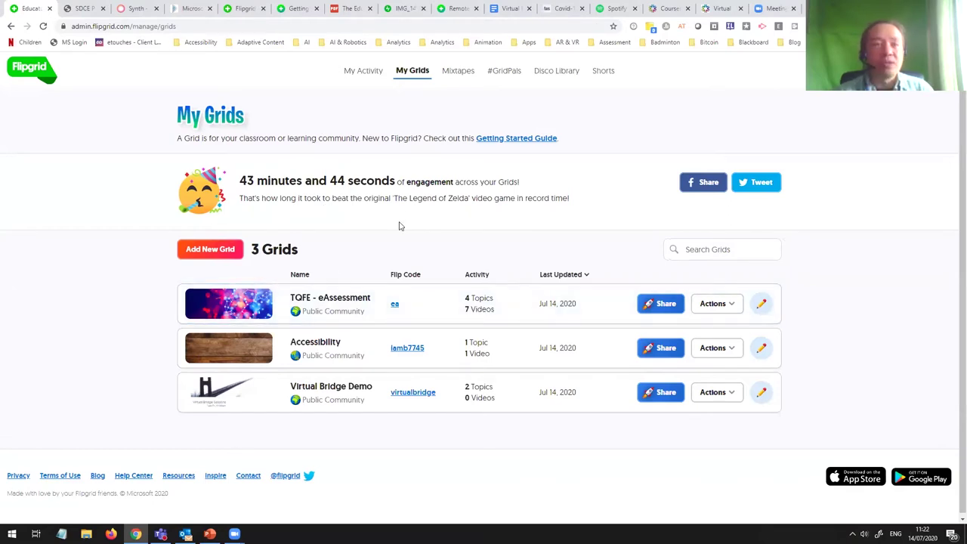
Step: Open the Virtual Bridge Demo grid, look over its two topics, and open its edit form
click(332, 392)
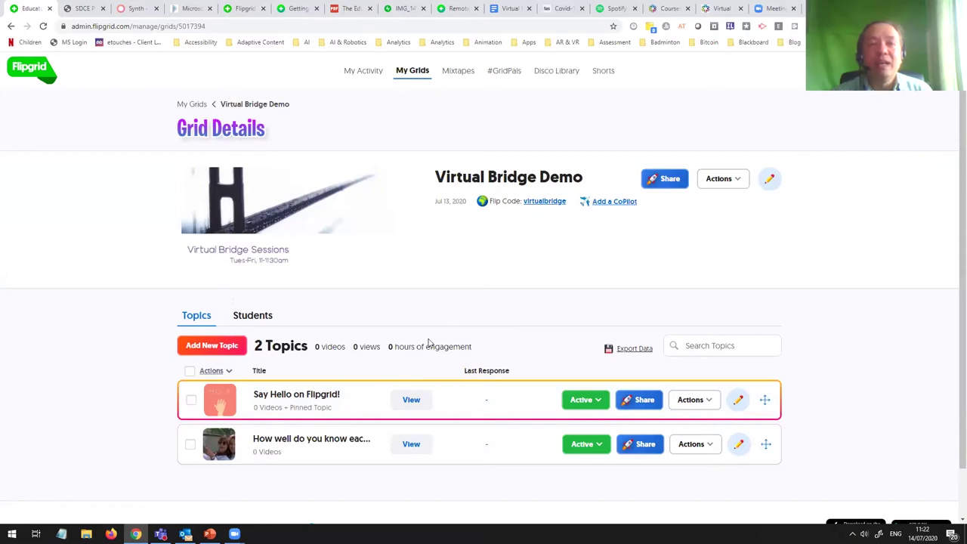
scroll(423, 355, down, 1)
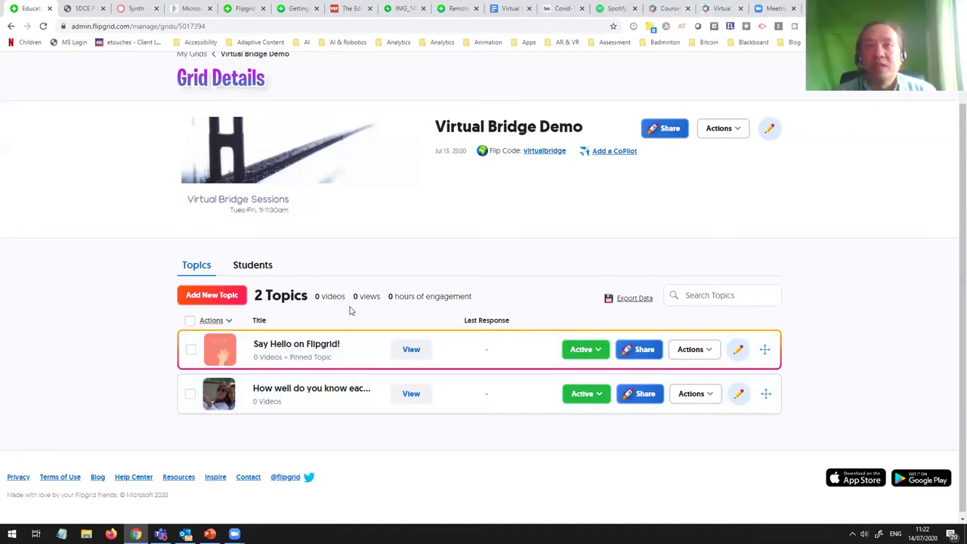
scroll(350, 309, up, 2)
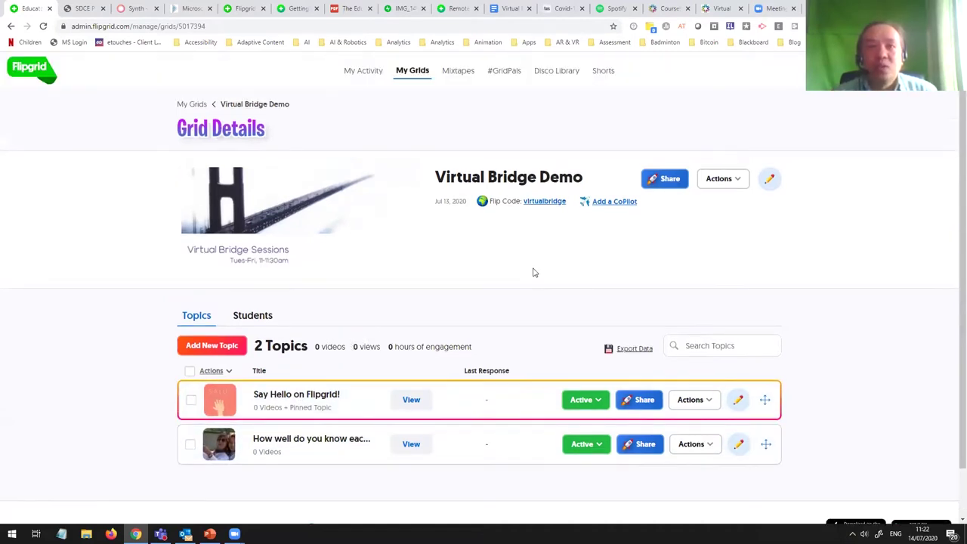
click(768, 180)
Step: Review the Virtual Bridge Demo settings, leaving the Flip Code unchanged
scroll(468, 317, down, 1)
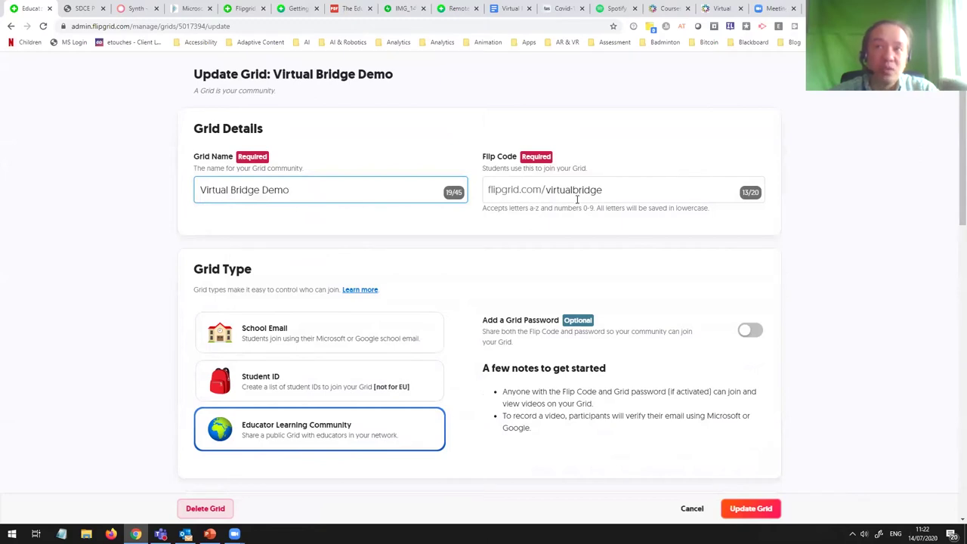
drag(544, 189, 617, 192)
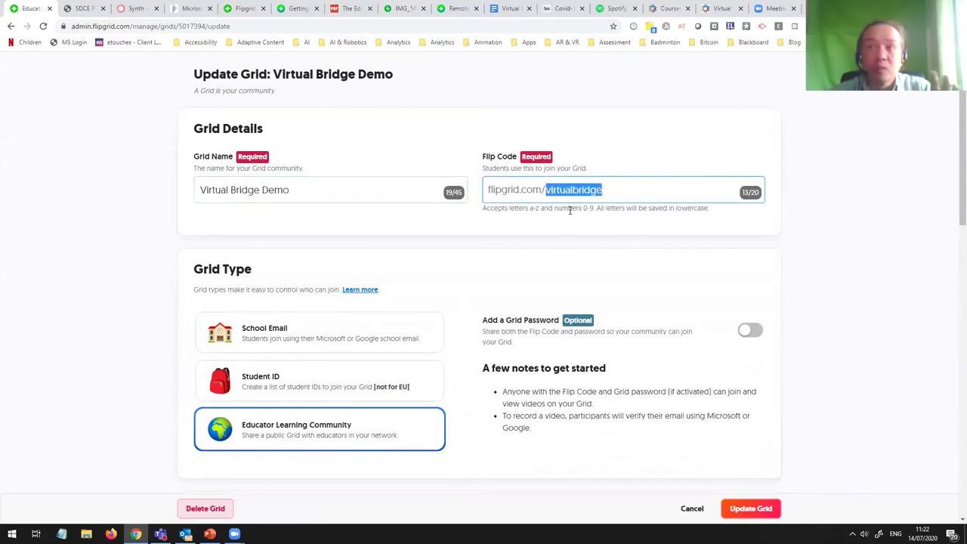
click(626, 232)
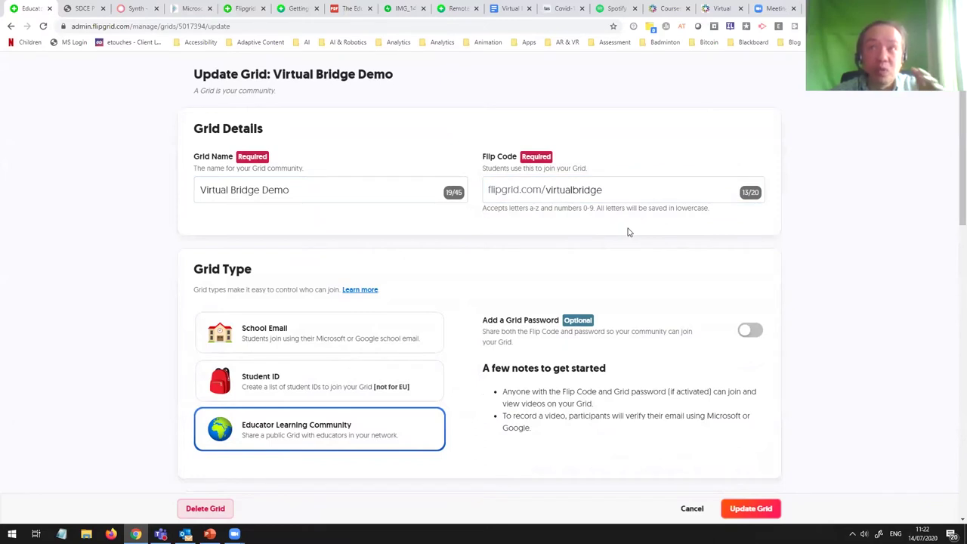
scroll(586, 275, down, 2)
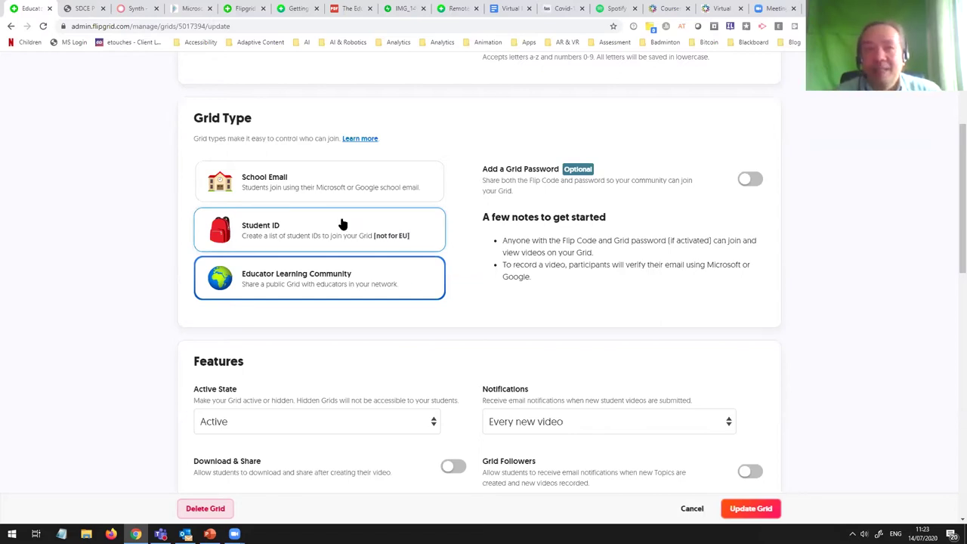
click(386, 288)
scroll(539, 328, down, 1)
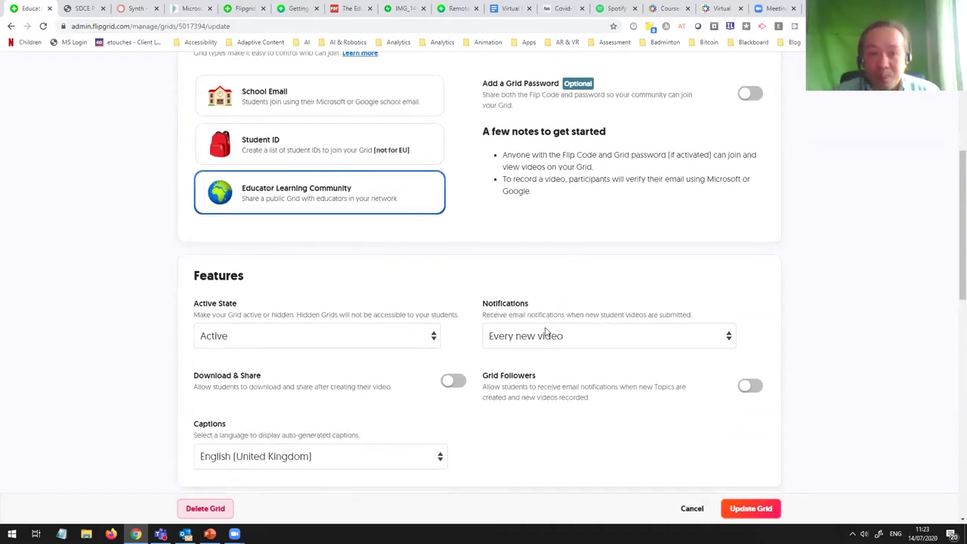
scroll(388, 317, down, 1)
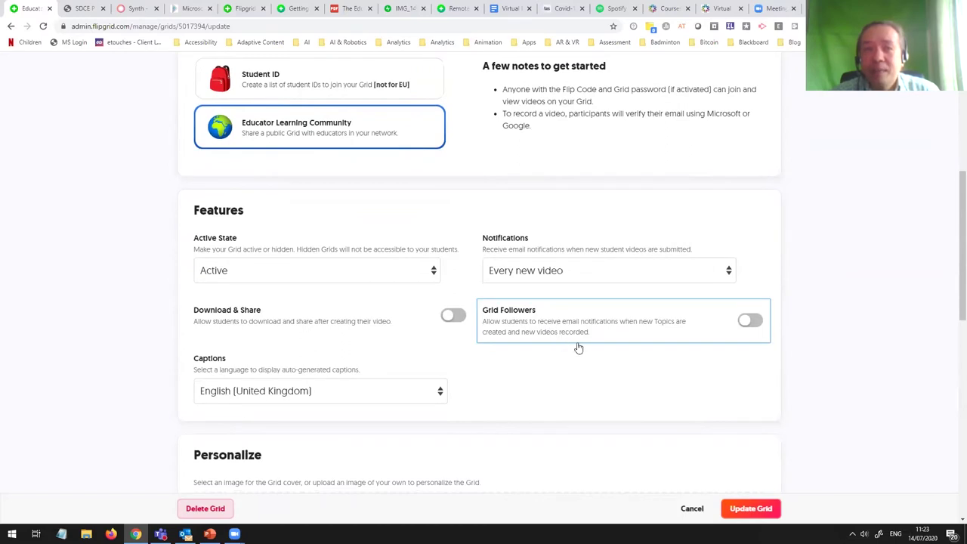
scroll(578, 349, down, 1)
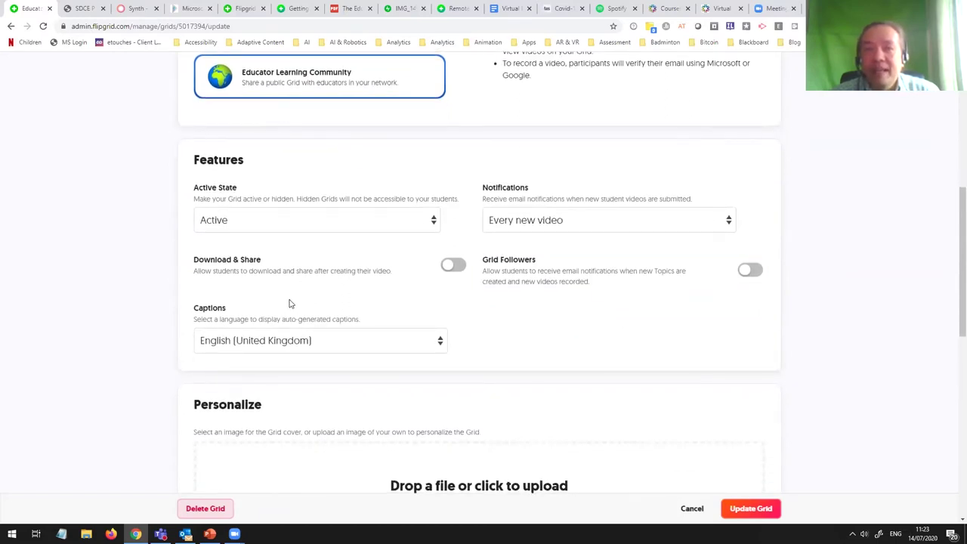
scroll(289, 302, down, 1)
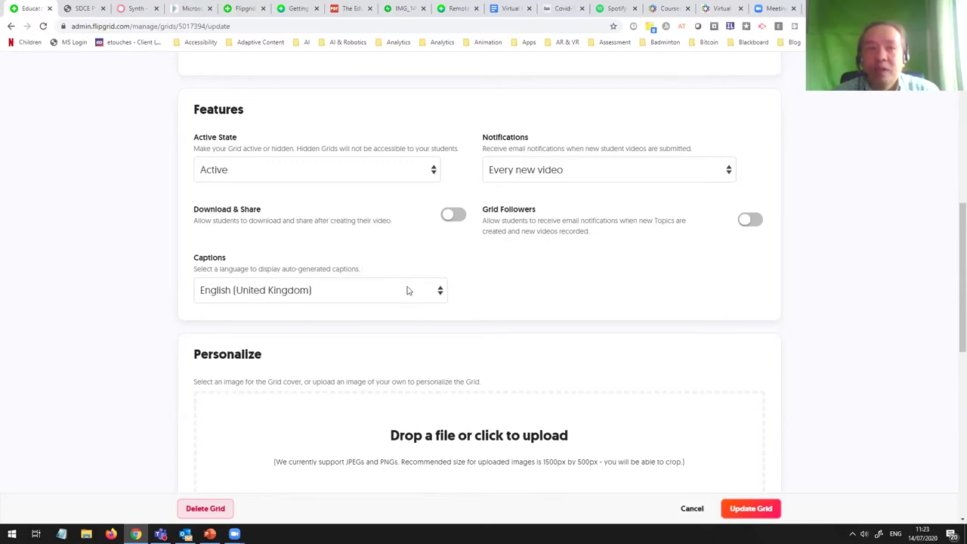
click(378, 289)
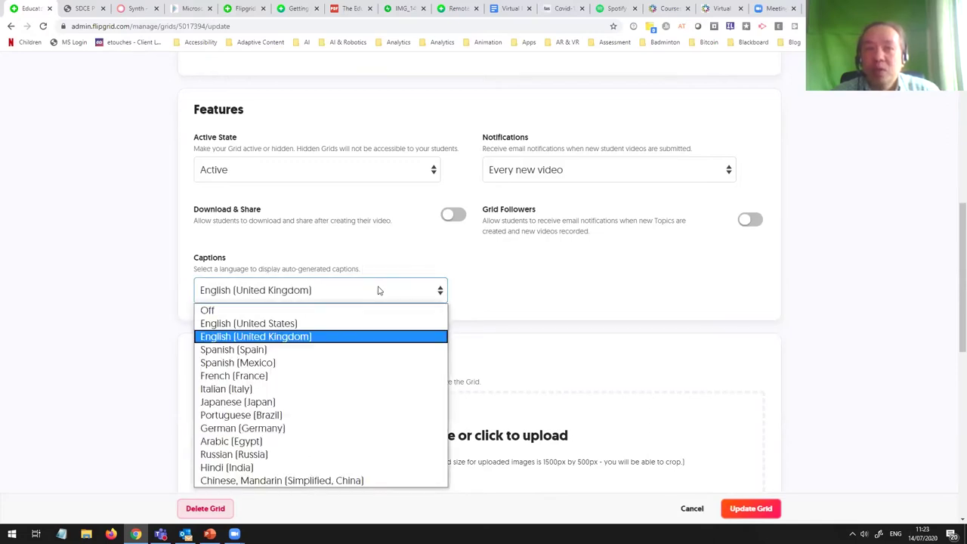
click(214, 309)
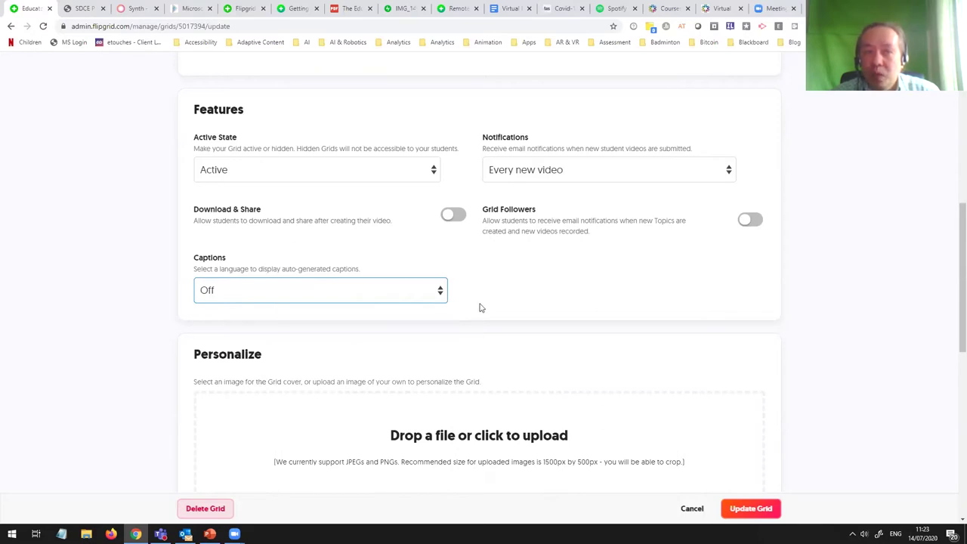
click(441, 291)
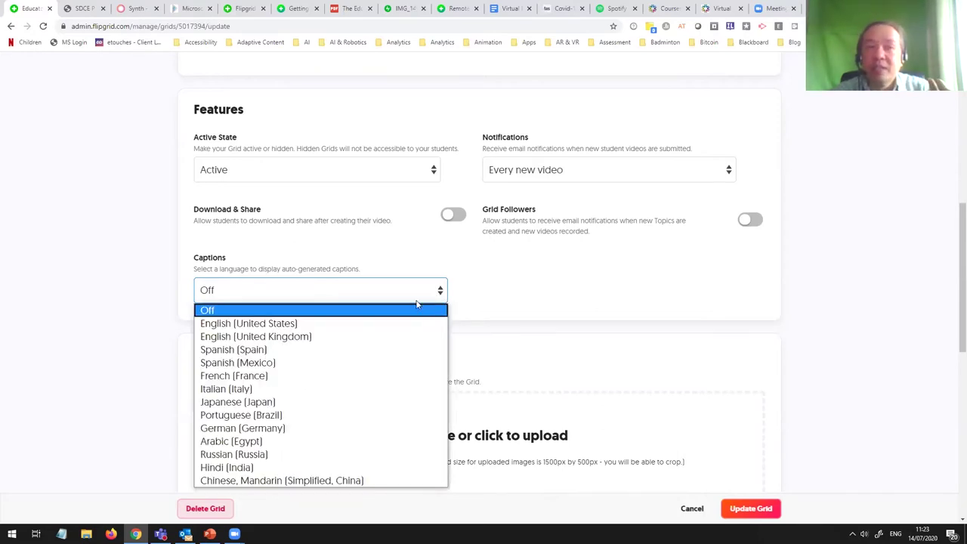
click(391, 341)
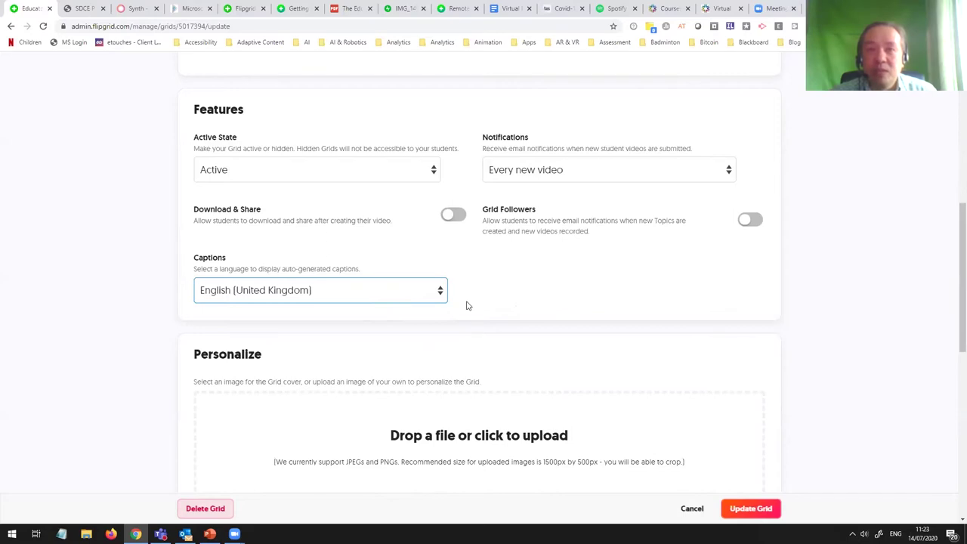
scroll(467, 306, up, 1)
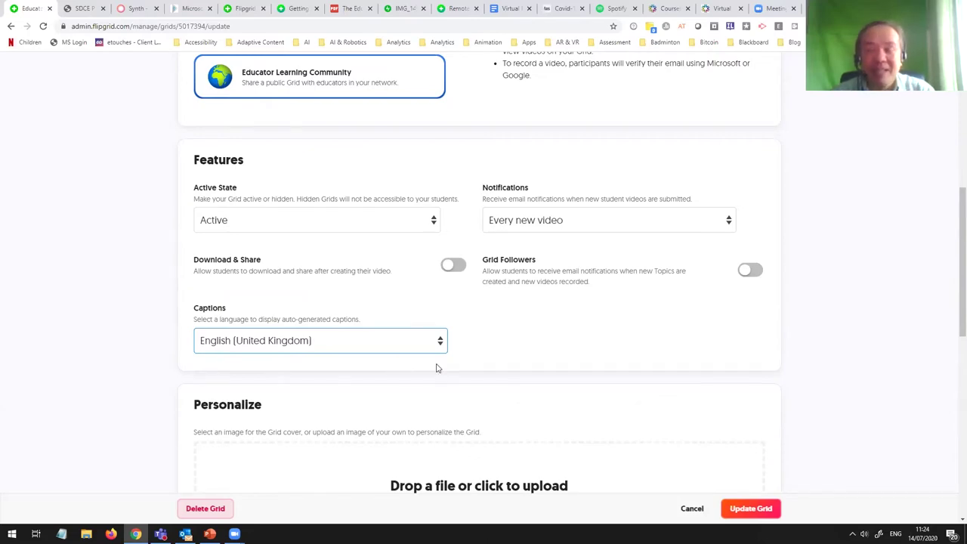
scroll(435, 368, down, 1)
scroll(513, 255, down, 2)
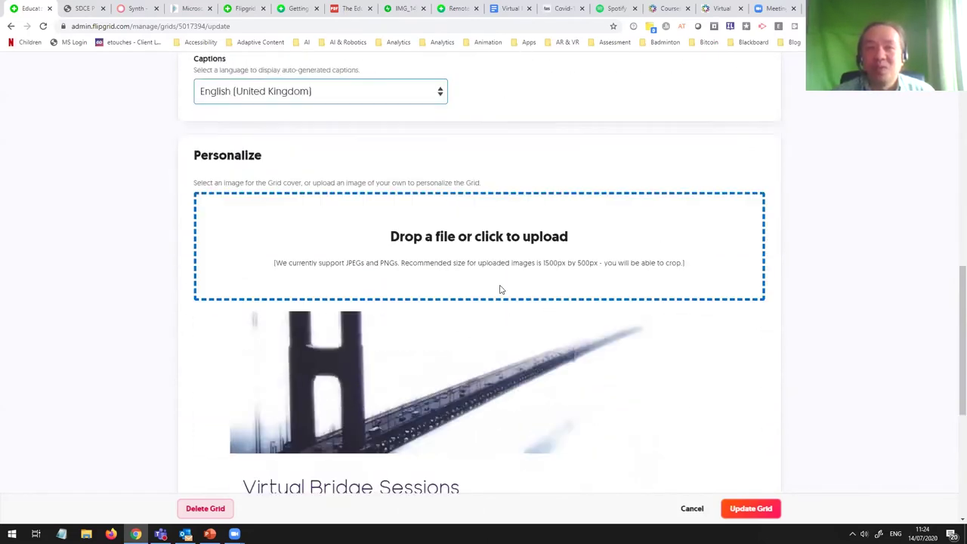
scroll(492, 378, down, 2)
scroll(492, 377, down, 1)
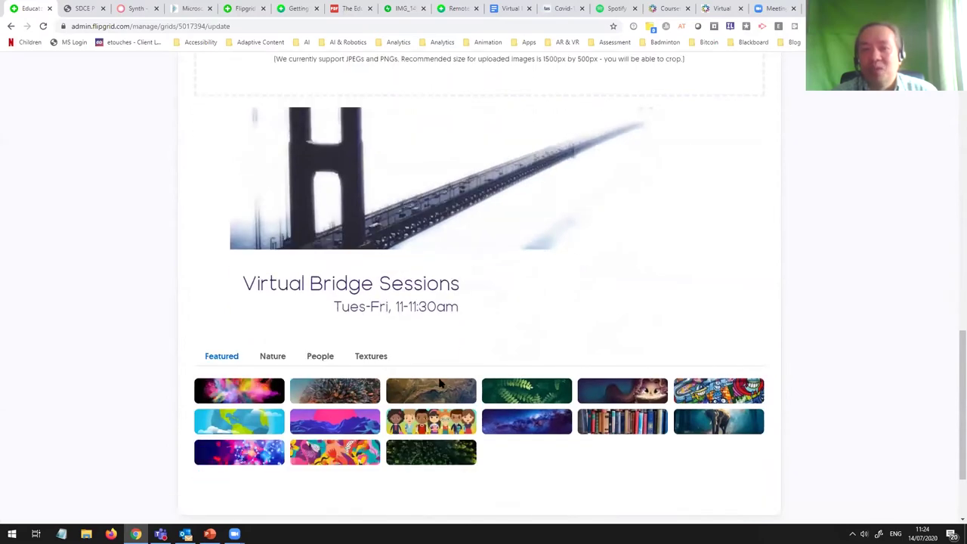
scroll(476, 373, up, 10)
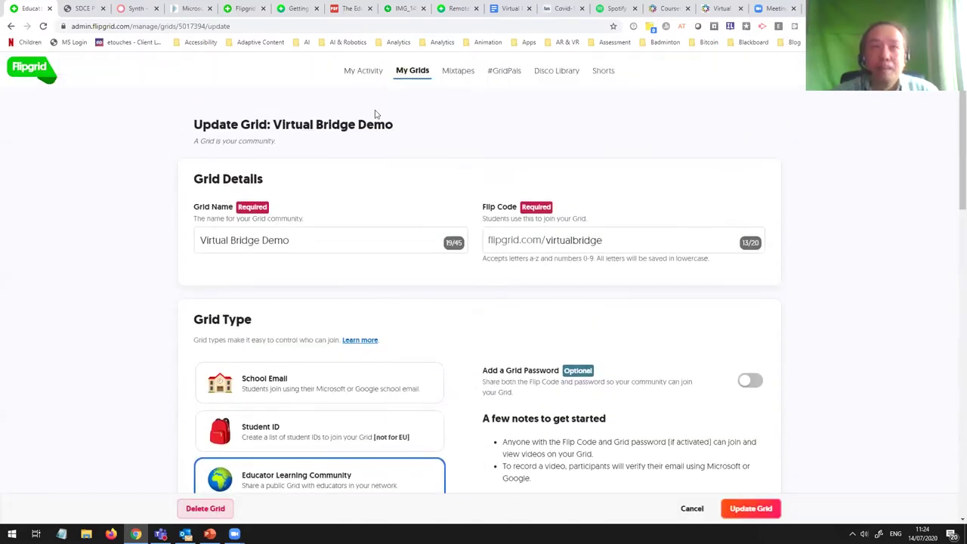
scroll(574, 362, down, 3)
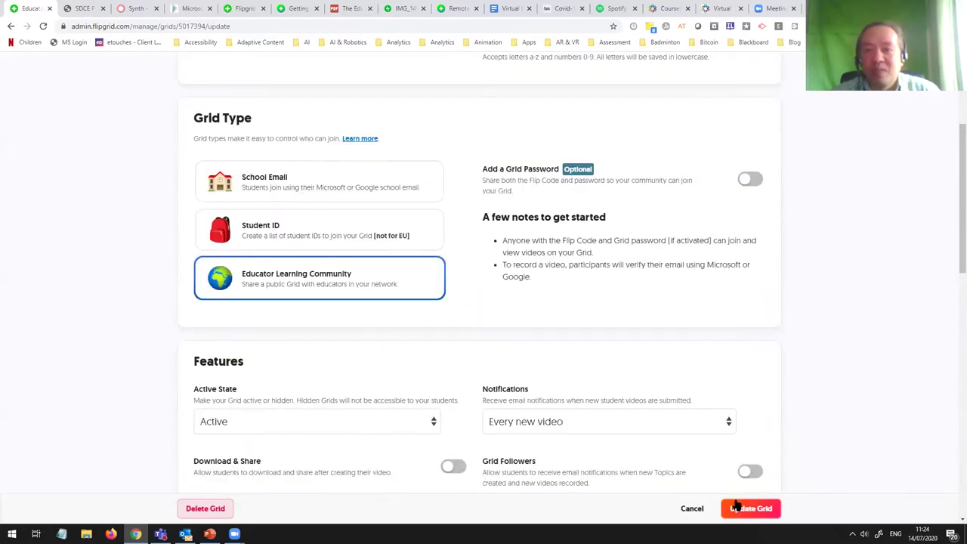
click(737, 506)
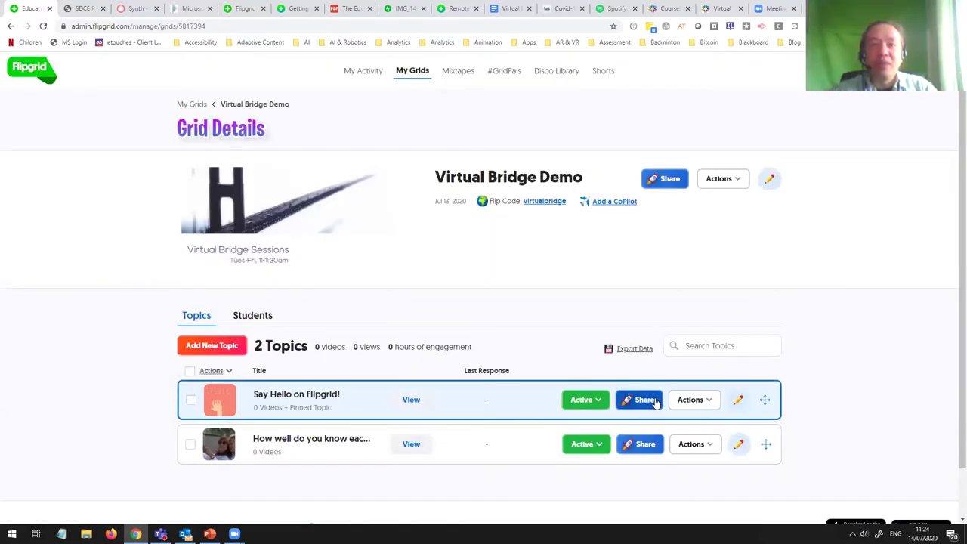
Step: Scroll down the Virtual Bridge Demo grid page
scroll(302, 423, down, 1)
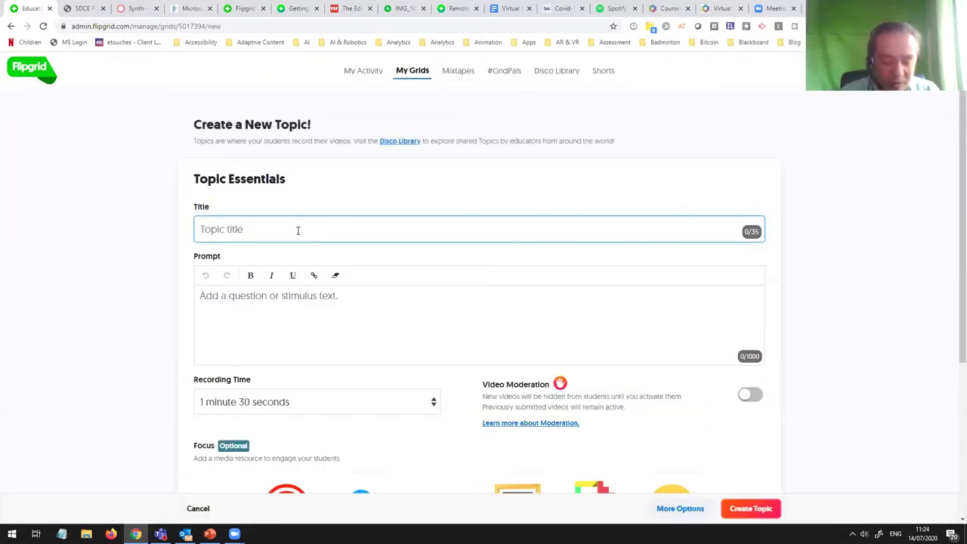
Step: Title the new topic 'How well do you know each other?', correcting a typo
text(How)
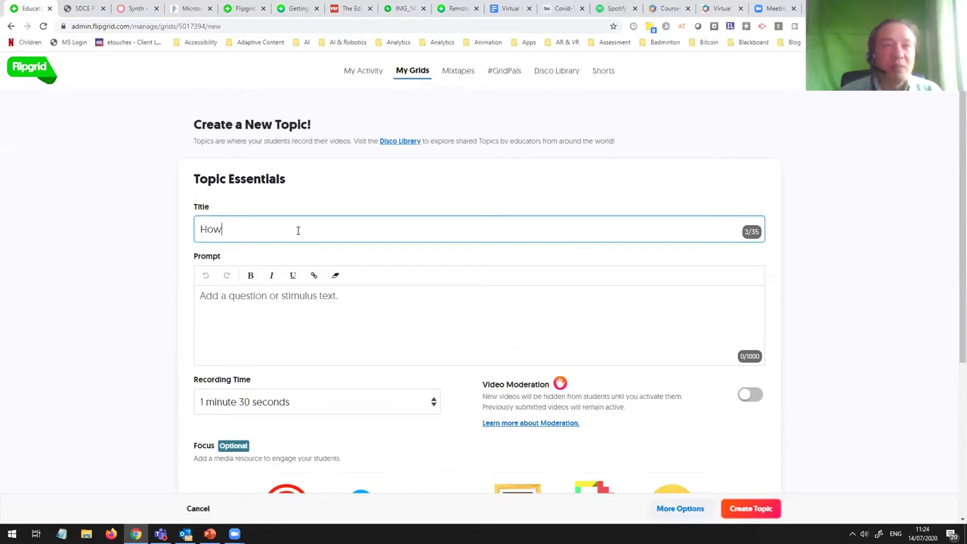
text( well )
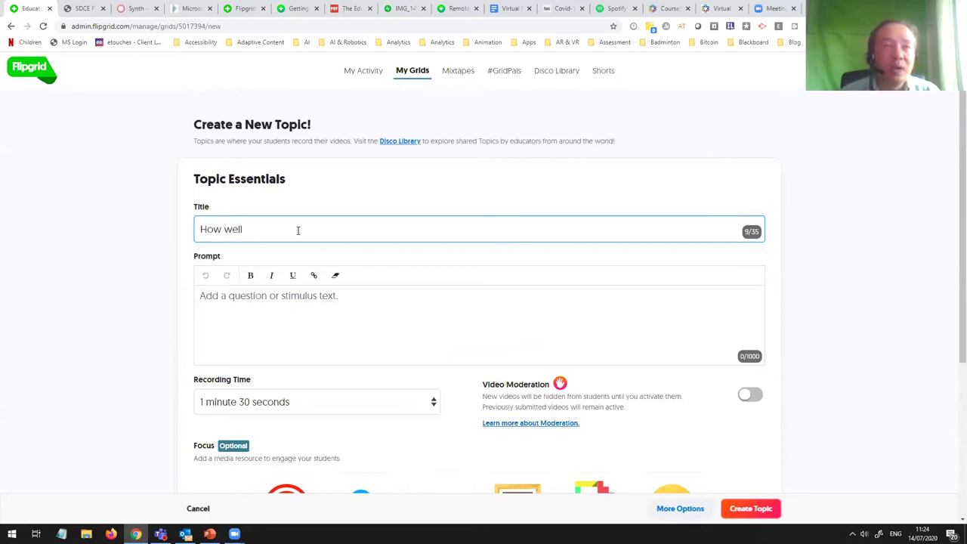
text(do you know w)
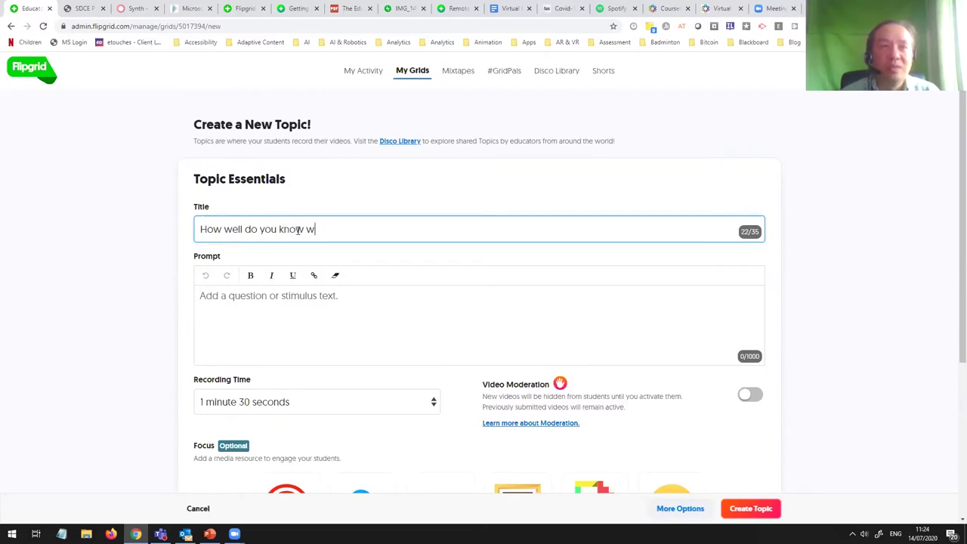
key(BackSpace)
text(ea)
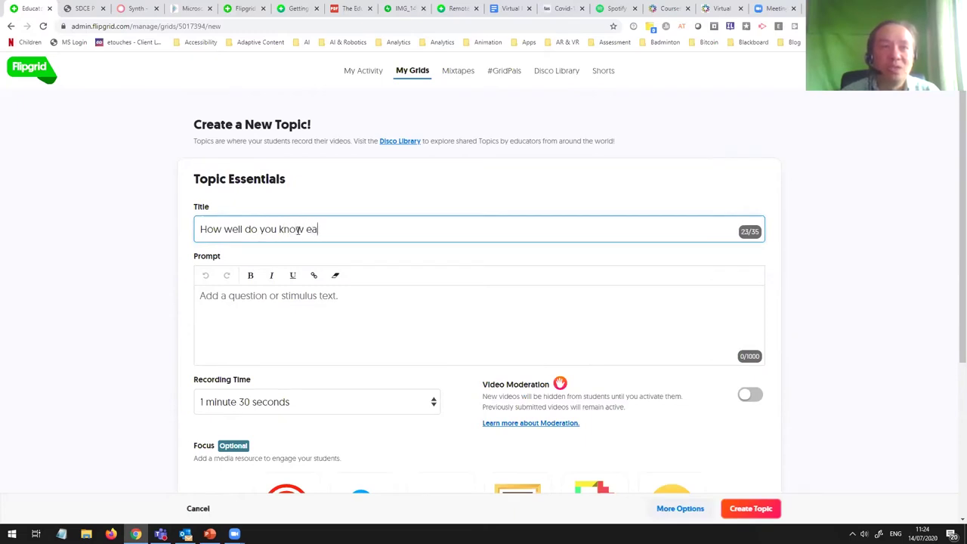
text(ch other?)
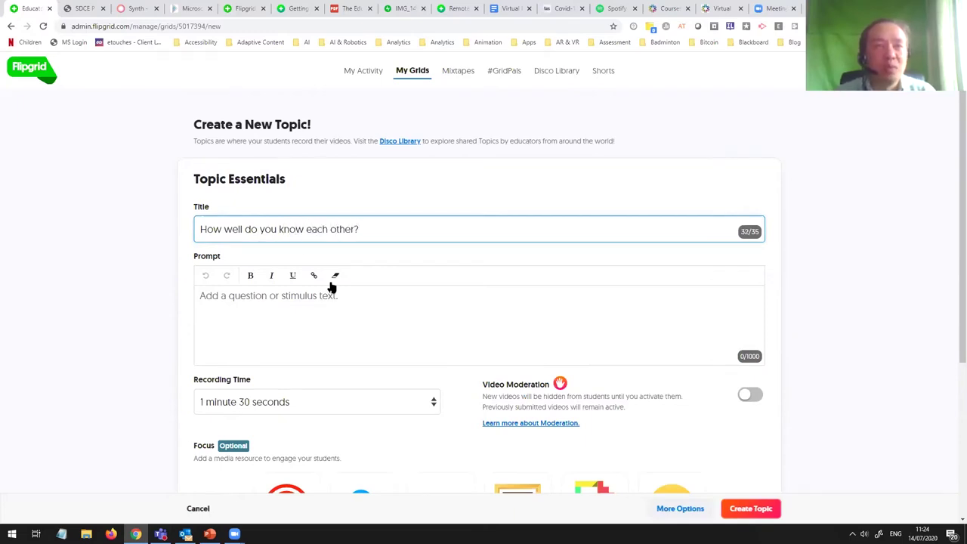
click(360, 298)
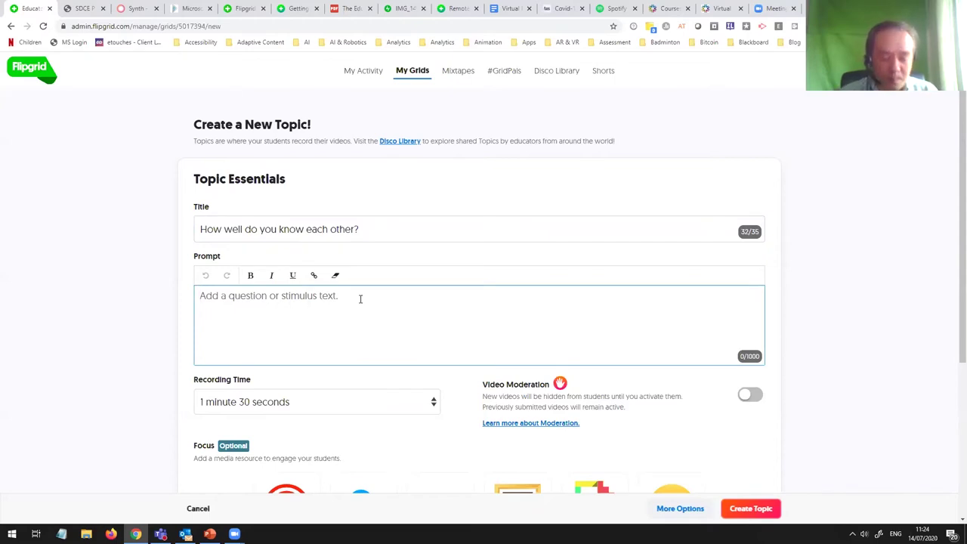
Step: Enter the prompt 'Ask you colleague, "what's you favourite flavour of ice cream?"'
text(Ask y)
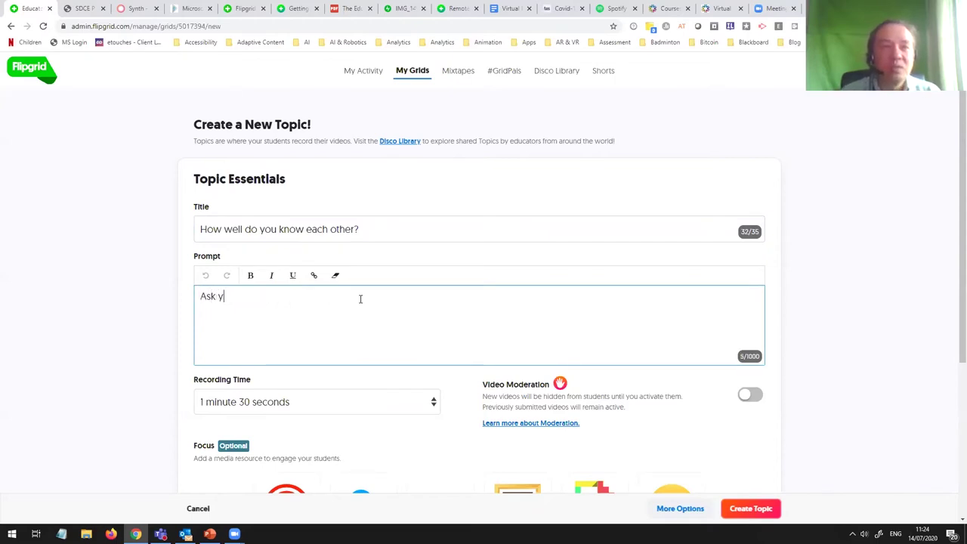
text(ou colleague)
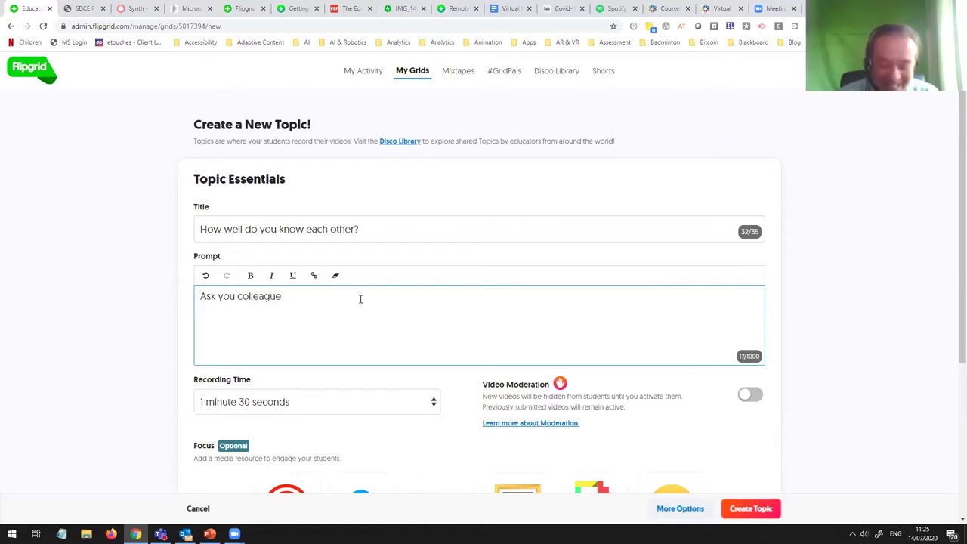
text(, )
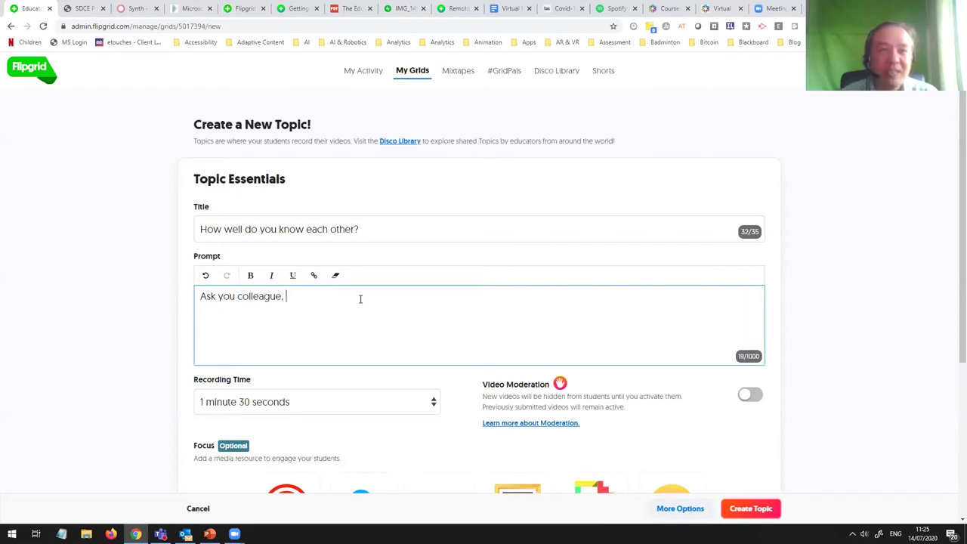
text(")
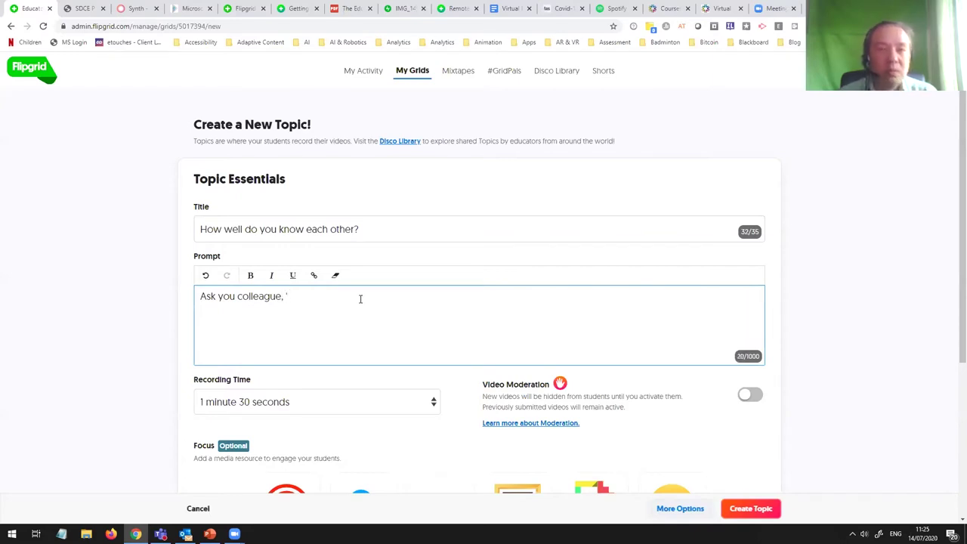
text(what's you)
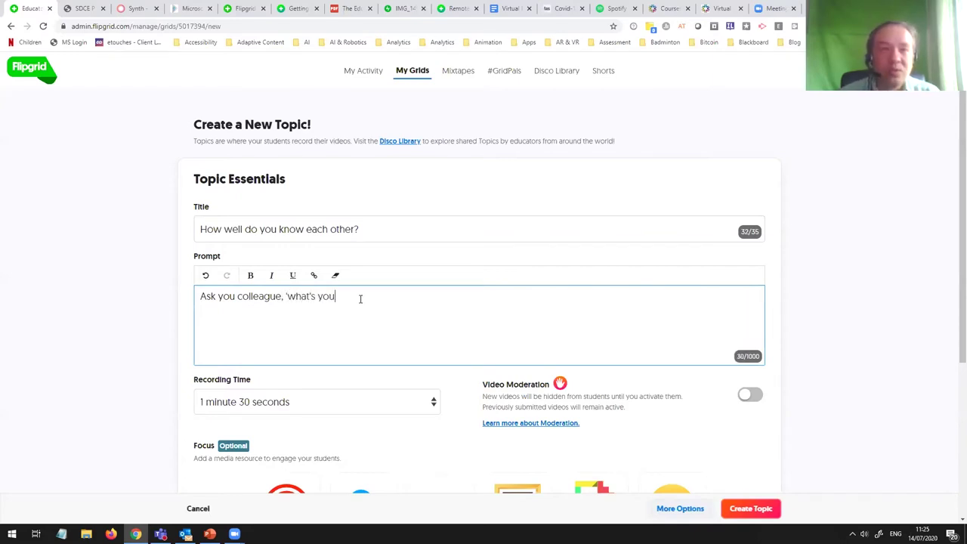
text( farvo)
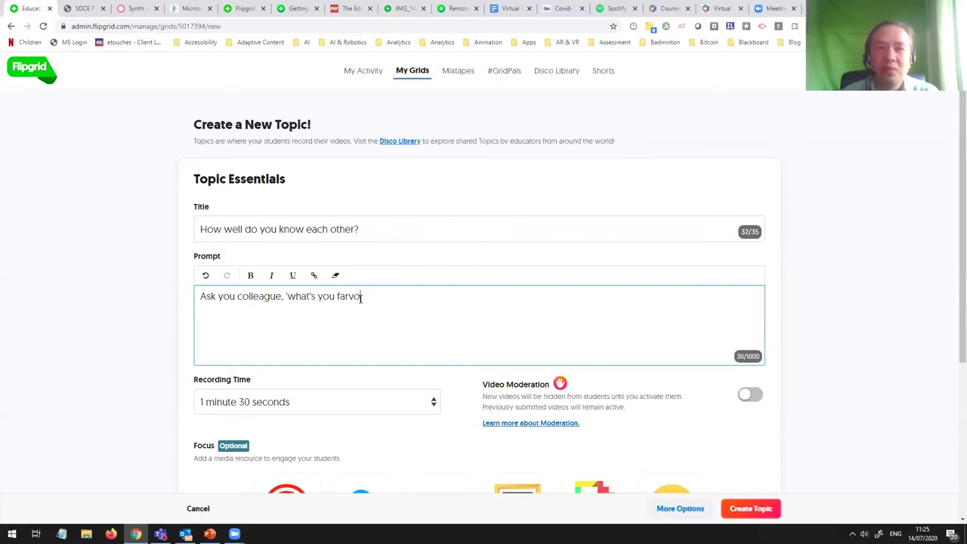
key(BackSpace)
key(BackSpace)
key(BackSpace)
text(vourite )
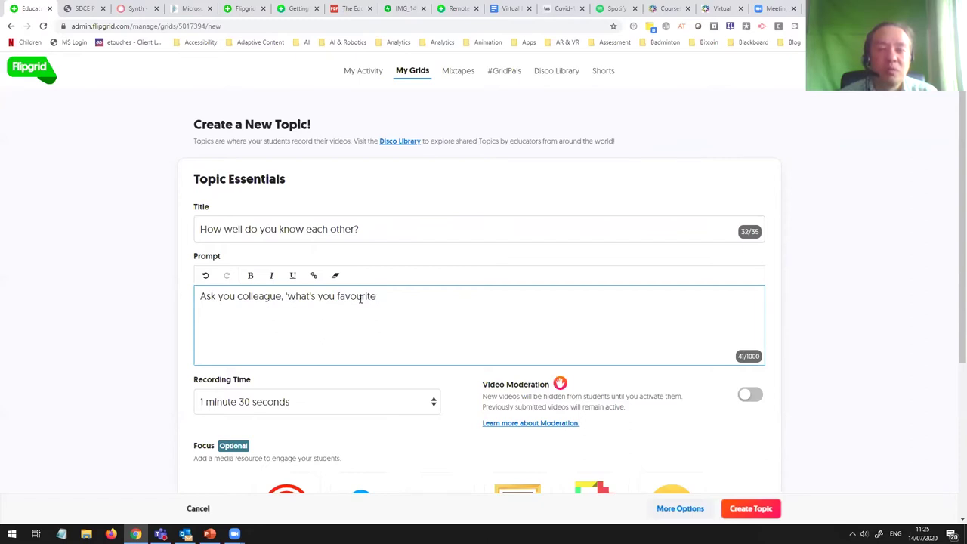
text(flavour of ice)
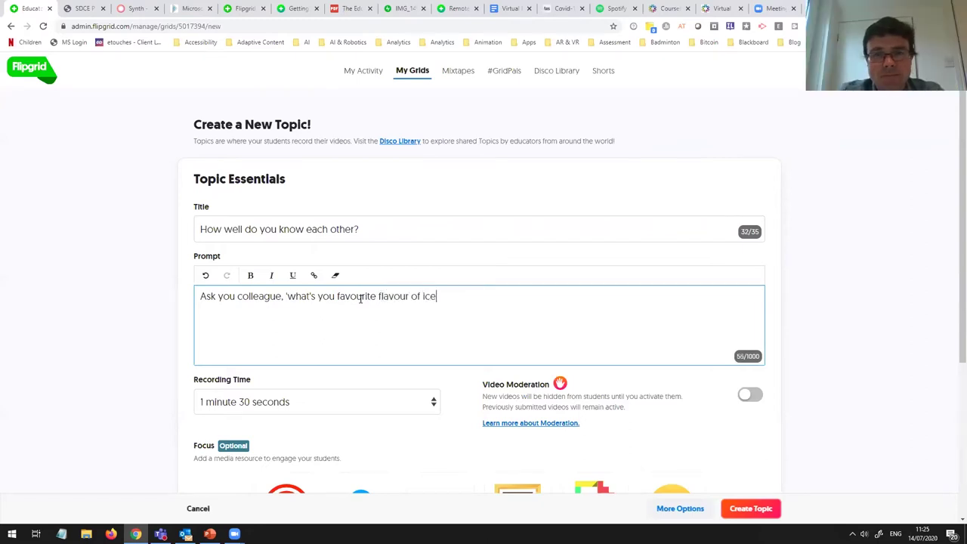
text( cream)
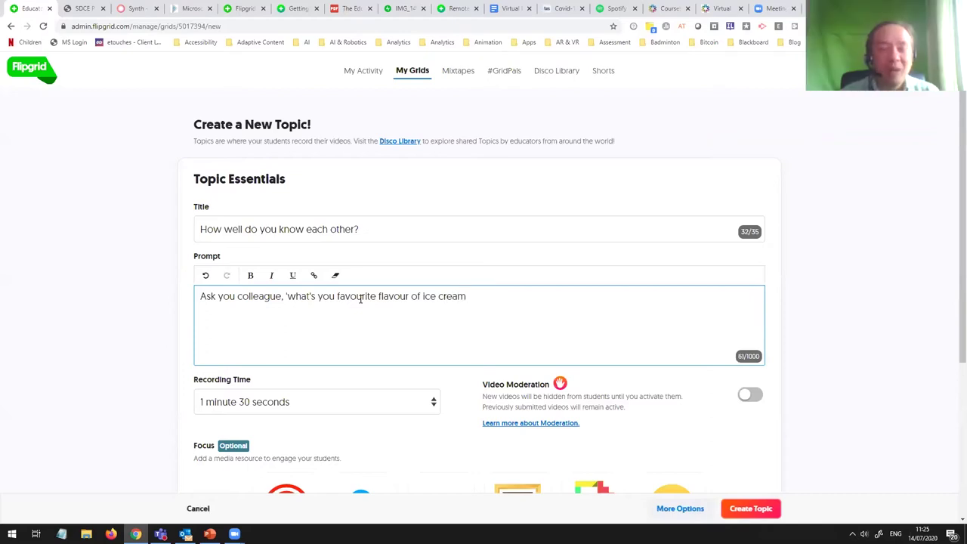
text(?)
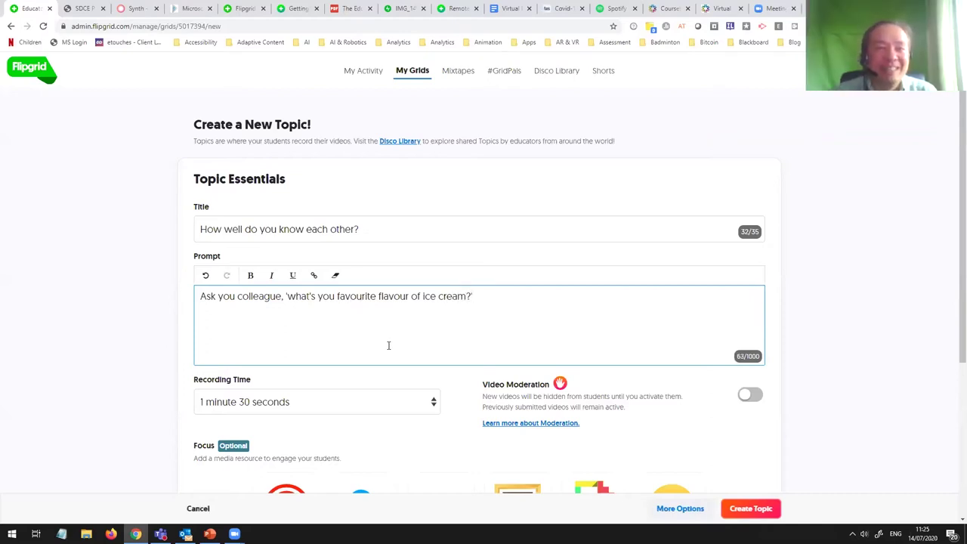
scroll(388, 340, down, 1)
click(340, 305)
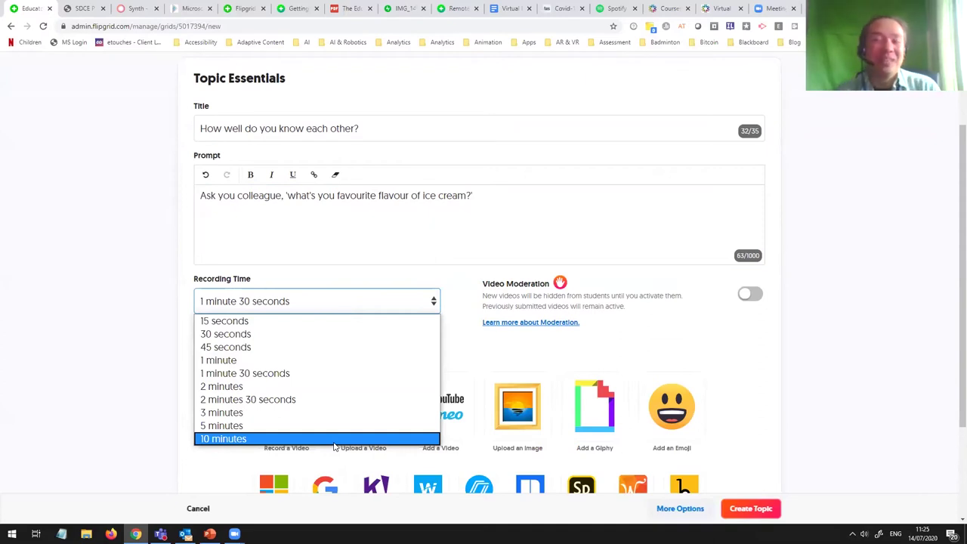
Step: Pick 15 seconds as the topic's Recording Time, leaving video moderation off
click(297, 322)
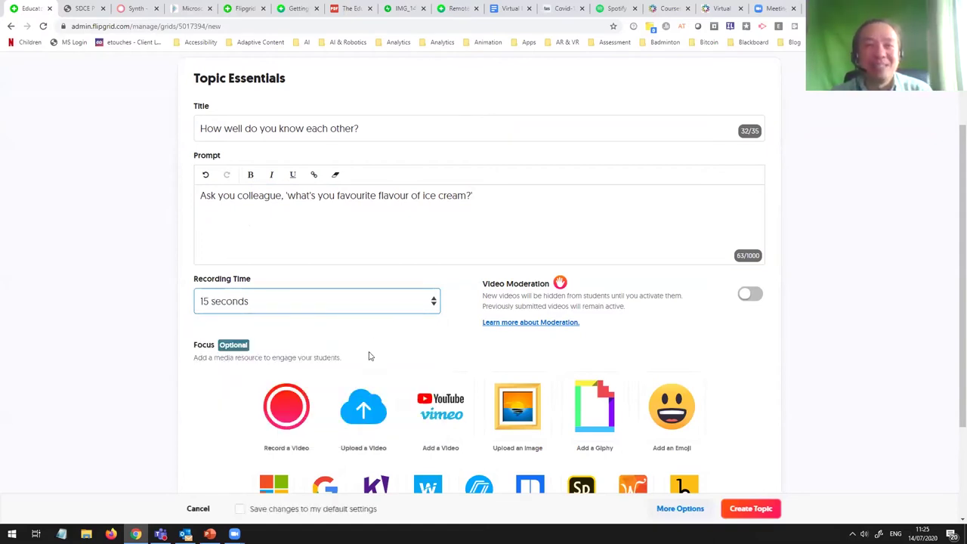
scroll(373, 359, down, 1)
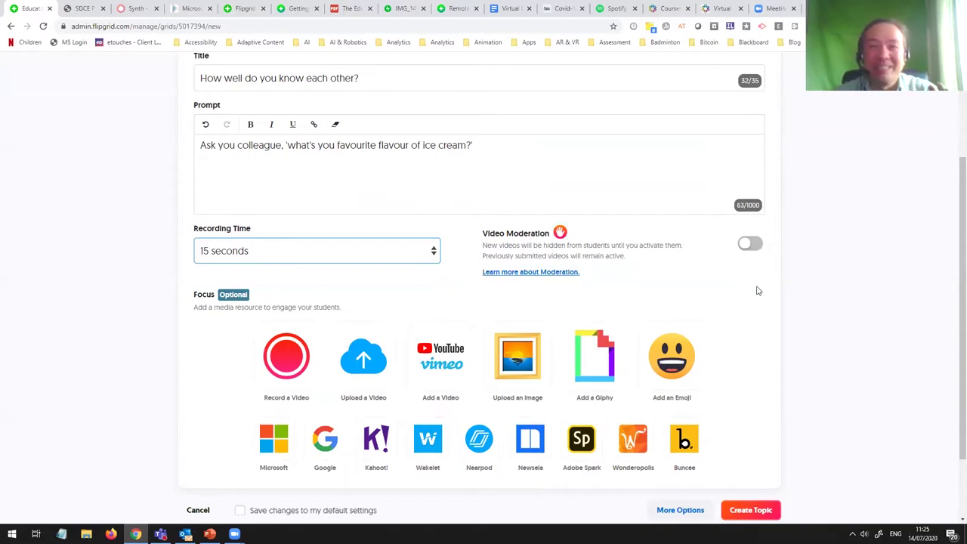
scroll(758, 290, down, 2)
Step: Try the Upload a Video focus option and close it without adding anything
scroll(382, 333, up, 3)
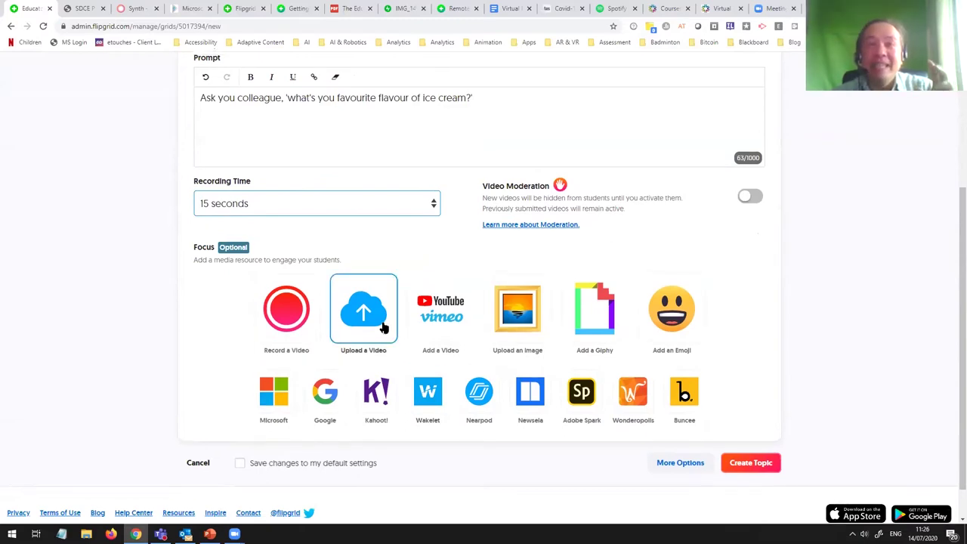
scroll(434, 313, down, 3)
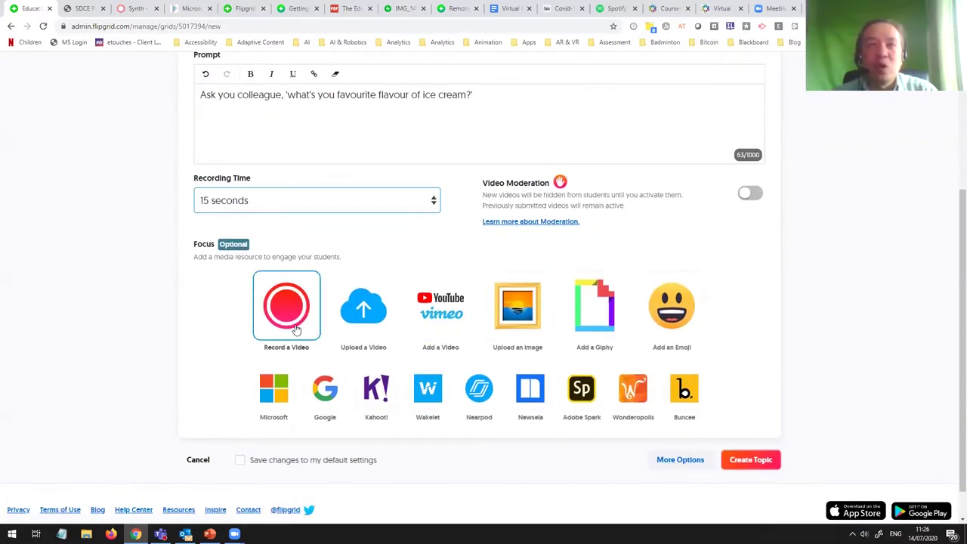
scroll(295, 335, up, 1)
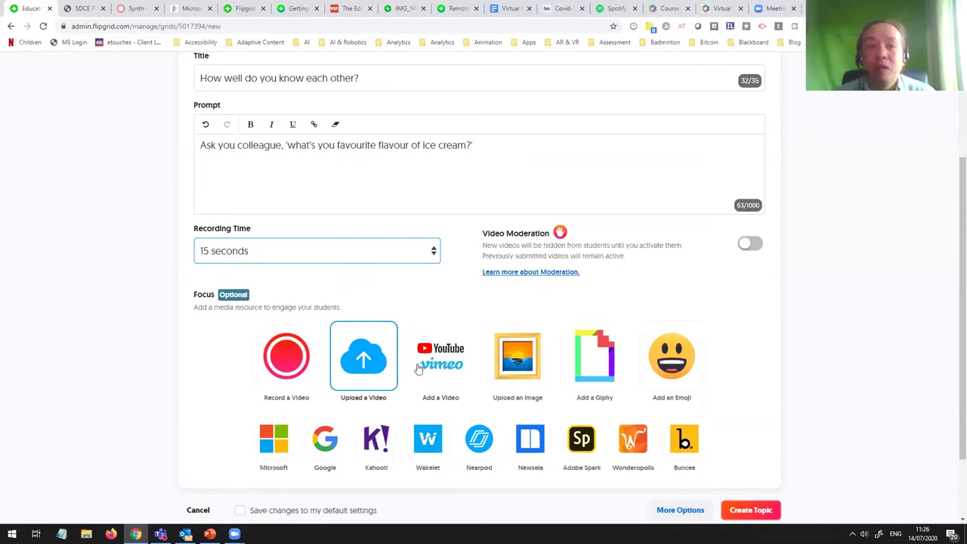
click(368, 373)
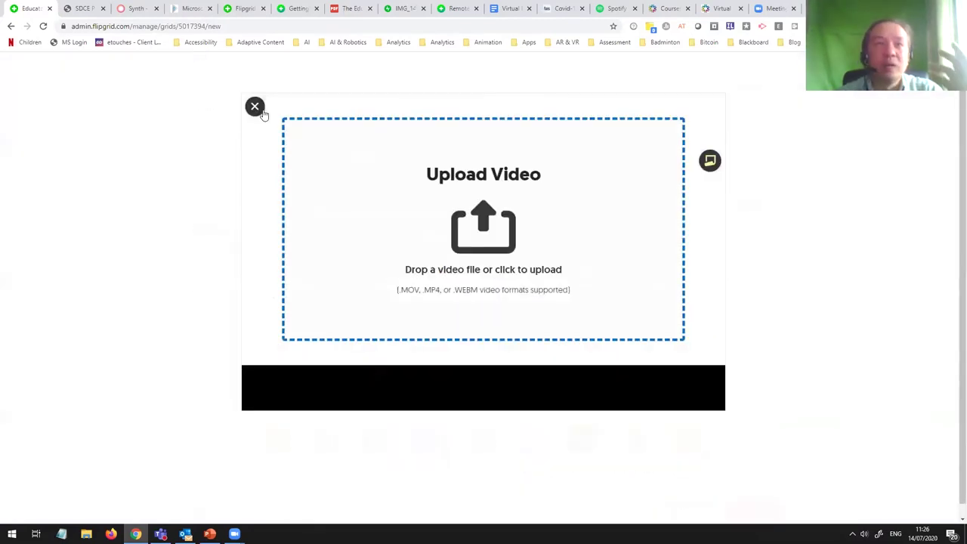
click(257, 108)
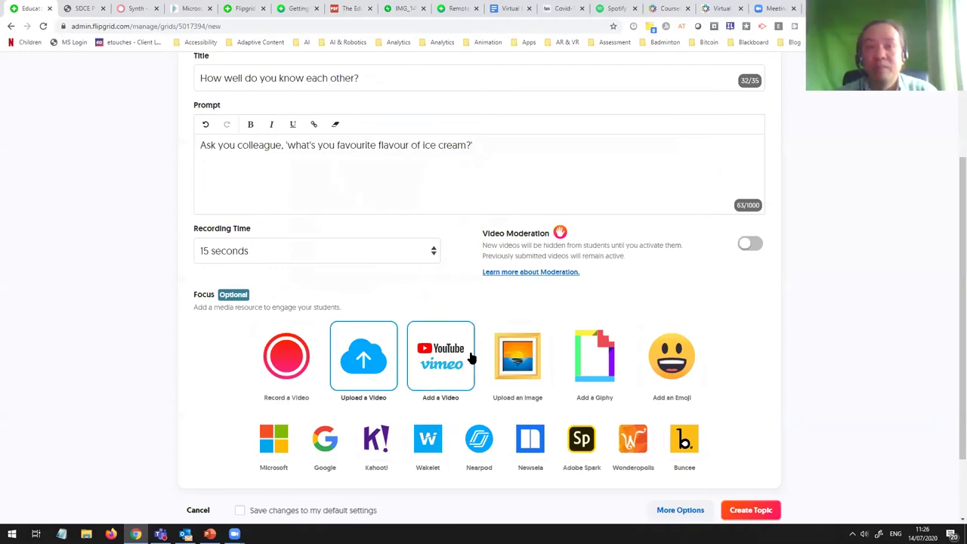
Step: Check the Microsoft and Google focus file pickers, then bring up Add a Giphy
scroll(518, 356, down, 1)
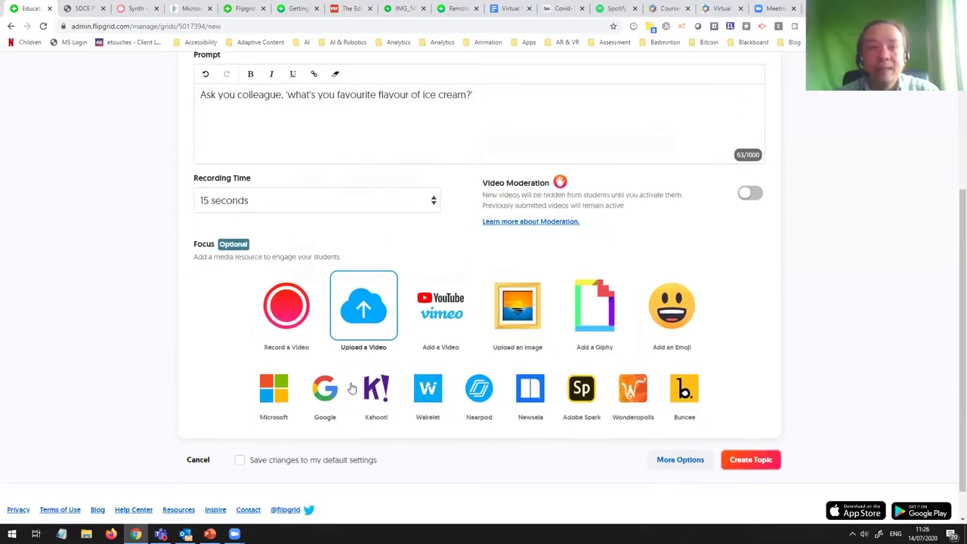
click(273, 404)
click(619, 110)
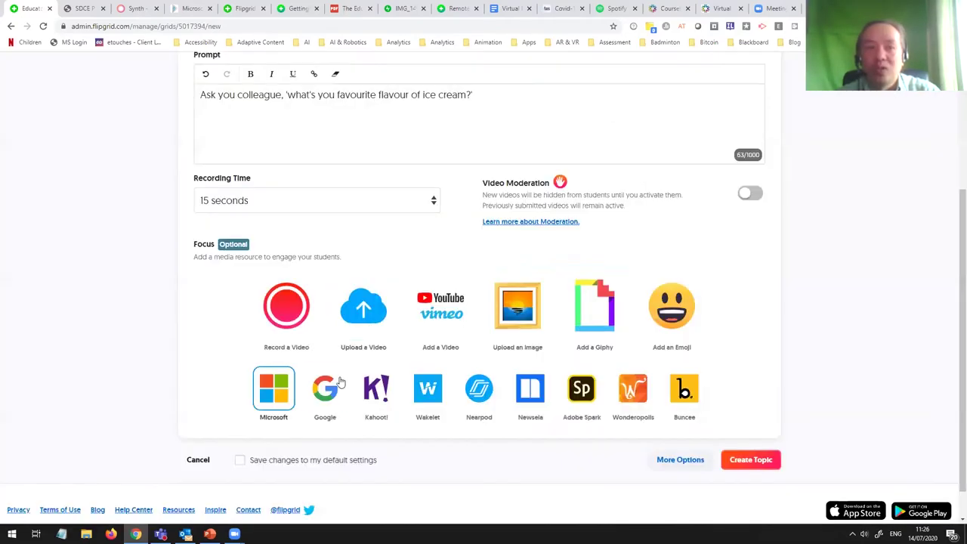
click(326, 387)
click(619, 110)
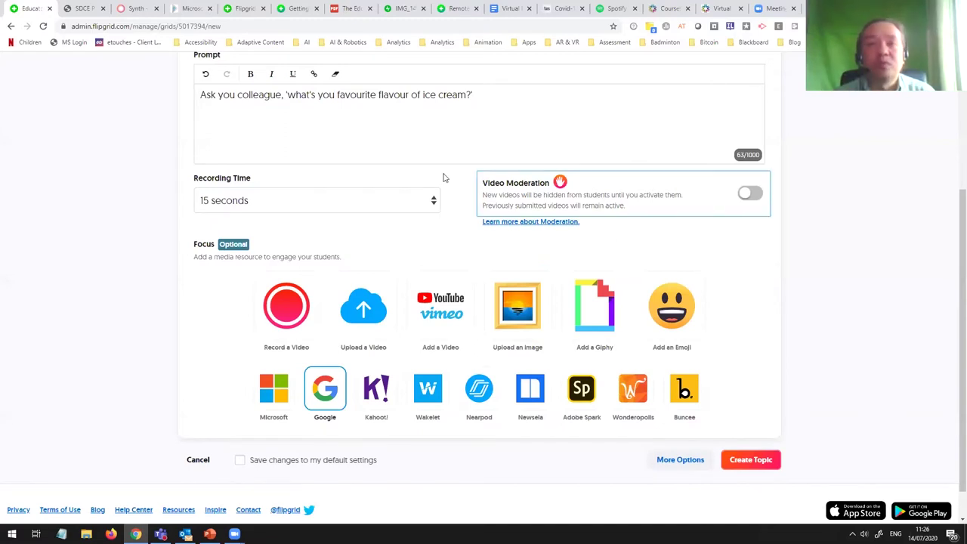
click(608, 315)
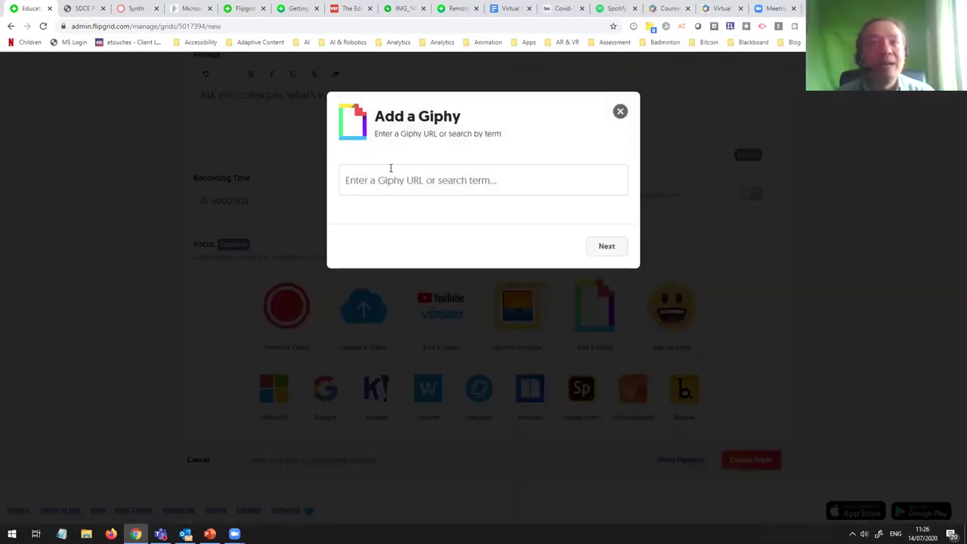
Step: Search Giphy for 'ice cream', select the bear eating ice cream GIF, and create the topic
click(399, 172)
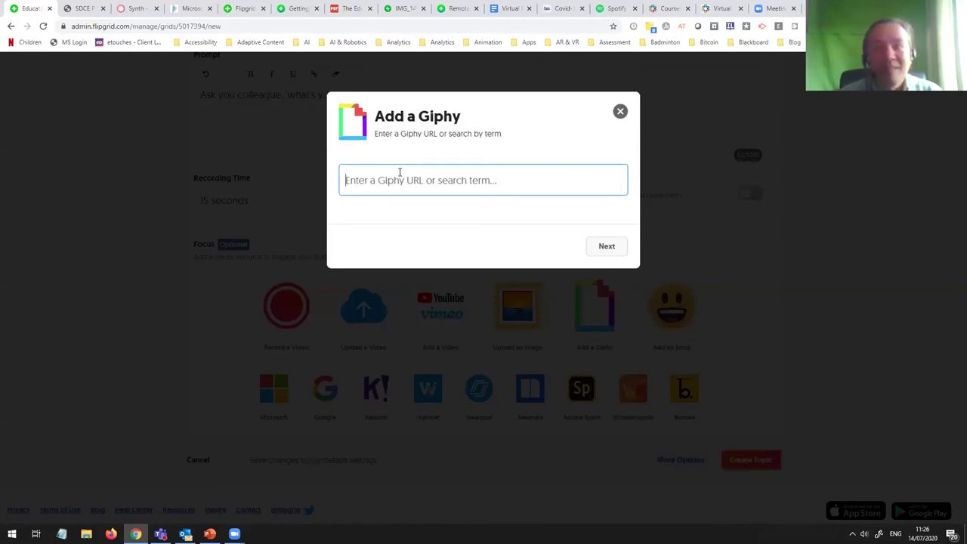
text(ice cream)
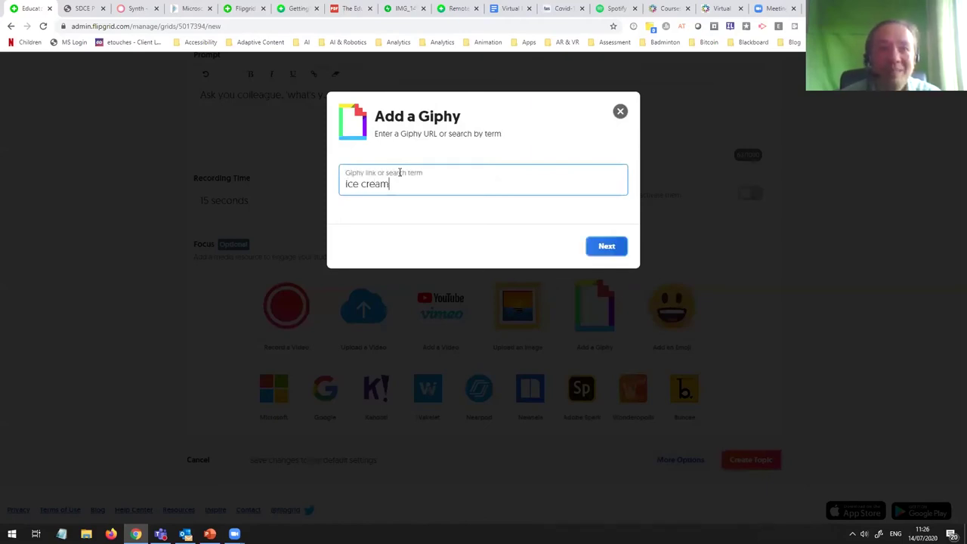
key(Return)
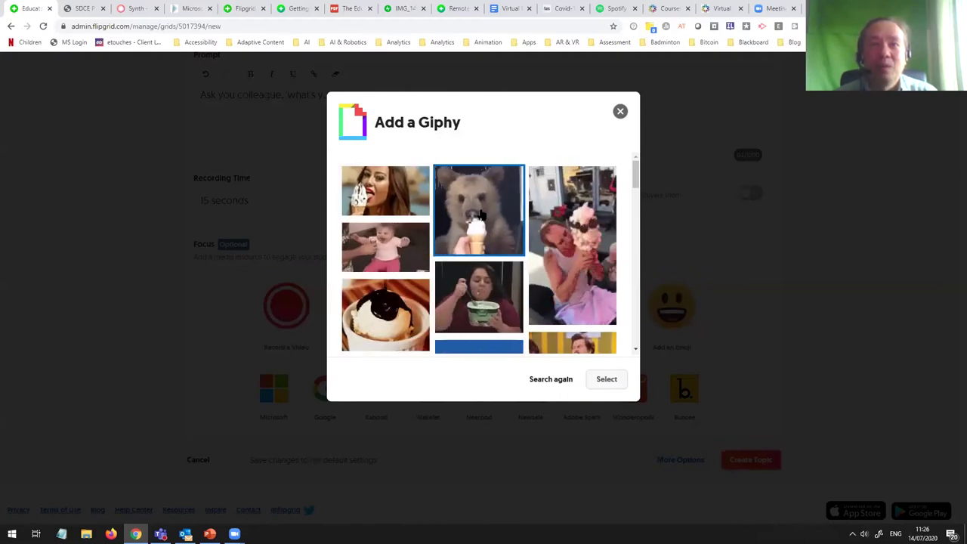
click(483, 217)
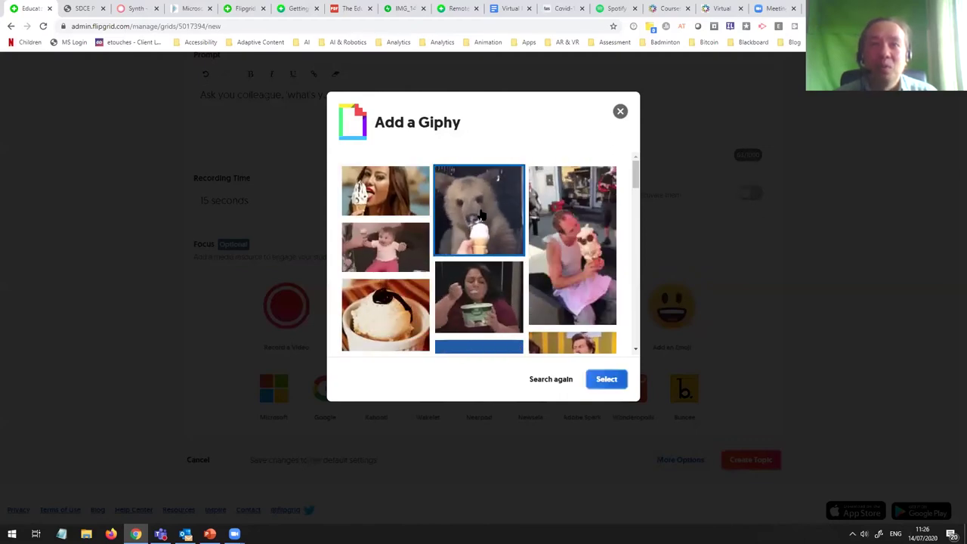
click(608, 380)
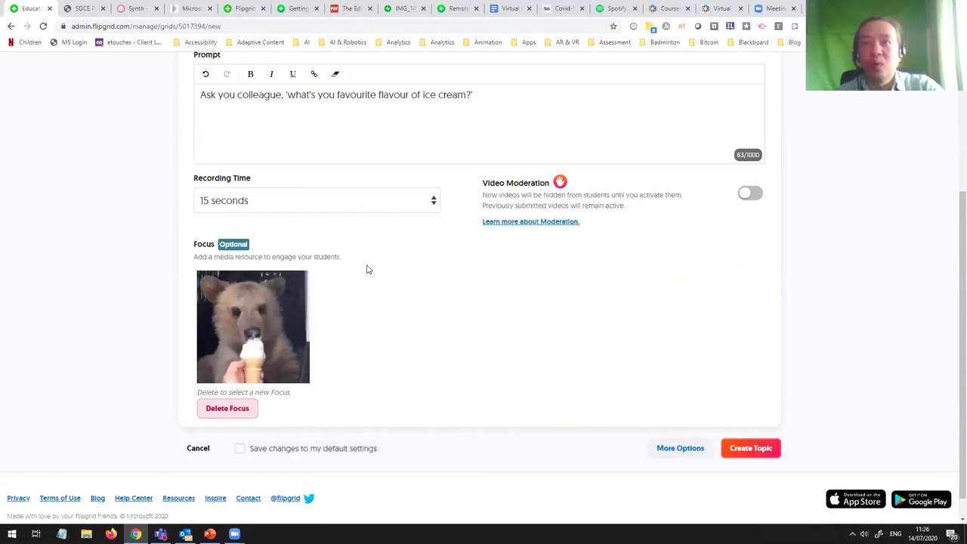
click(755, 466)
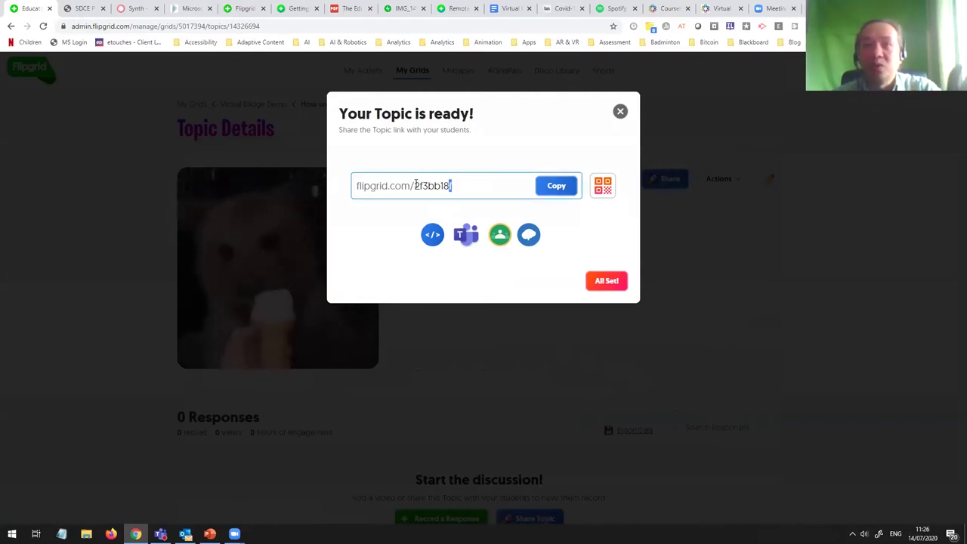
double_click(450, 187)
click(314, 171)
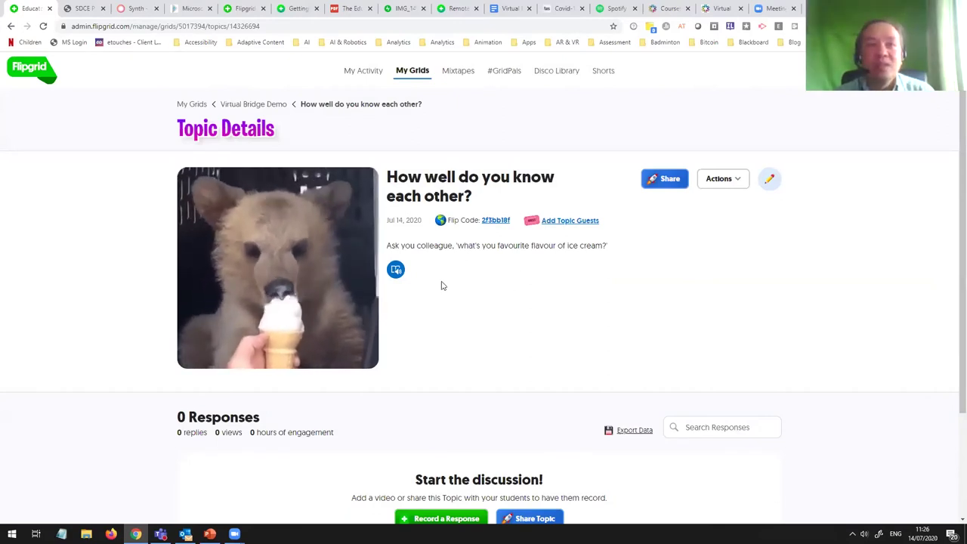
scroll(443, 285, down, 1)
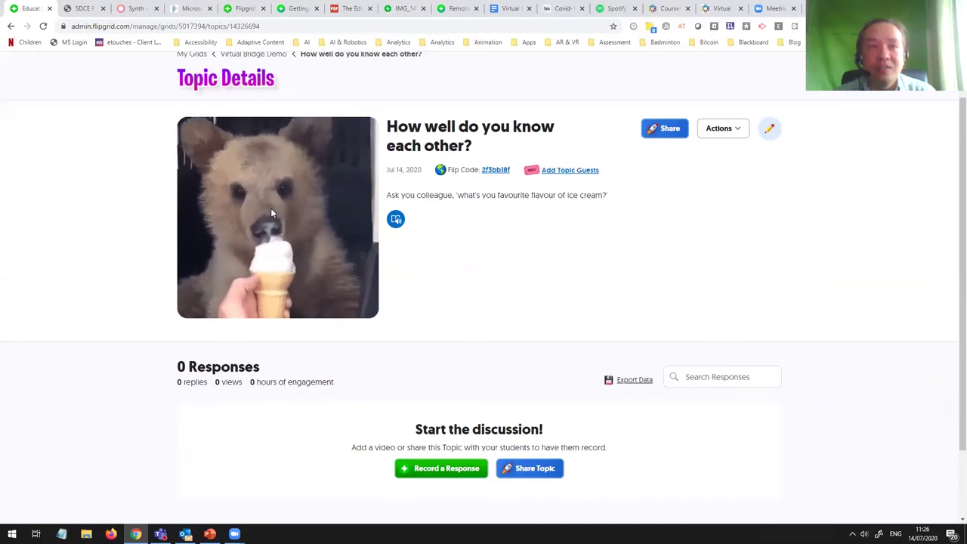
scroll(270, 212, up, 1)
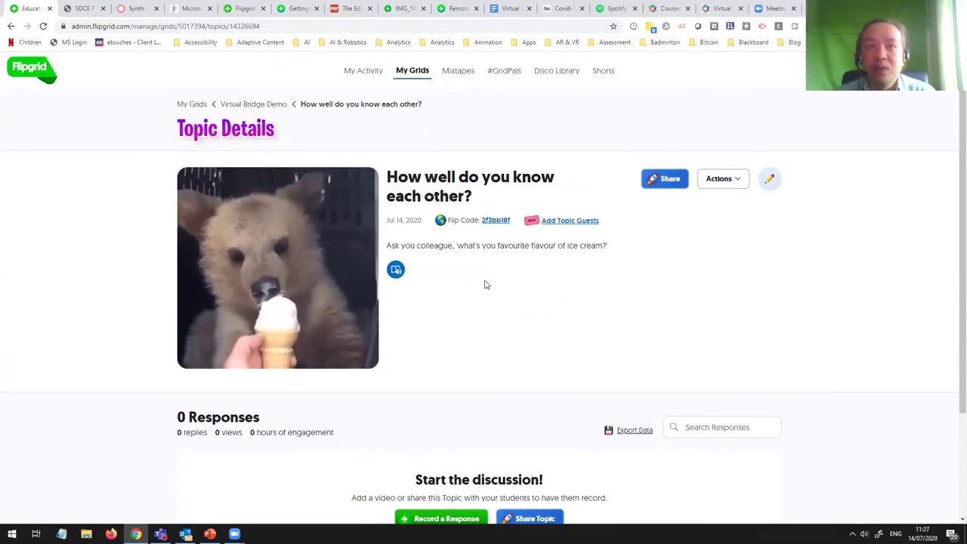
scroll(479, 302, down, 2)
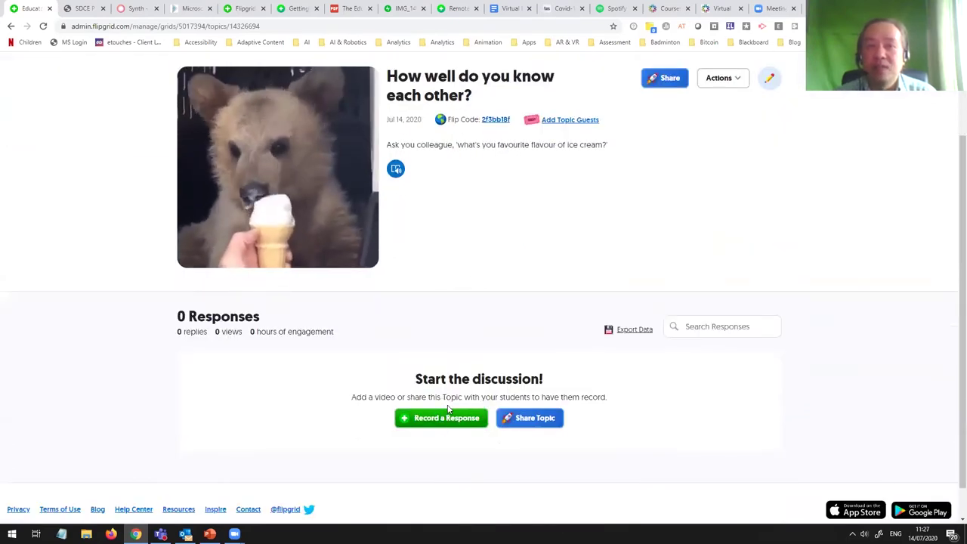
scroll(441, 417, down, 1)
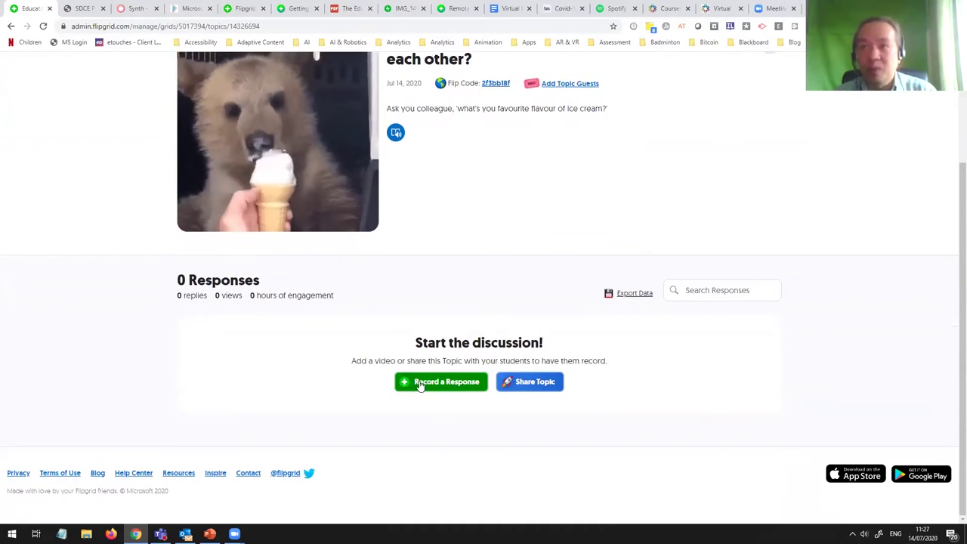
scroll(429, 361, up, 1)
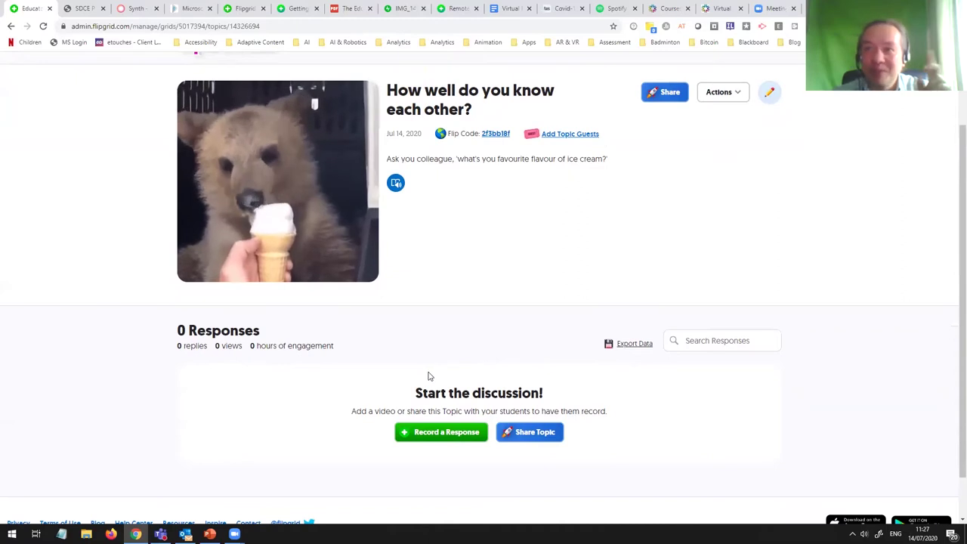
scroll(428, 374, up, 1)
scroll(428, 375, up, 1)
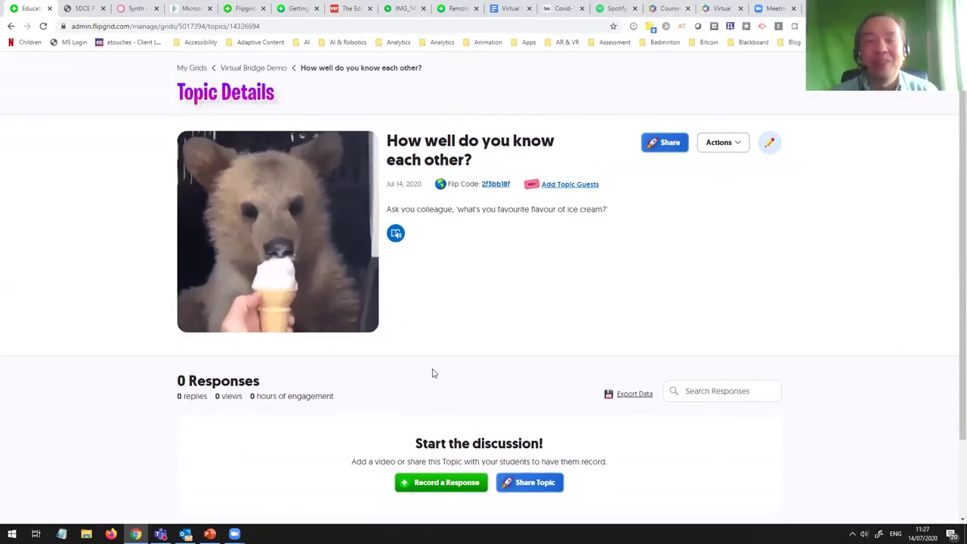
scroll(431, 373, up, 1)
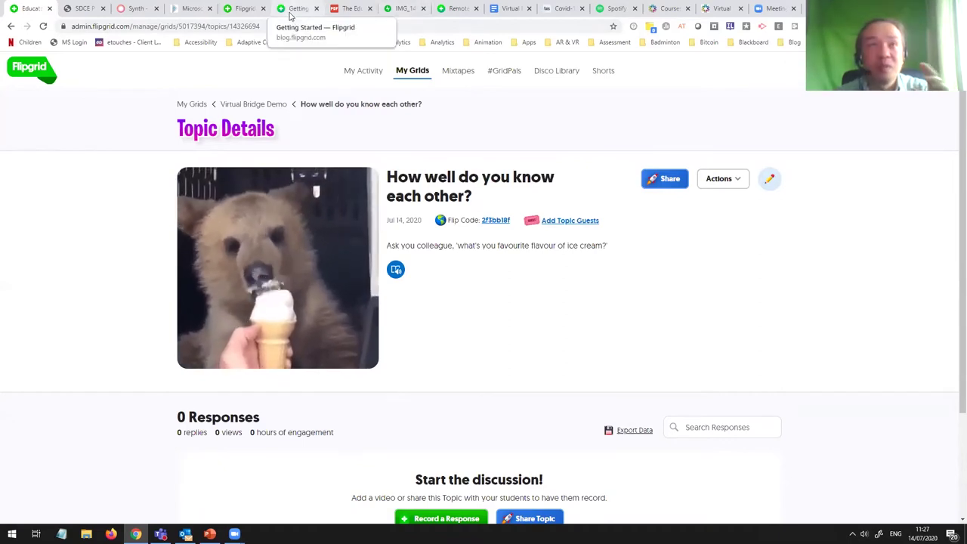
Step: Switch to the ALT Member Groups topic and scroll down to its CoVid19 technology question
click(290, 12)
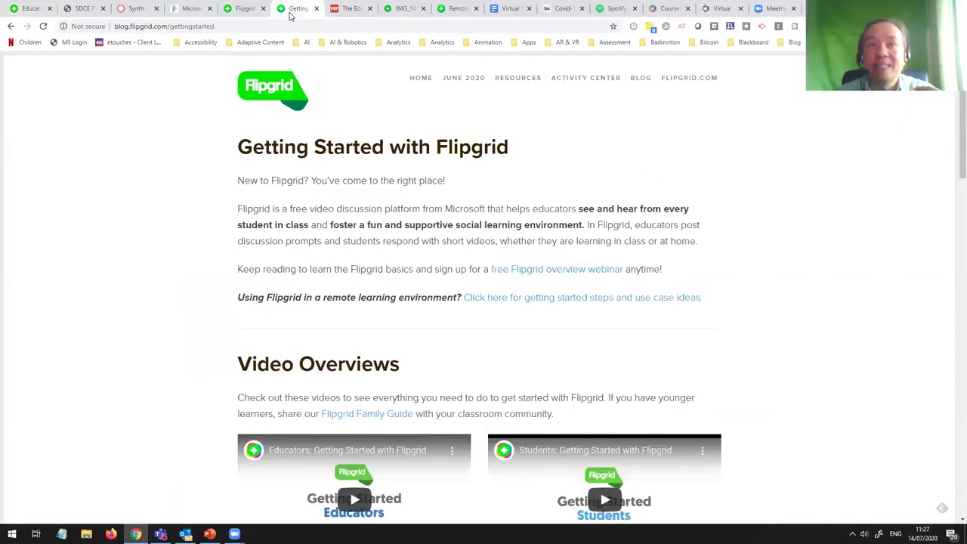
click(235, 18)
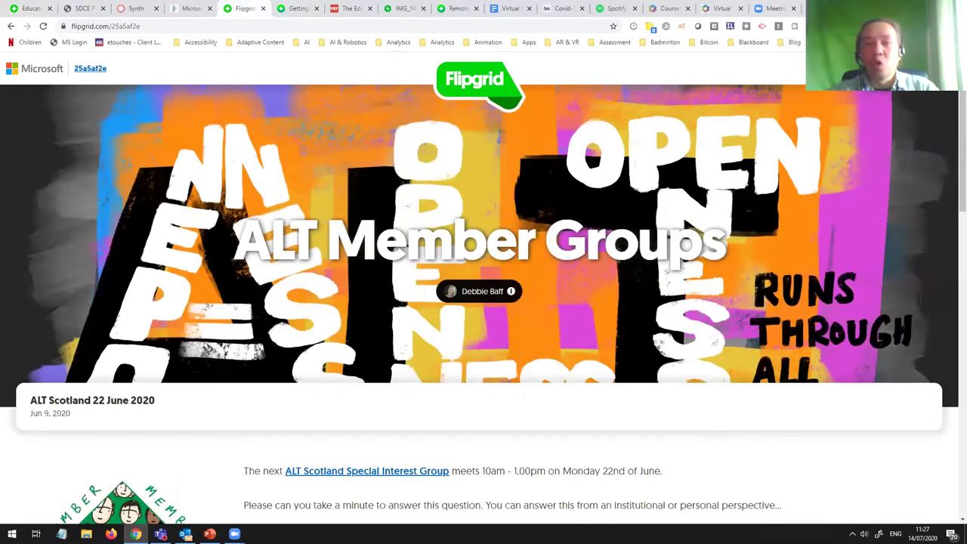
scroll(529, 234, down, 3)
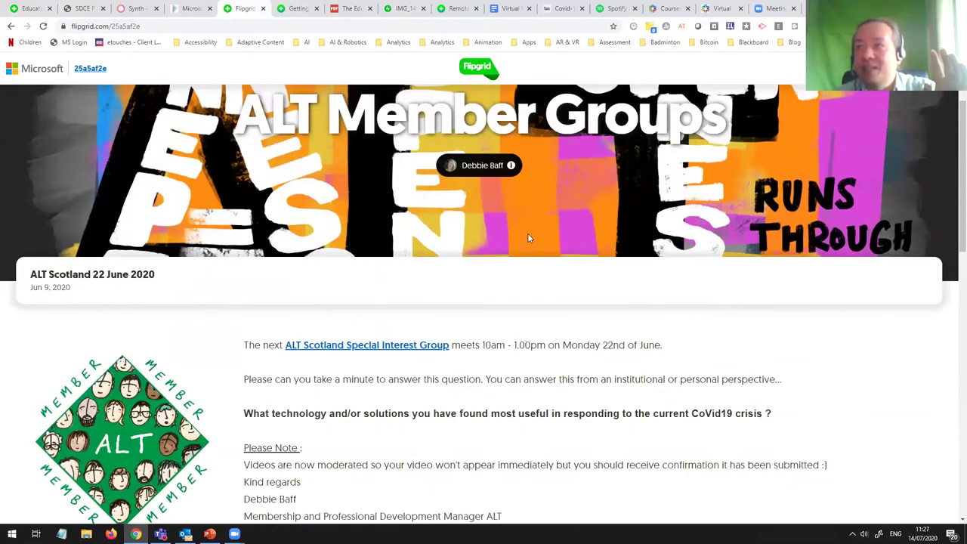
scroll(532, 252, down, 1)
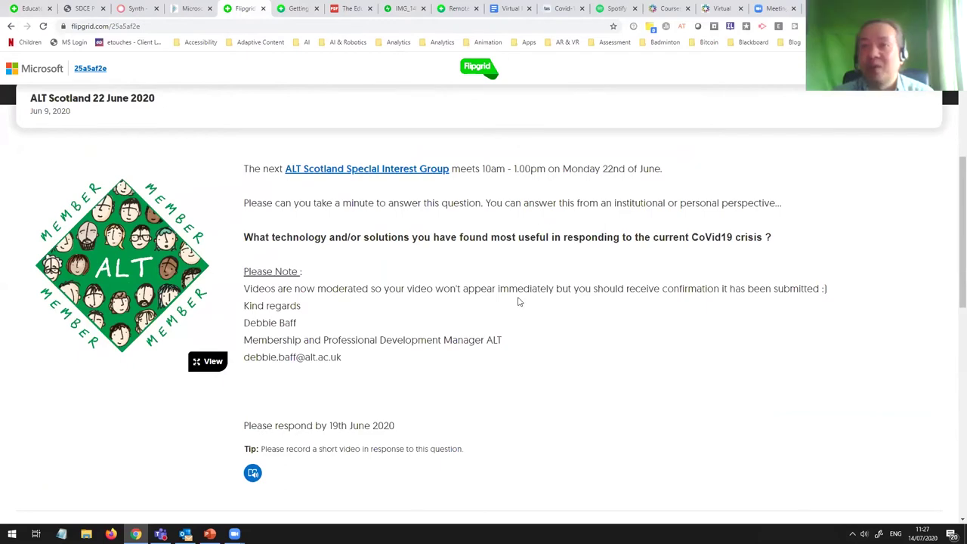
scroll(519, 302, down, 1)
Step: Scroll to the 15 Responses grid and watch a member's video response
scroll(520, 302, down, 5)
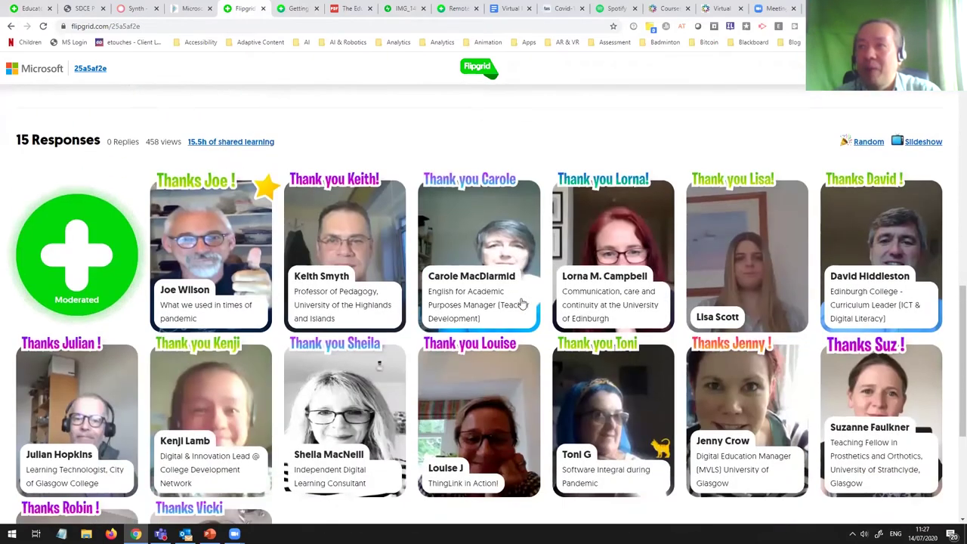
scroll(521, 302, down, 1)
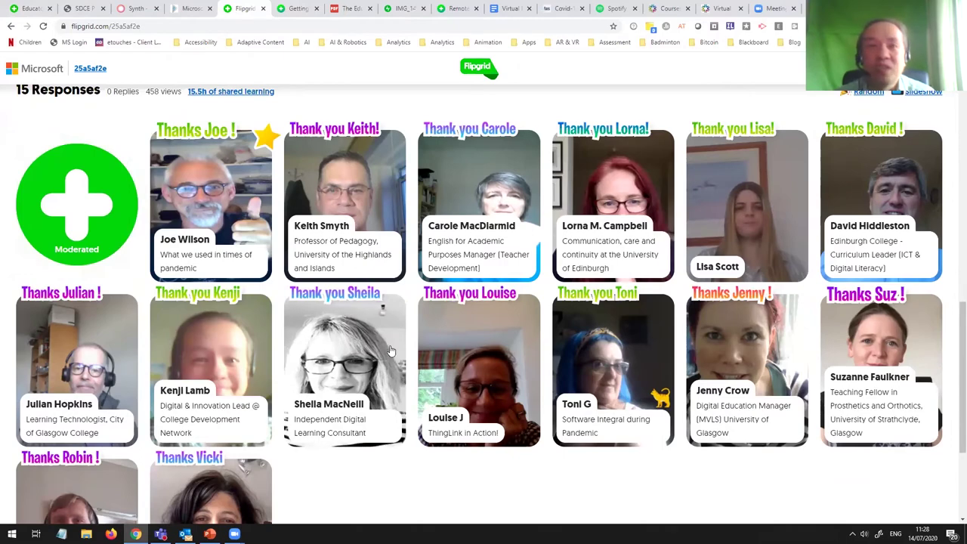
scroll(439, 329, down, 1)
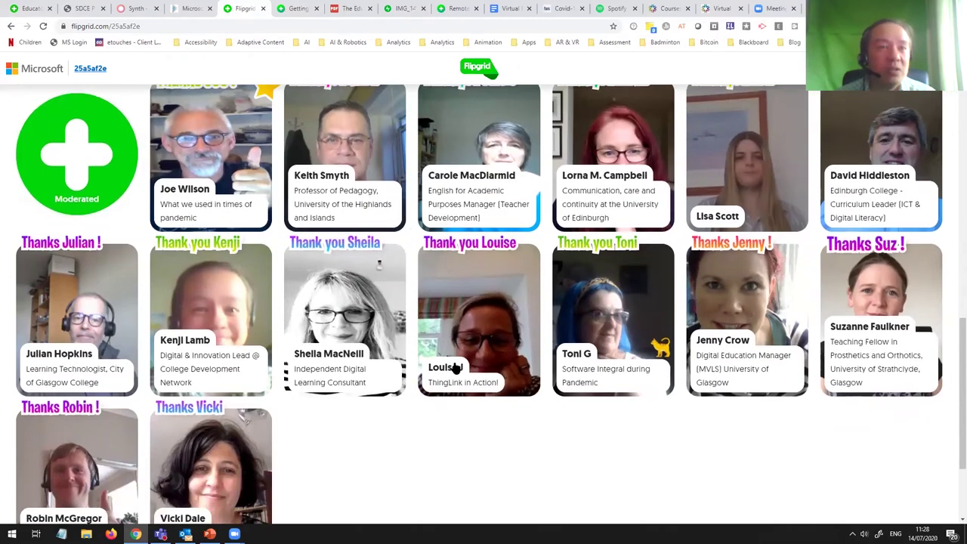
click(199, 305)
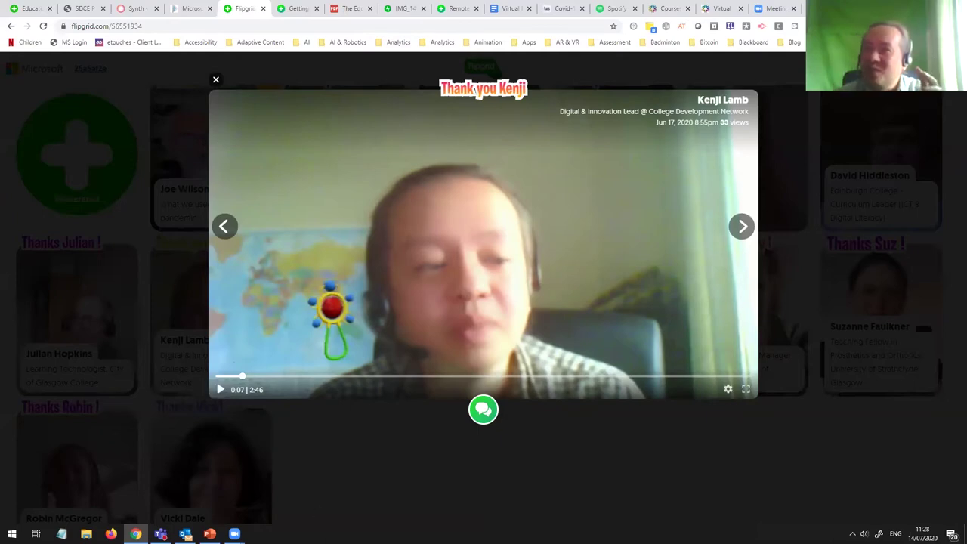
click(417, 500)
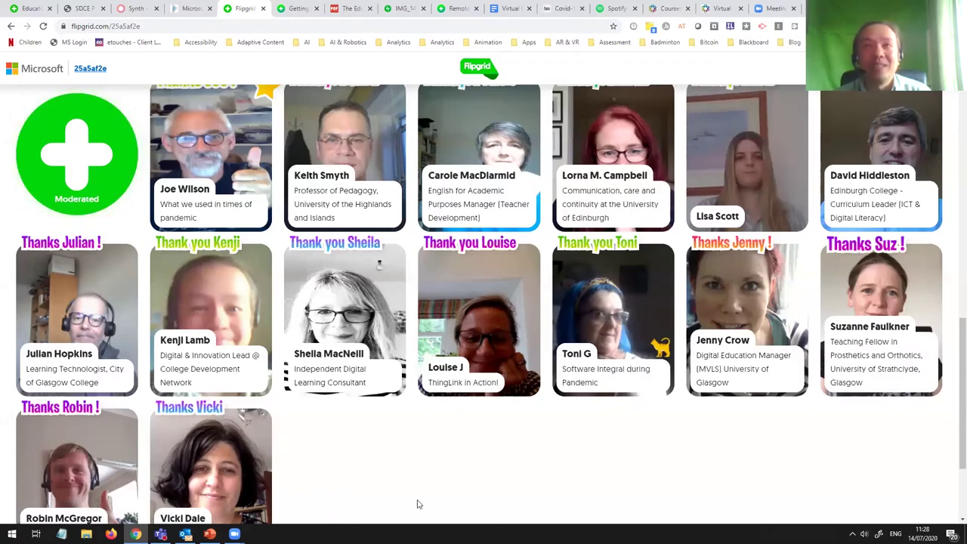
Step: Go back to the 'How well do you know each other?' Topic Details page
scroll(447, 459, up, 1)
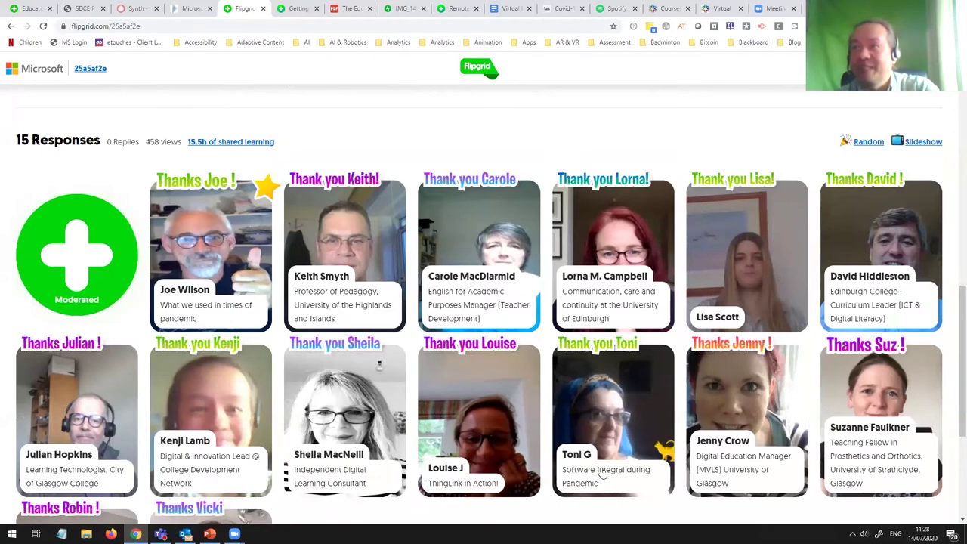
scroll(360, 338, up, 1)
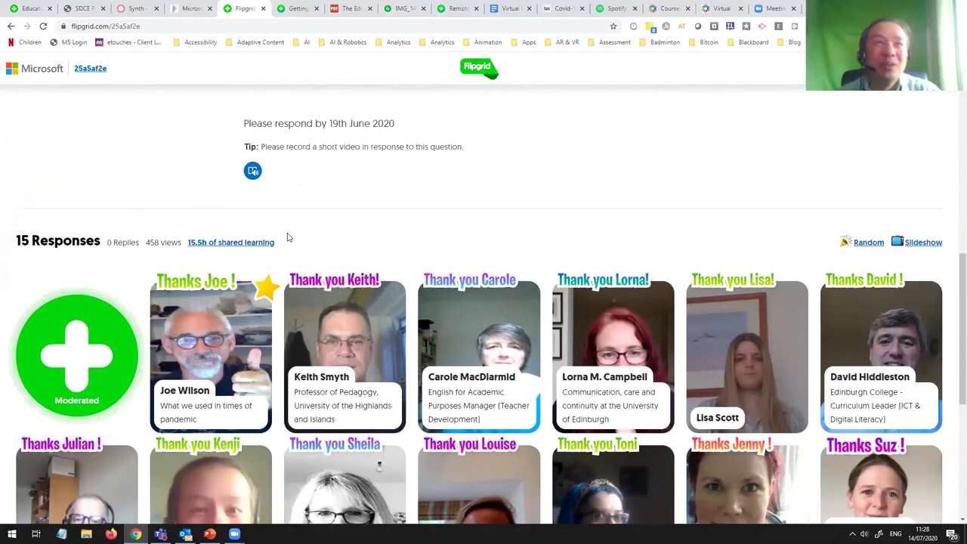
click(34, 11)
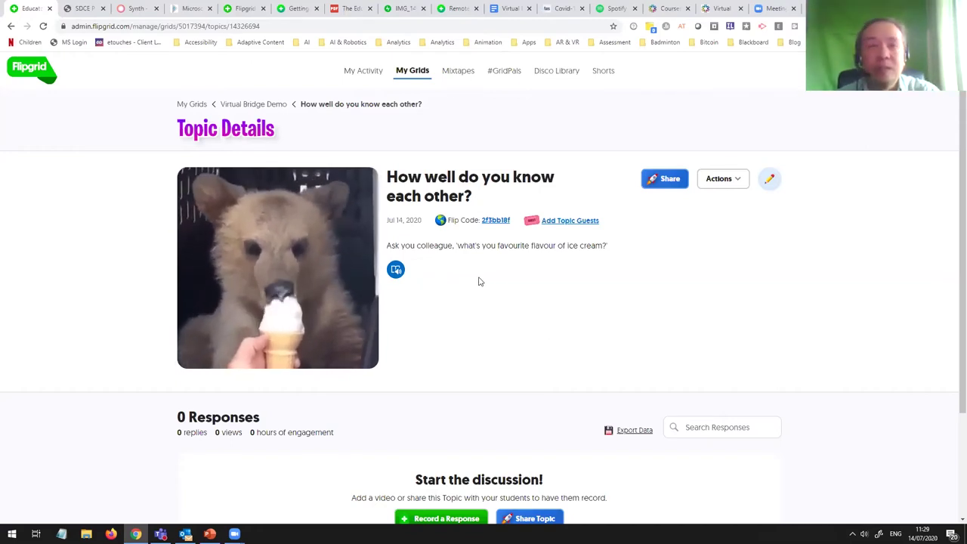
click(399, 271)
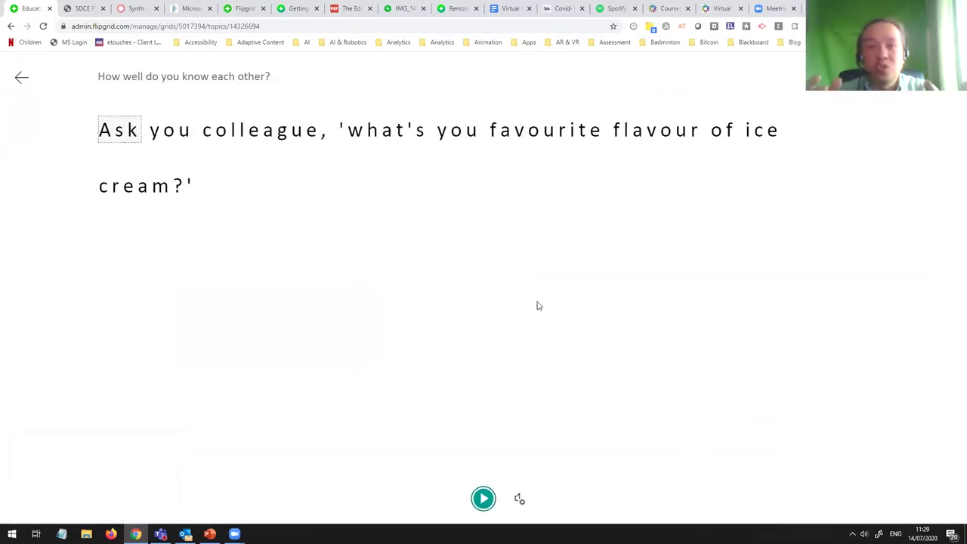
click(484, 501)
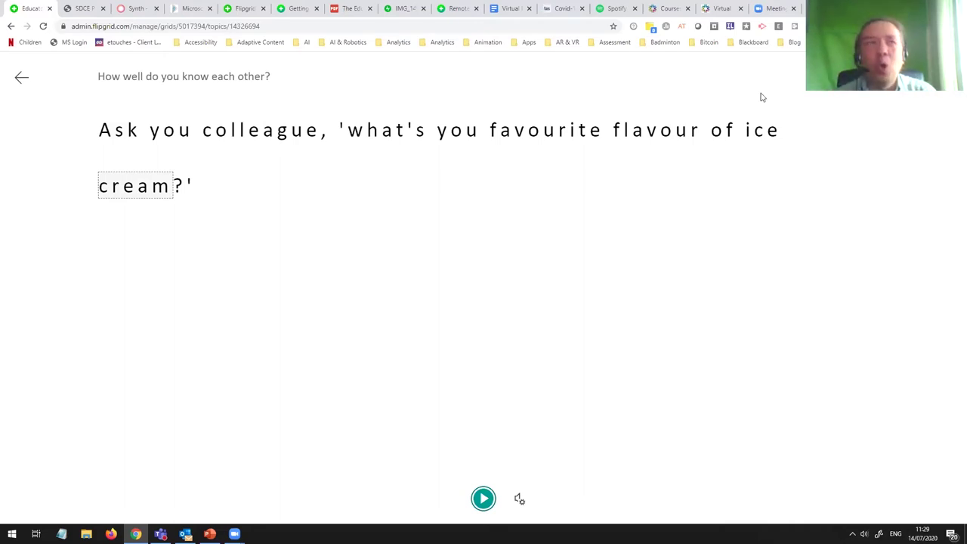
click(22, 80)
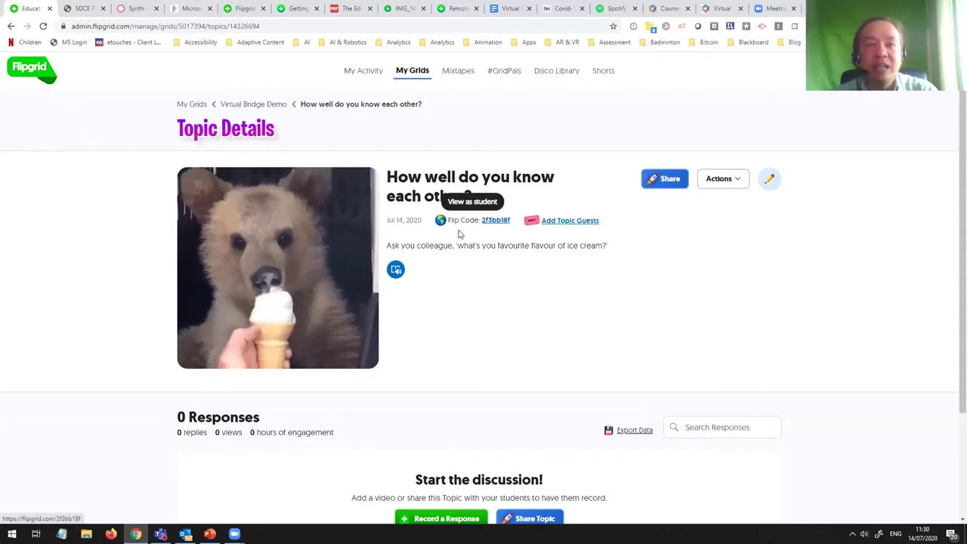
Step: Show the link options for the topic's Flip Code link
right_click(496, 222)
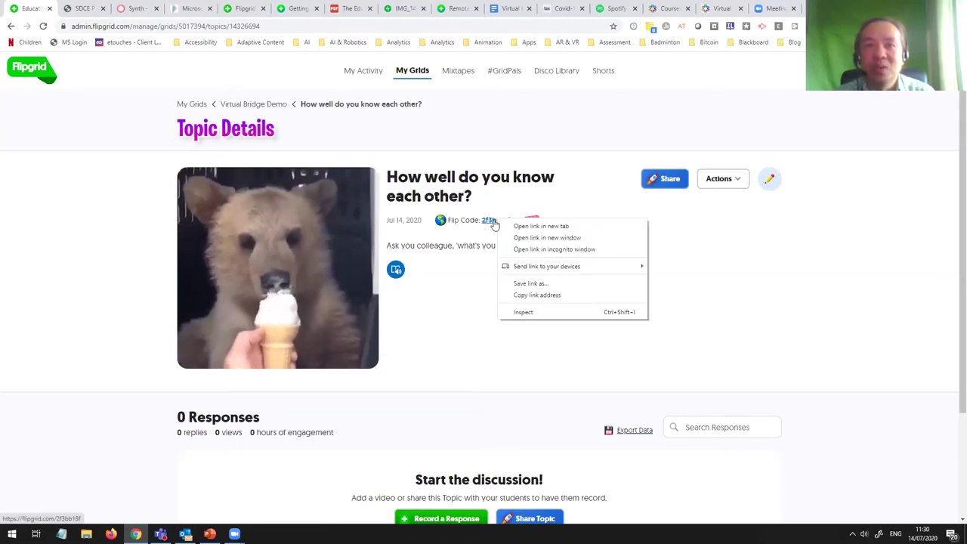
Step: Follow the Flip Code link to view the Virtual Bridge Demo grid as students see it
click(495, 221)
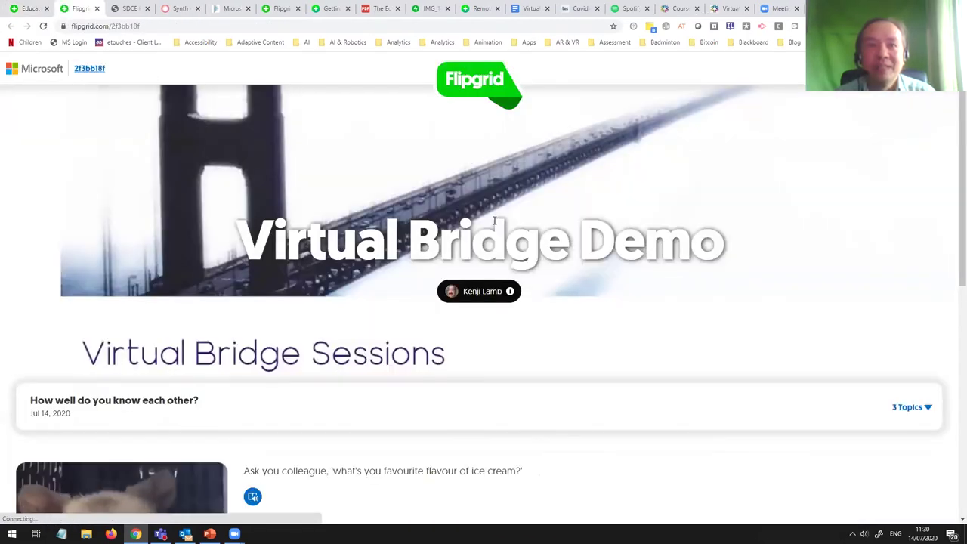
scroll(535, 328, down, 6)
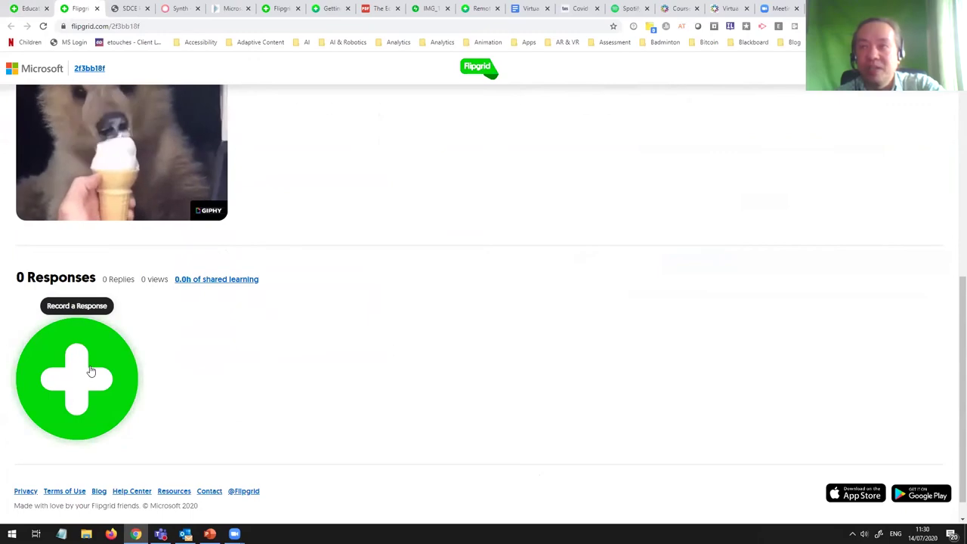
scroll(160, 373, up, 2)
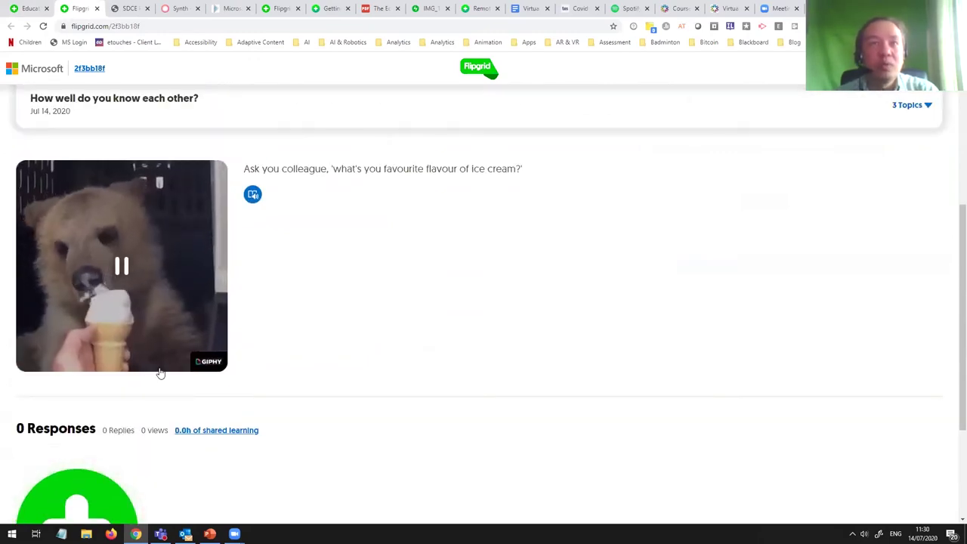
scroll(160, 373, up, 4)
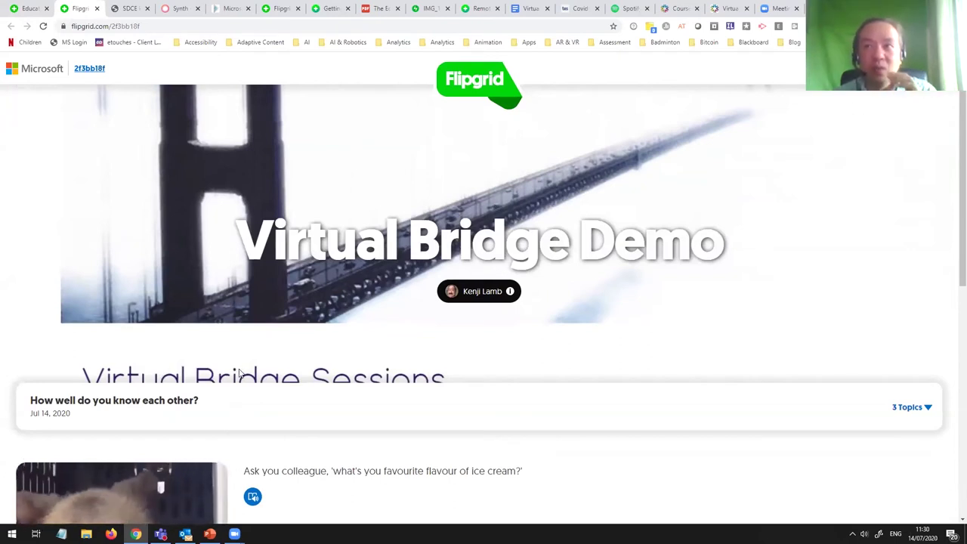
scroll(241, 368, down, 2)
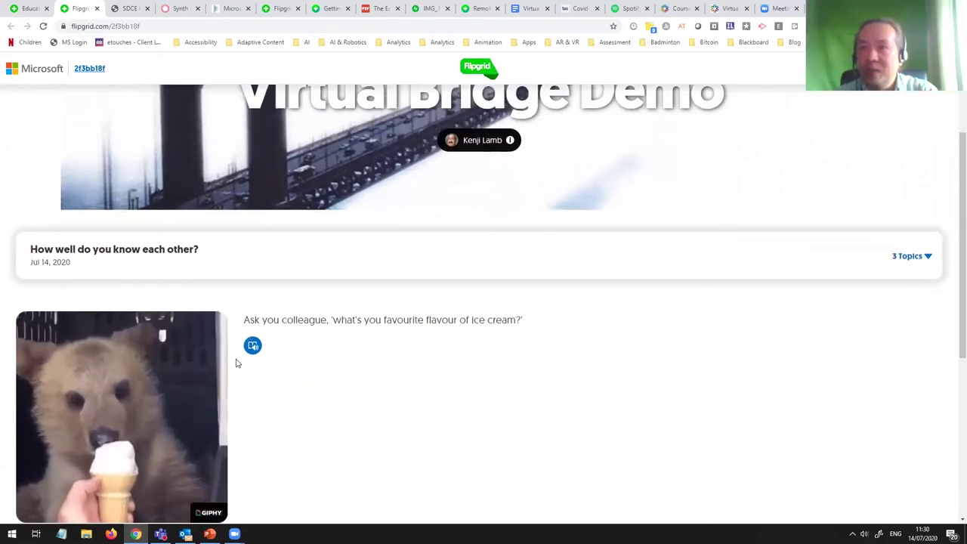
scroll(344, 353, up, 1)
scroll(344, 354, up, 2)
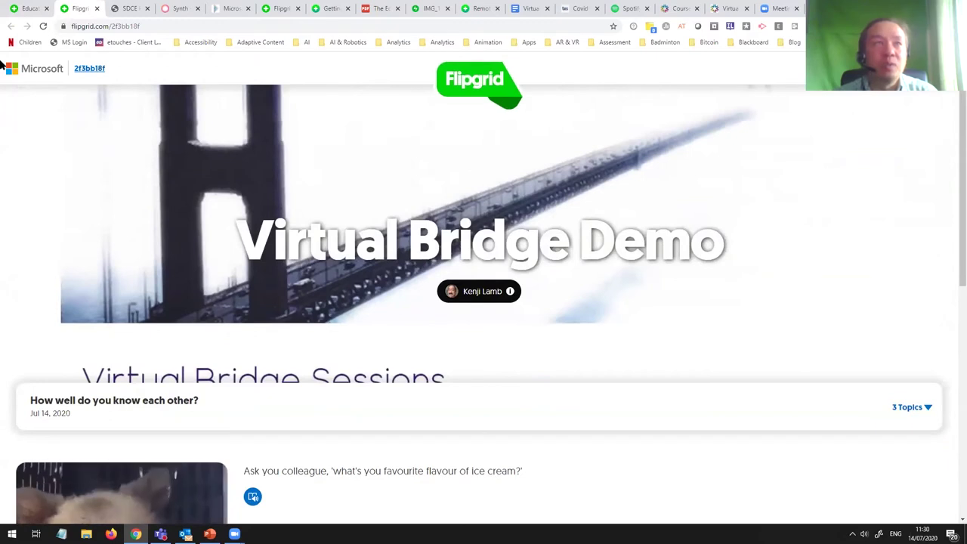
Step: Bring up and dismiss the topic code's link options, then select the page address
right_click(87, 71)
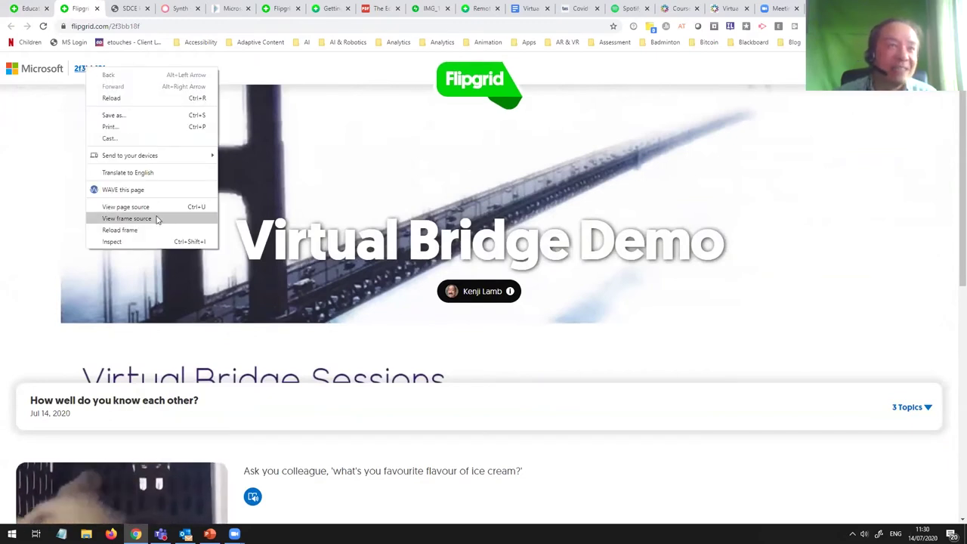
click(136, 63)
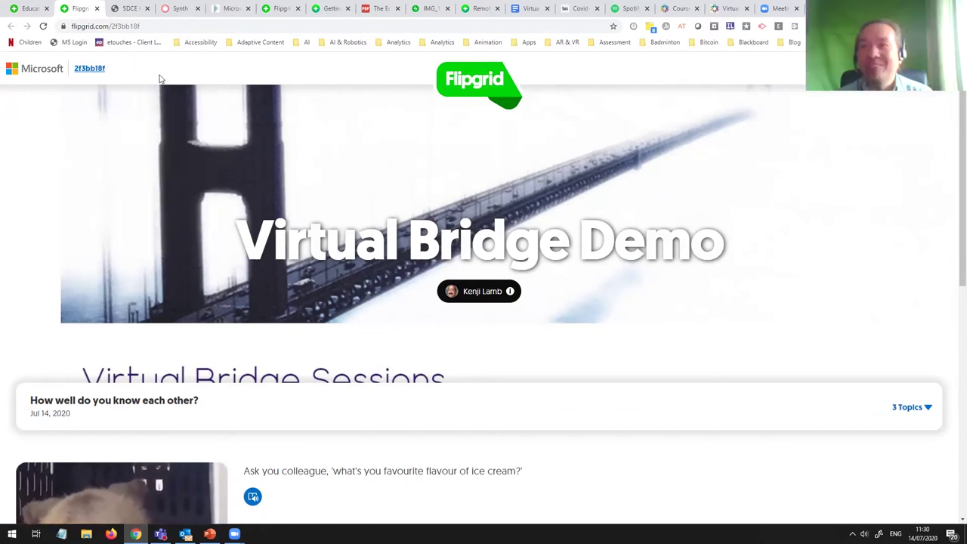
click(153, 26)
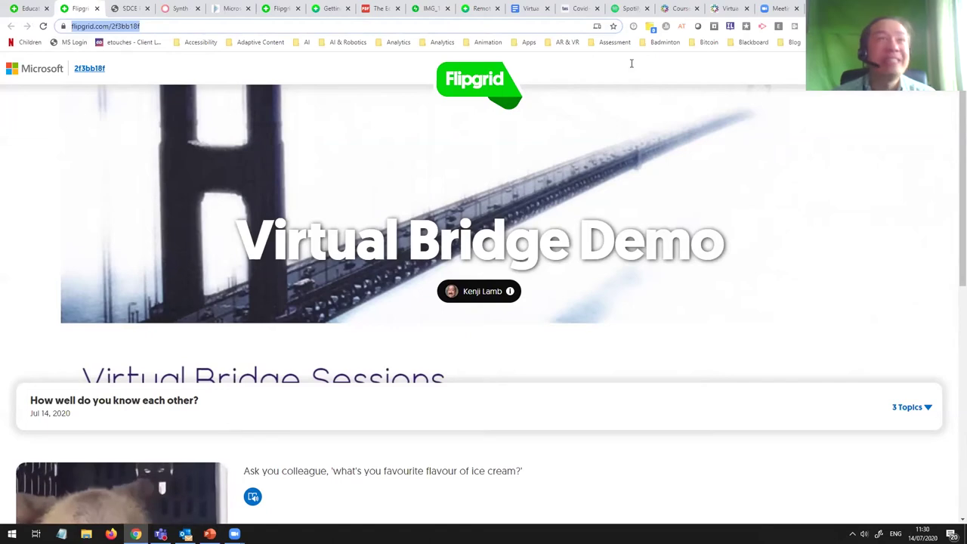
key(ctrl+Page_Up)
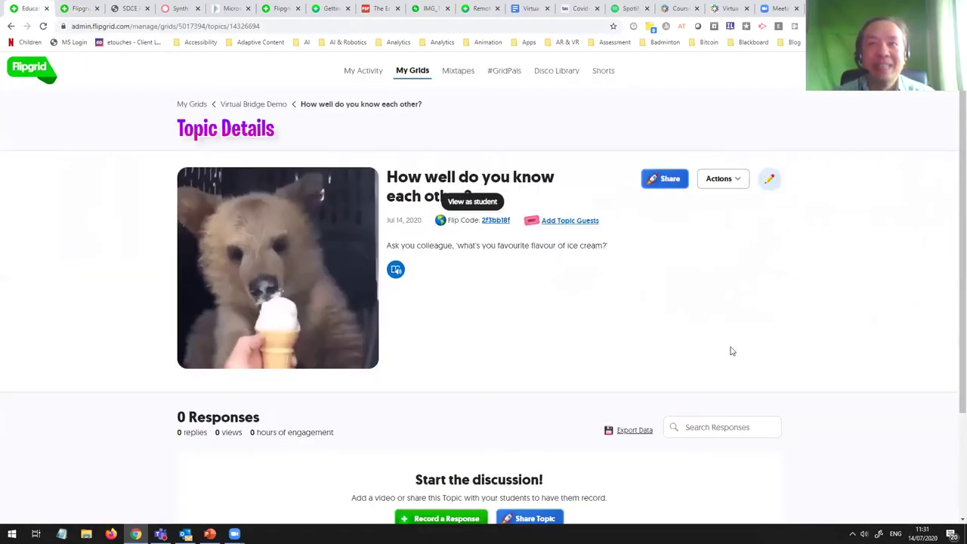
click(744, 181)
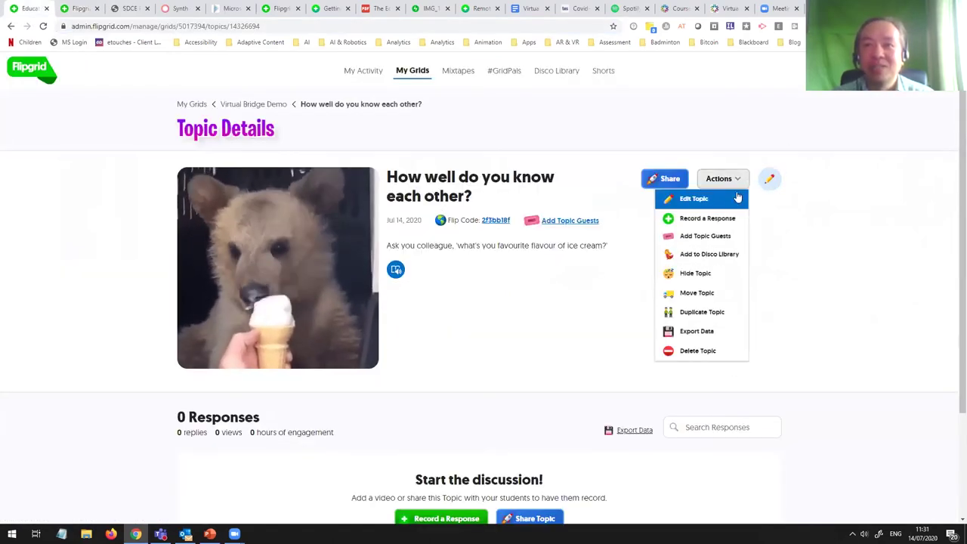
click(786, 218)
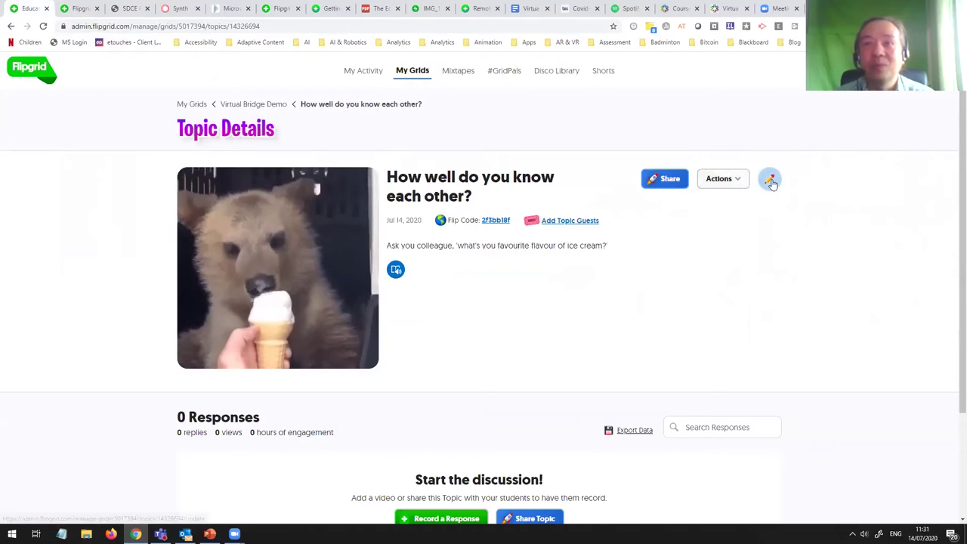
click(770, 181)
scroll(612, 246, down, 6)
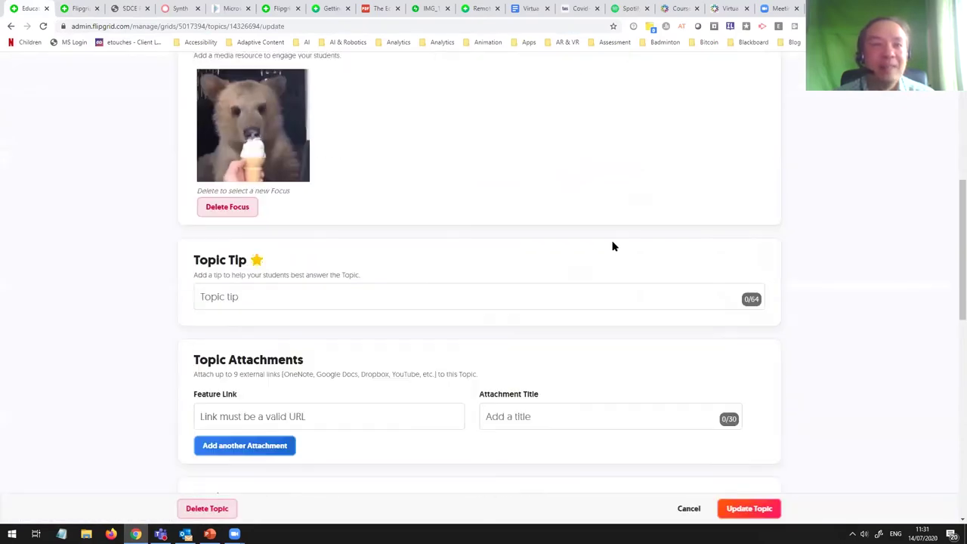
scroll(612, 247, down, 2)
scroll(613, 246, down, 7)
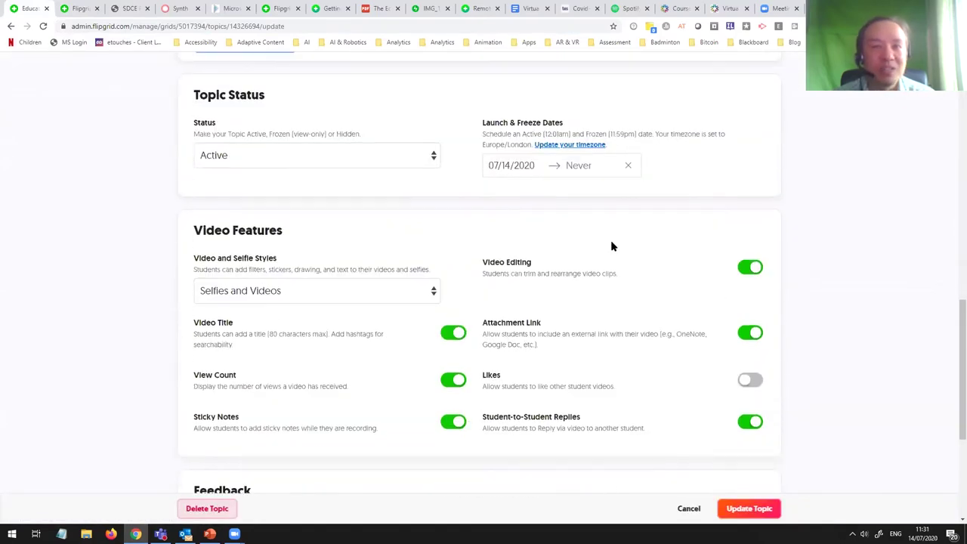
scroll(602, 250, up, 15)
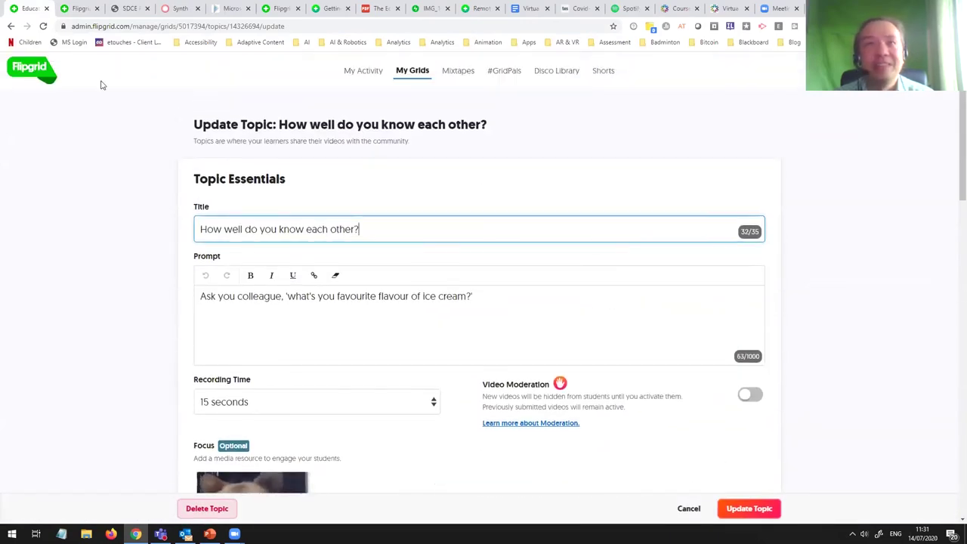
click(10, 26)
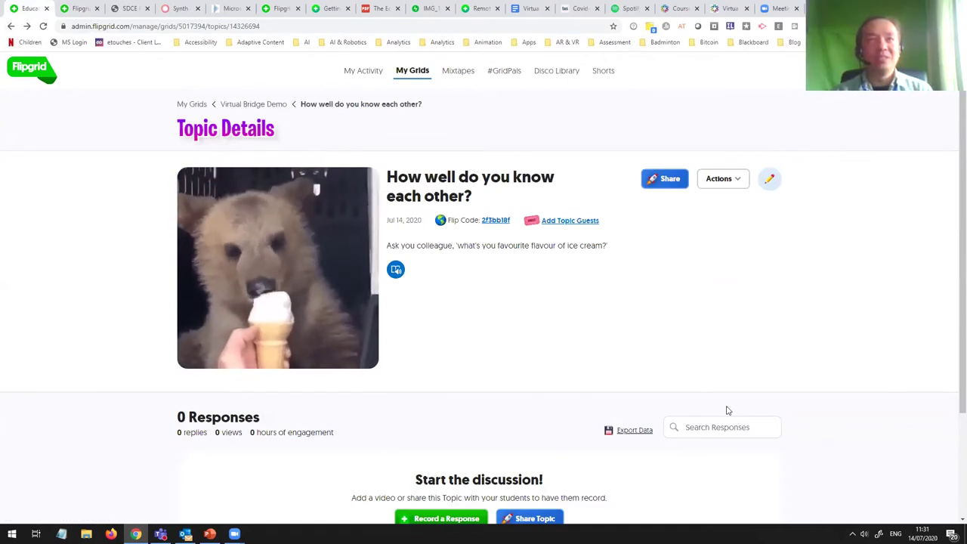
click(255, 106)
Step: View the first topic as students see it, then return to the grid's admin page
scroll(527, 302, down, 2)
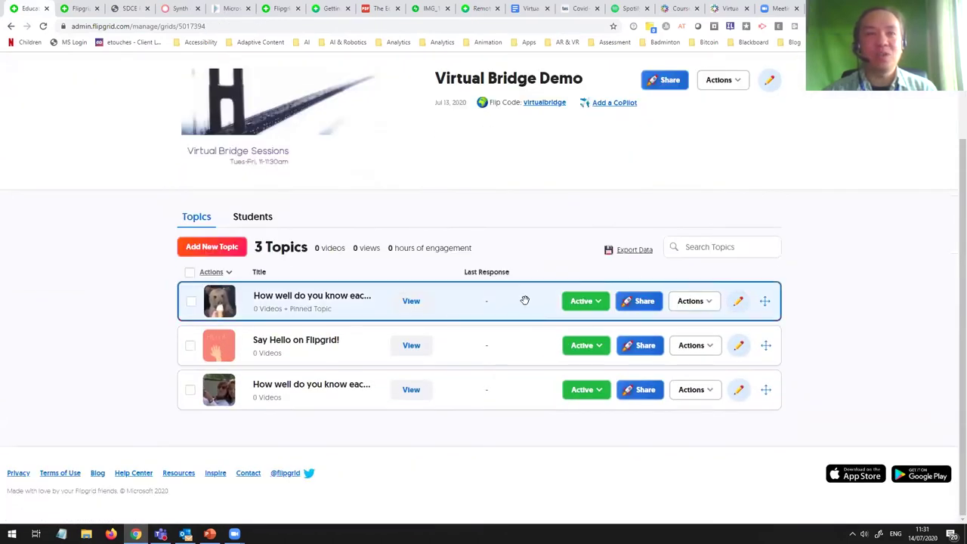
click(409, 304)
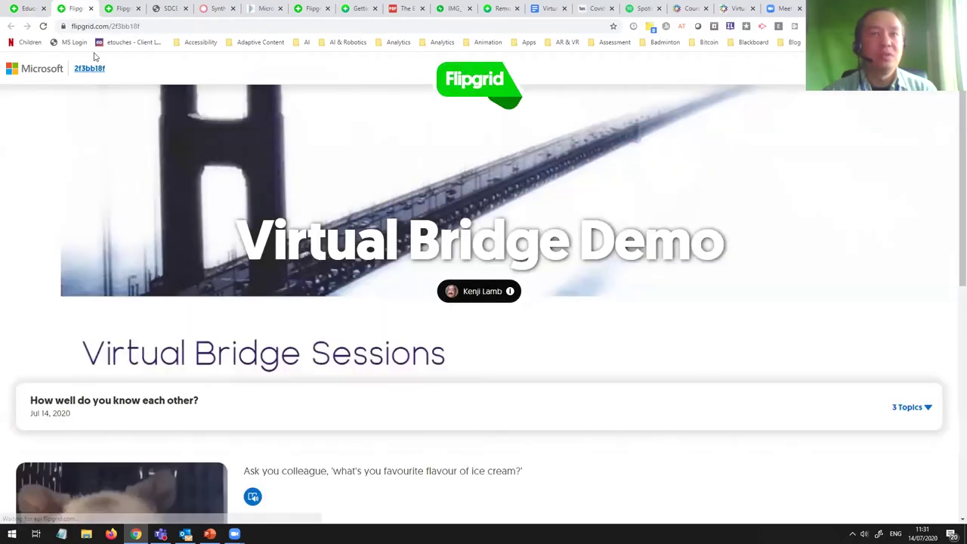
scroll(498, 370, down, 2)
scroll(497, 367, down, 3)
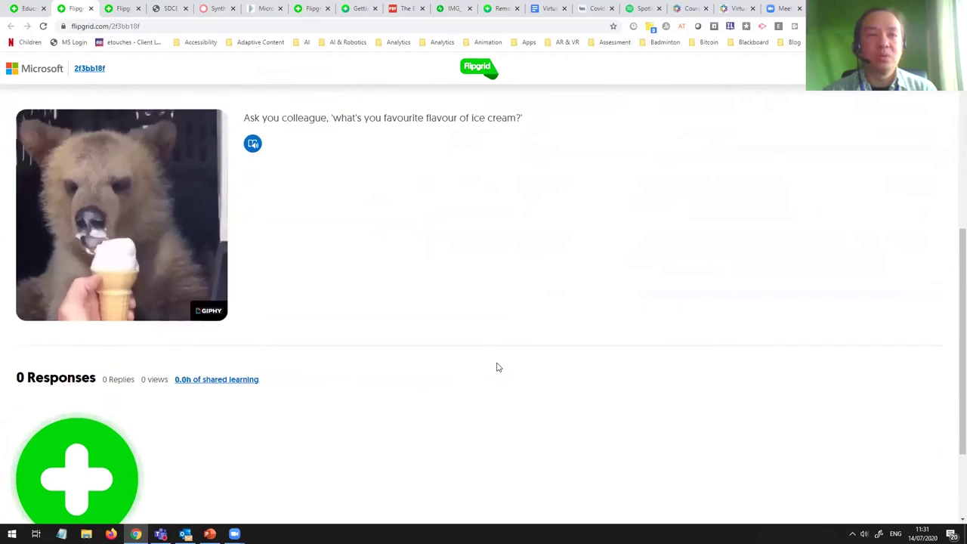
scroll(497, 367, down, 2)
scroll(497, 367, up, 10)
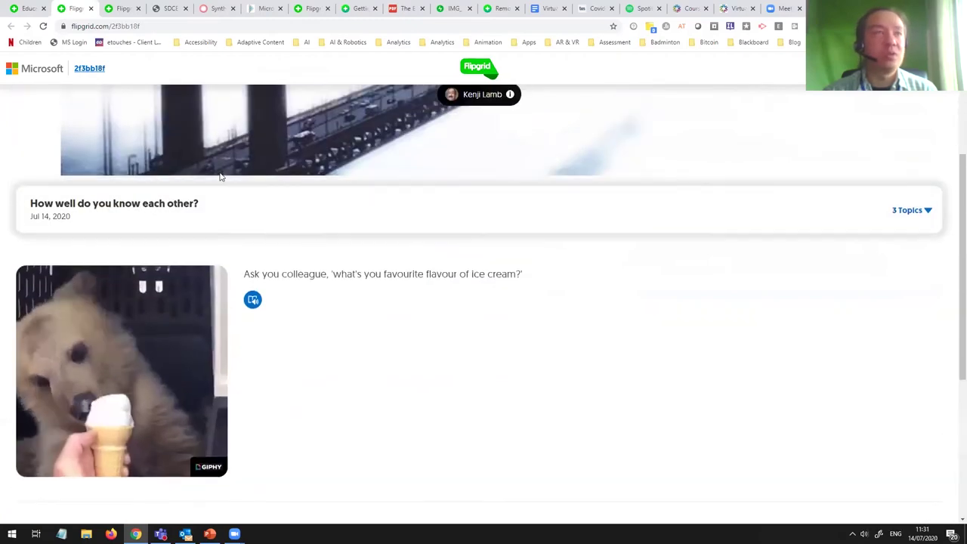
click(33, 10)
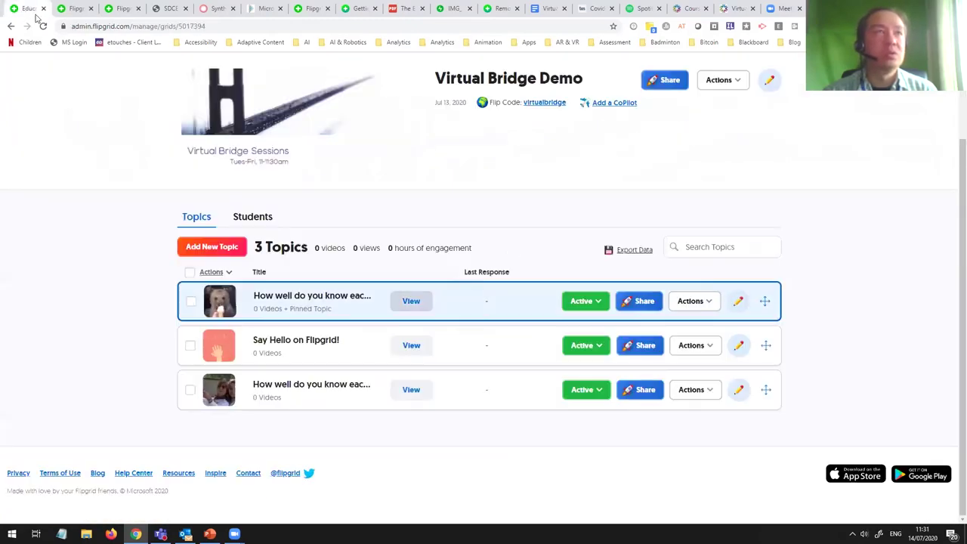
Step: Open the first topic's Share dialog, display its QR code, then close it
click(642, 309)
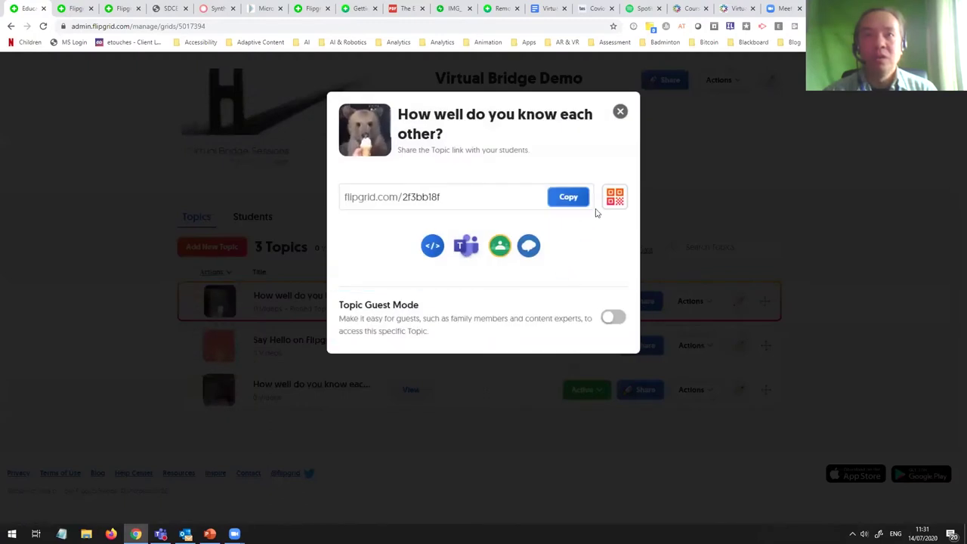
click(615, 203)
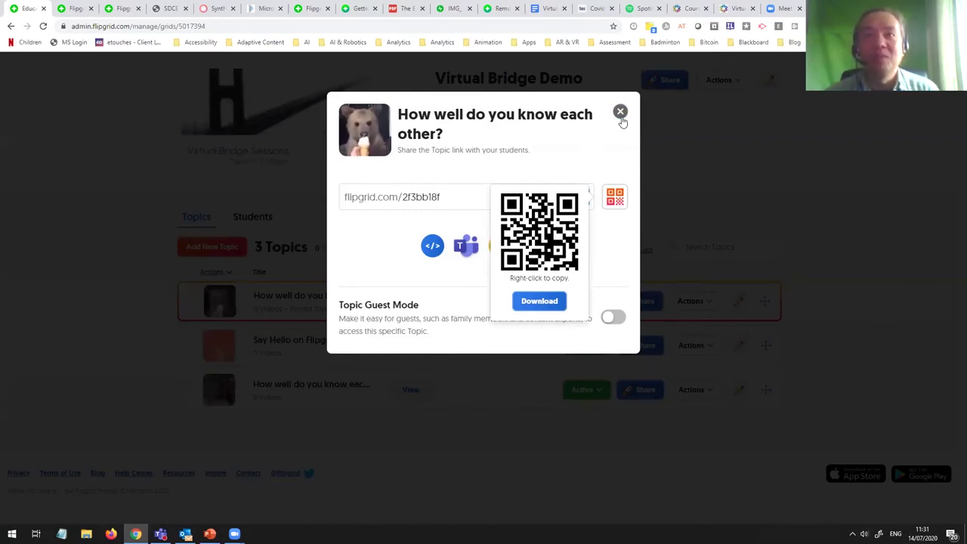
click(644, 133)
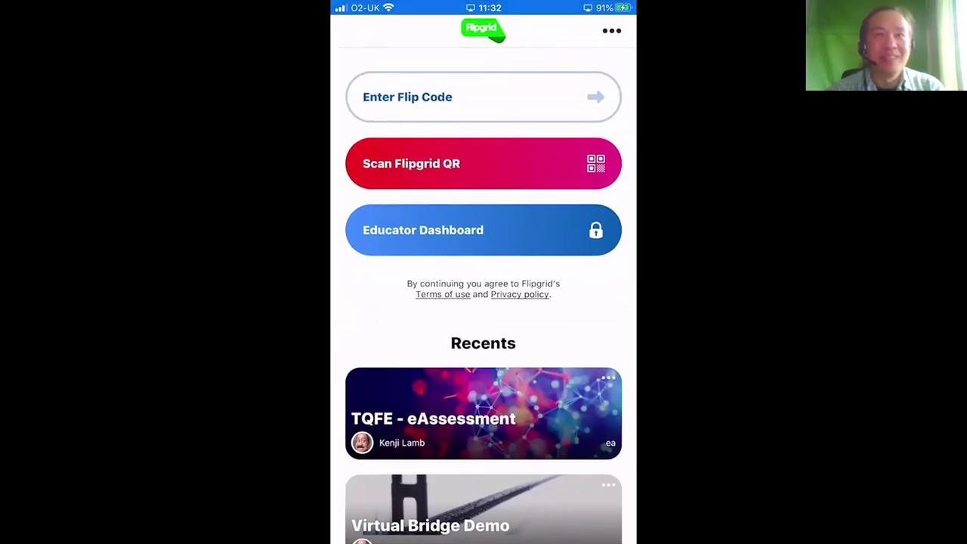
Step: Enter the Virtual Bridge Demo grid's Flip Code in the iPhone app to open the ice-cream topic
click(423, 98)
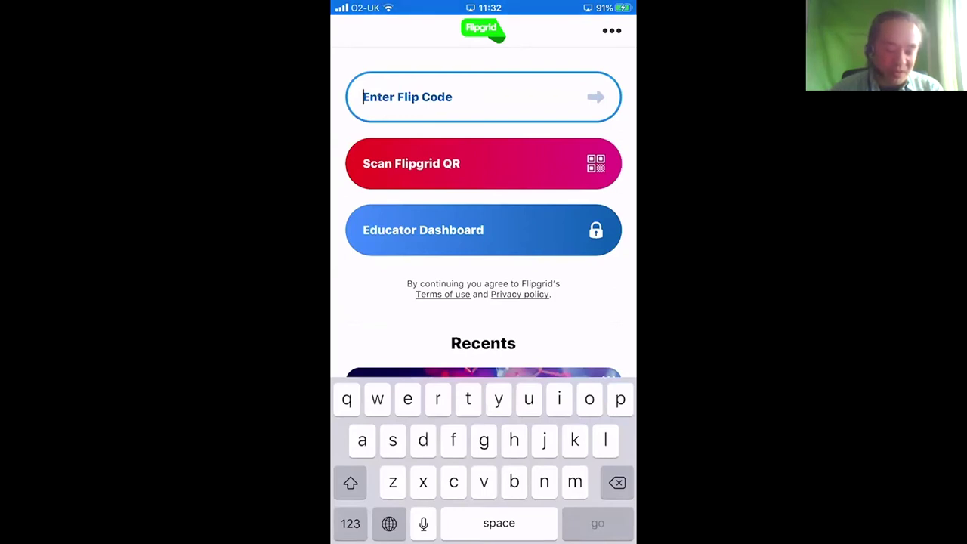
click(351, 523)
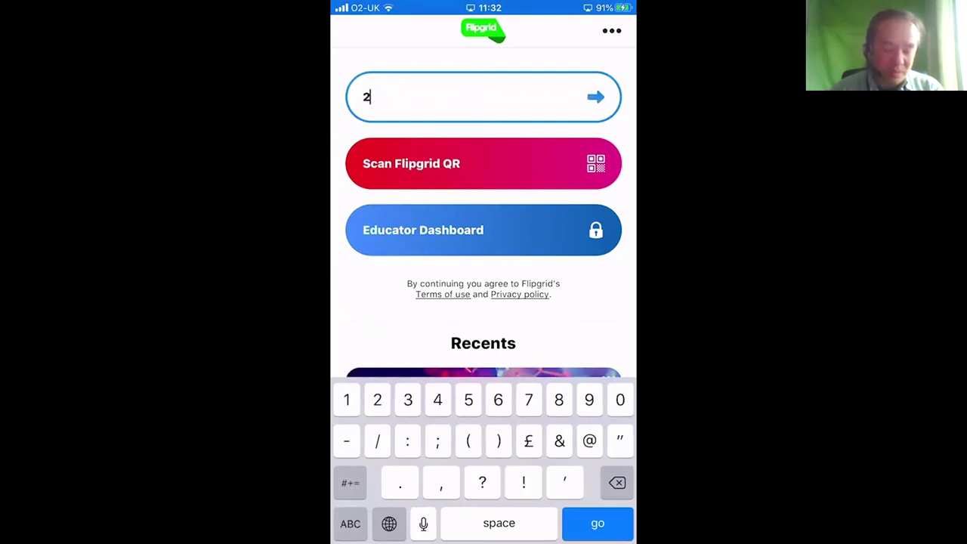
click(350, 524)
click(351, 523)
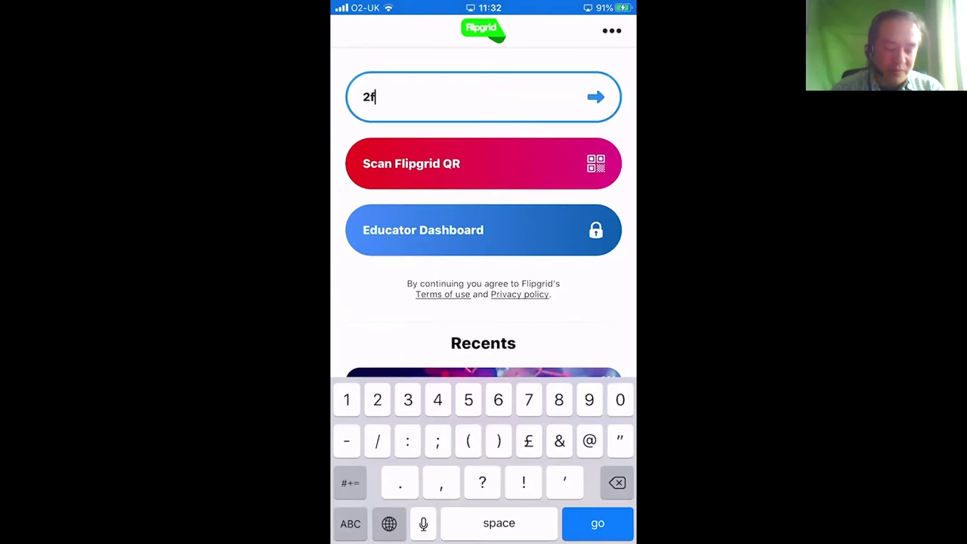
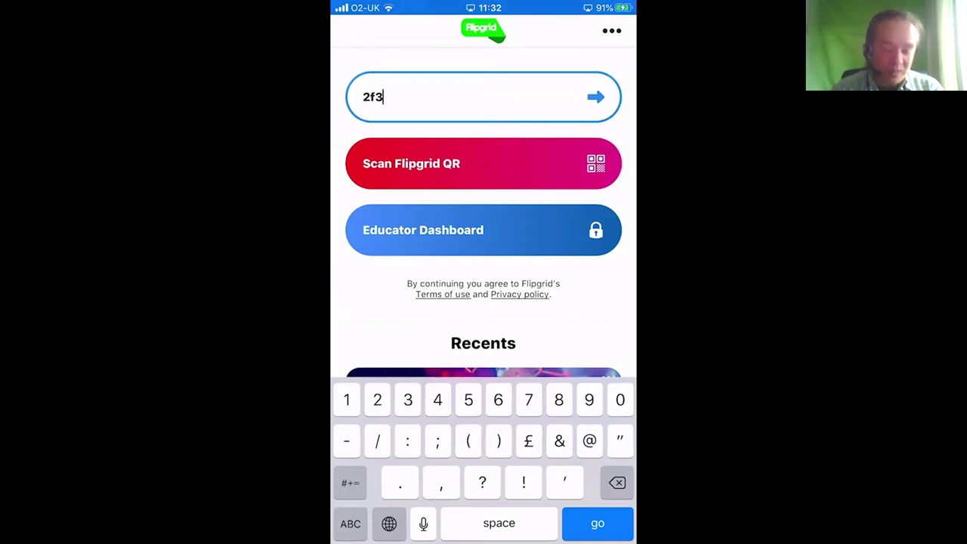
click(350, 524)
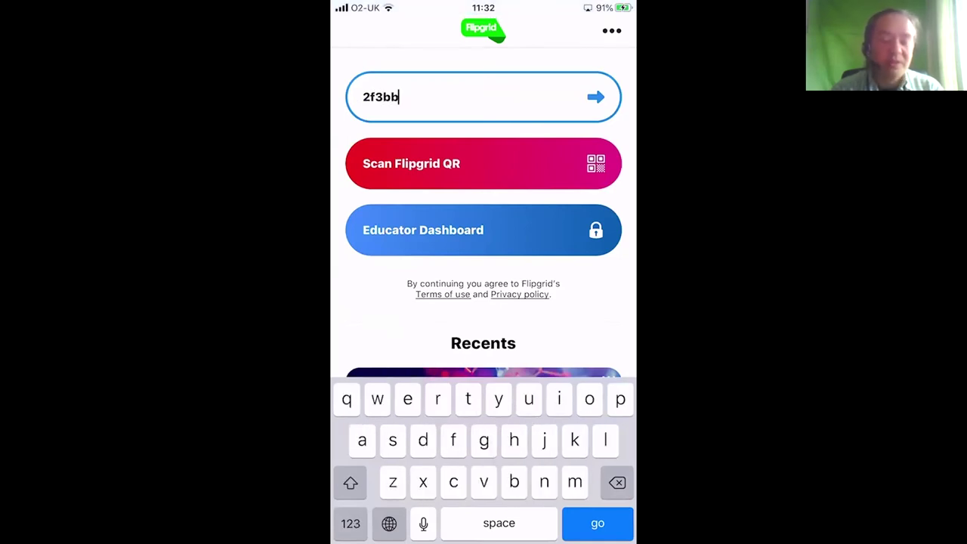
click(350, 524)
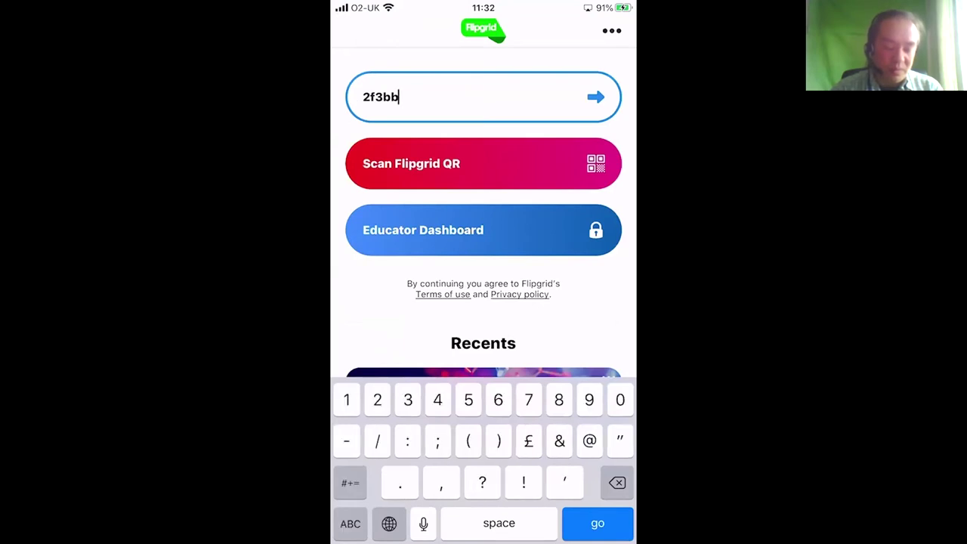
click(350, 523)
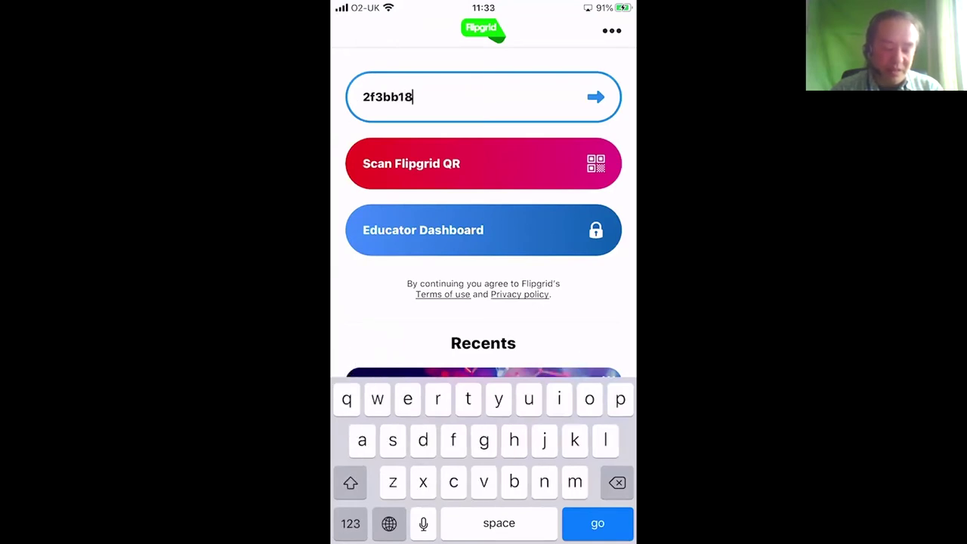
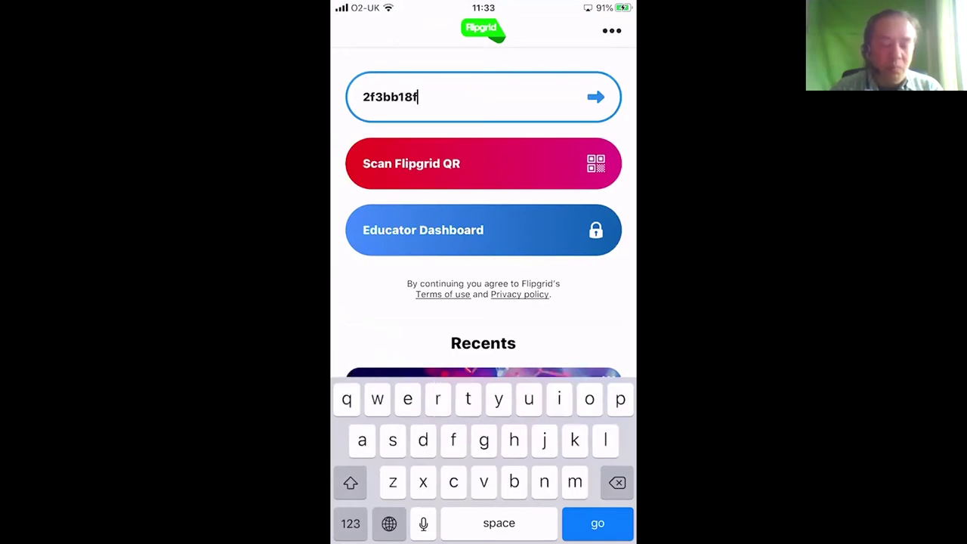
key(Return)
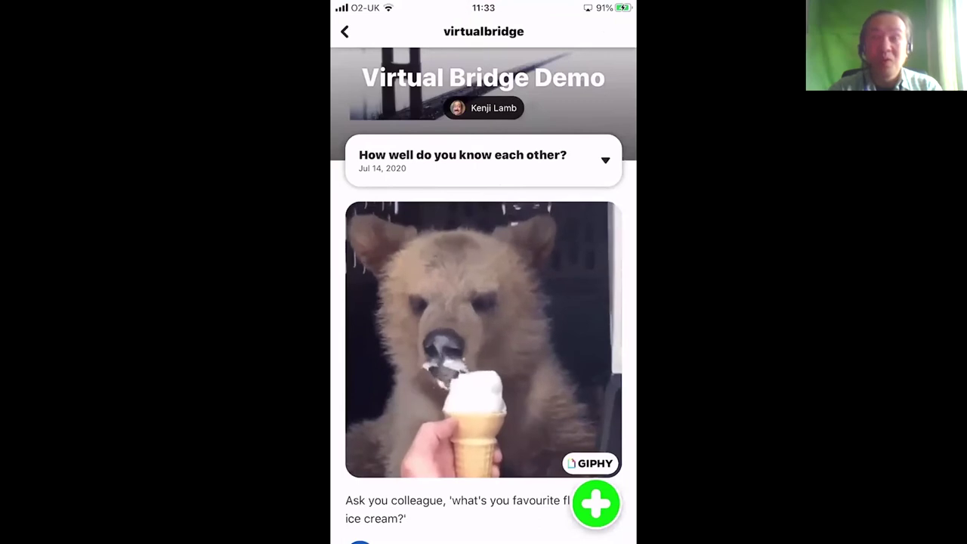
Step: Scroll down the topic and log in with a Microsoft account to record a response
scroll(483, 302, down, 5)
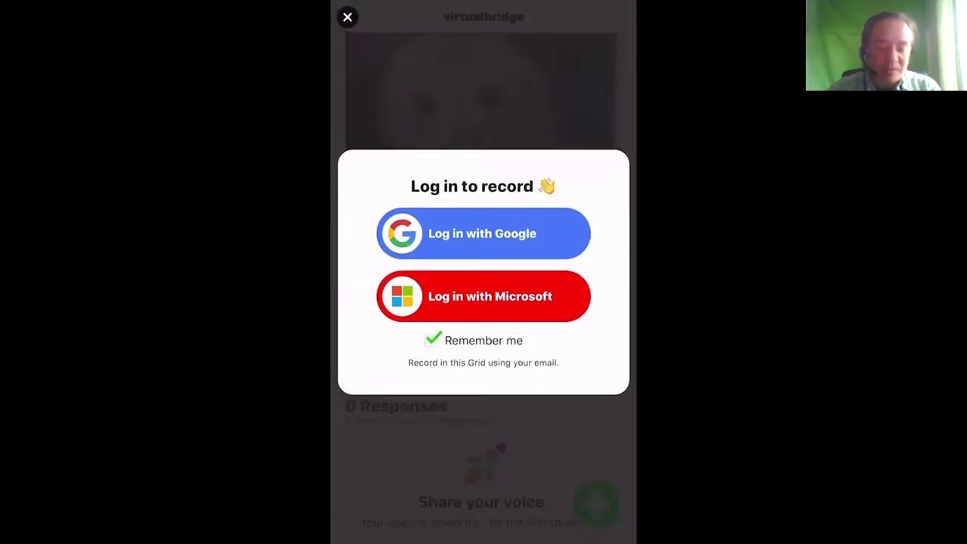
click(483, 296)
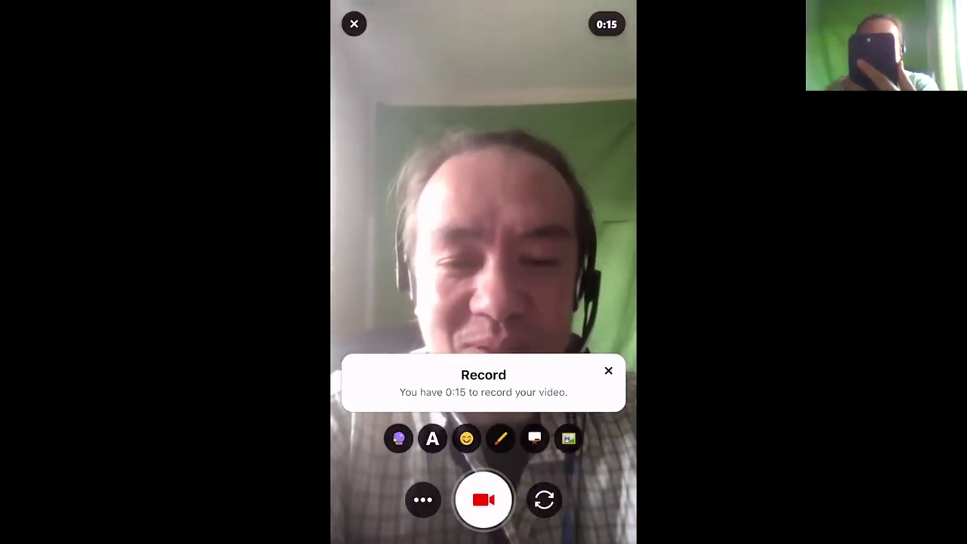
Step: Start recording the selfie video response to the ice-cream question
click(483, 500)
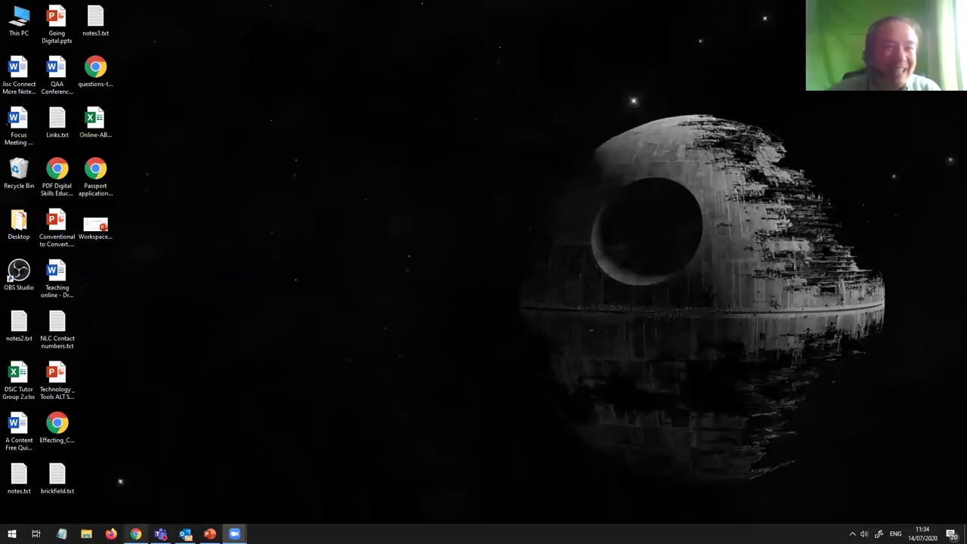
Step: Return to the browser, reload the ice-cream topic page and scroll down to its Responses table
key(alt+Tab)
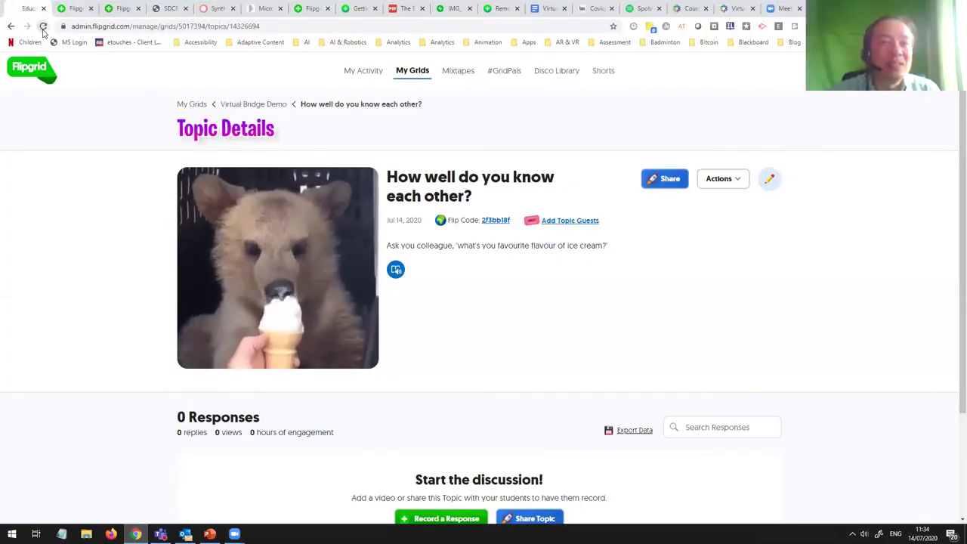
click(43, 26)
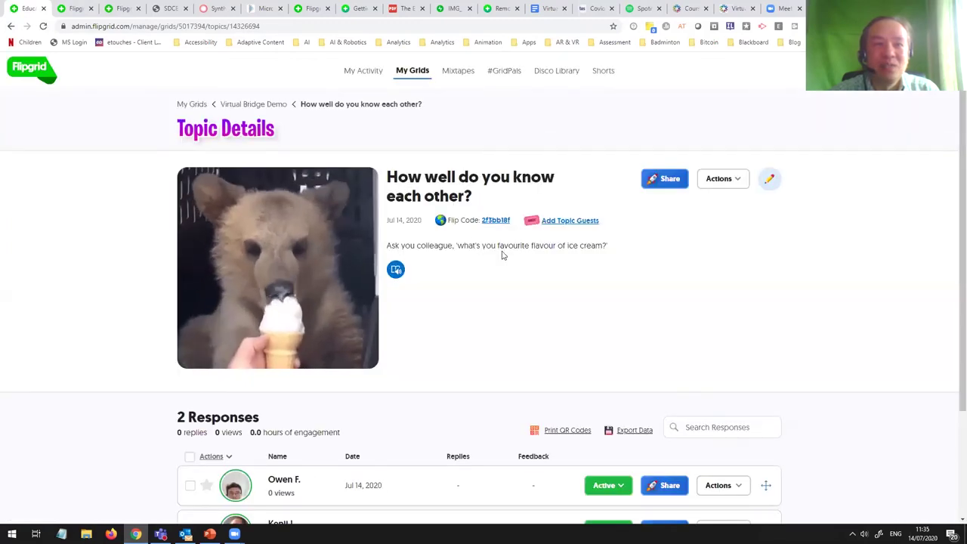
scroll(503, 258, down, 4)
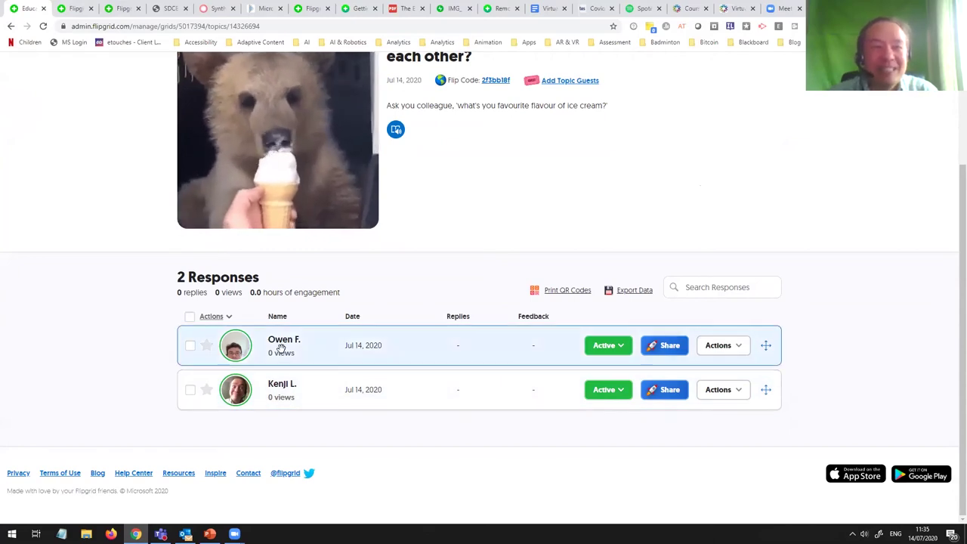
Step: Open the first response, replay its video from 0:00, and begin the comment 'chacolate classic?'
click(281, 345)
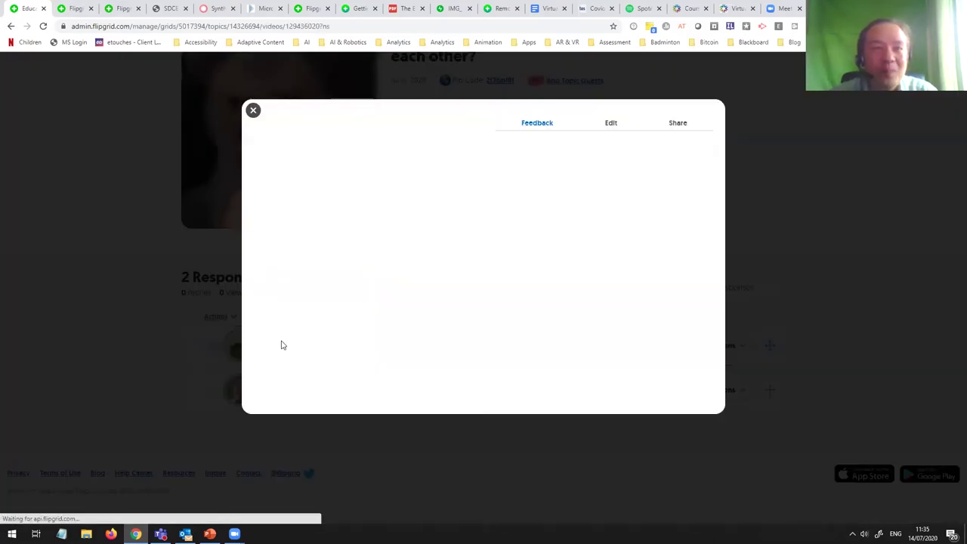
click(254, 332)
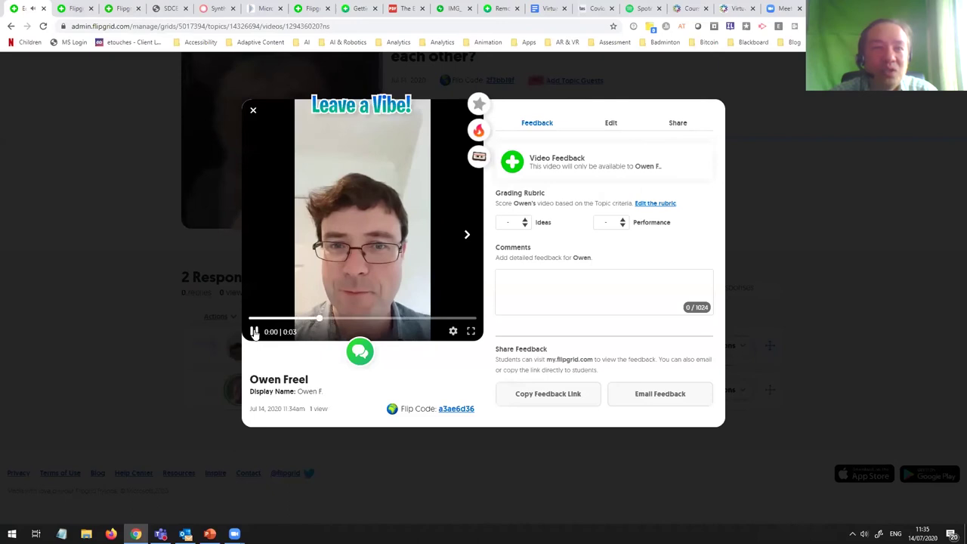
click(254, 333)
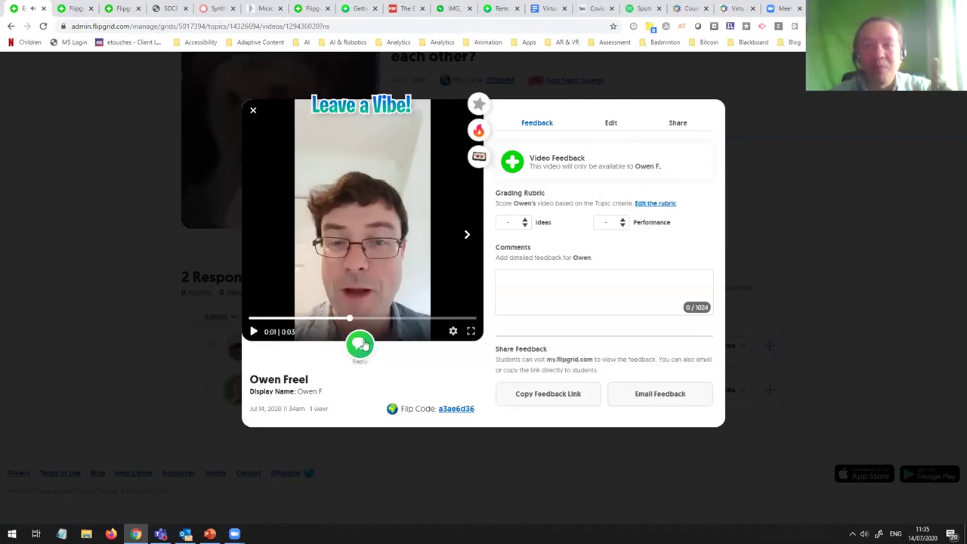
drag(348, 320, 225, 313)
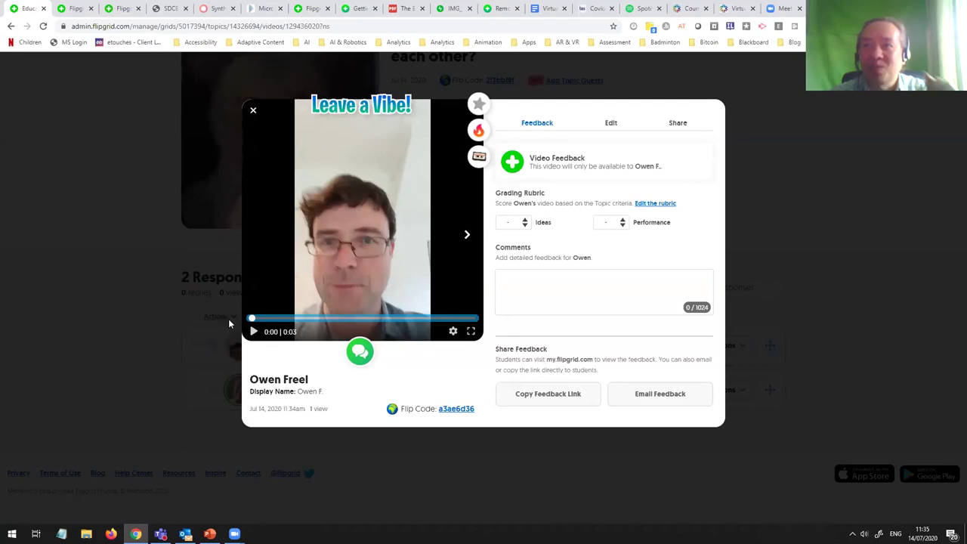
click(254, 331)
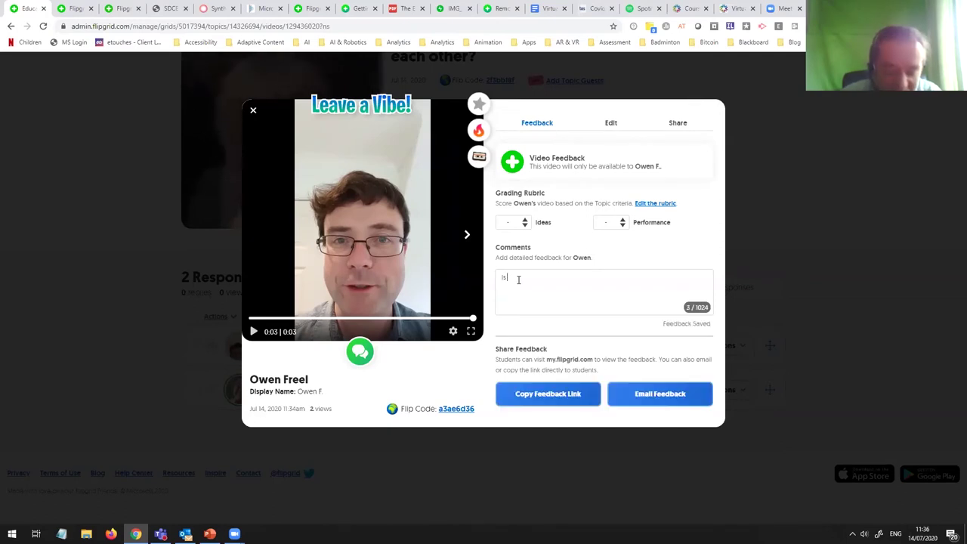
text(cha)
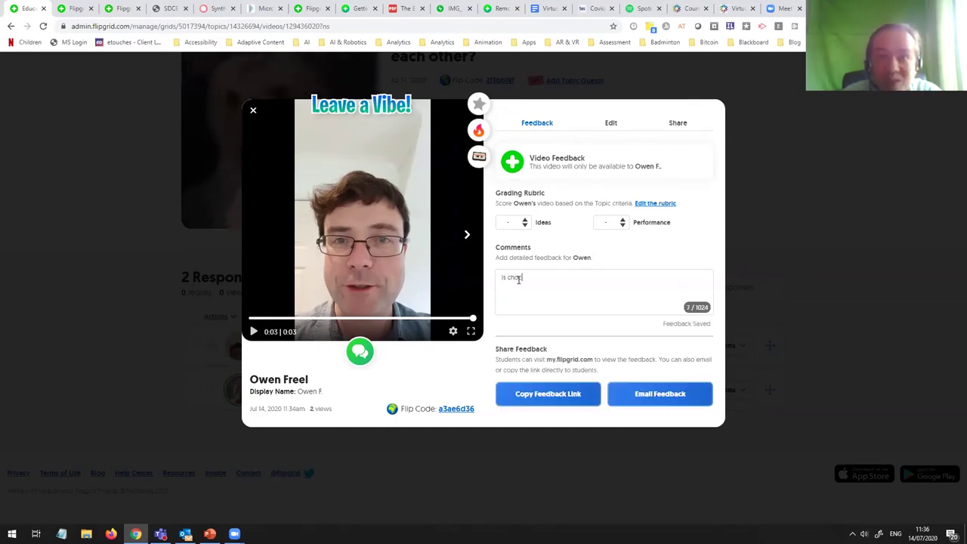
text(cola)
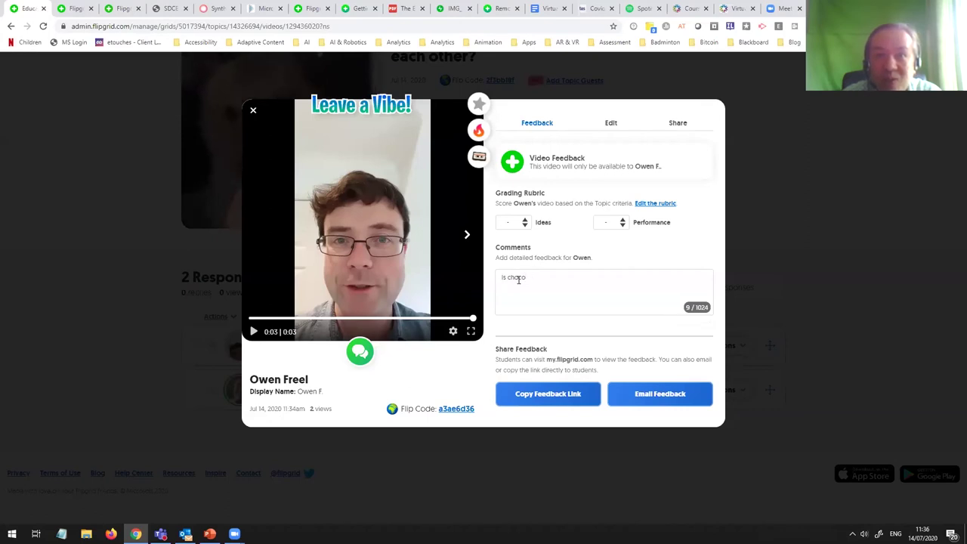
text(te )
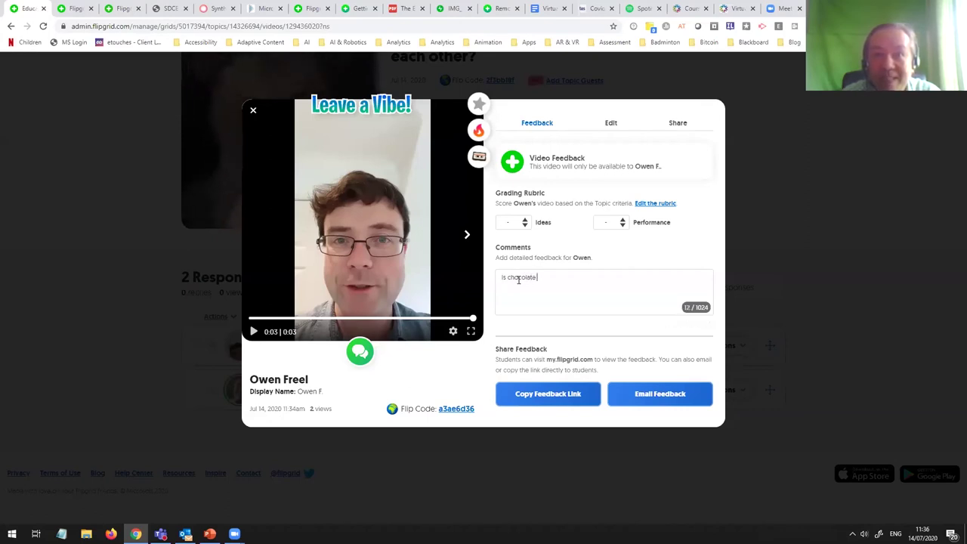
text(clas)
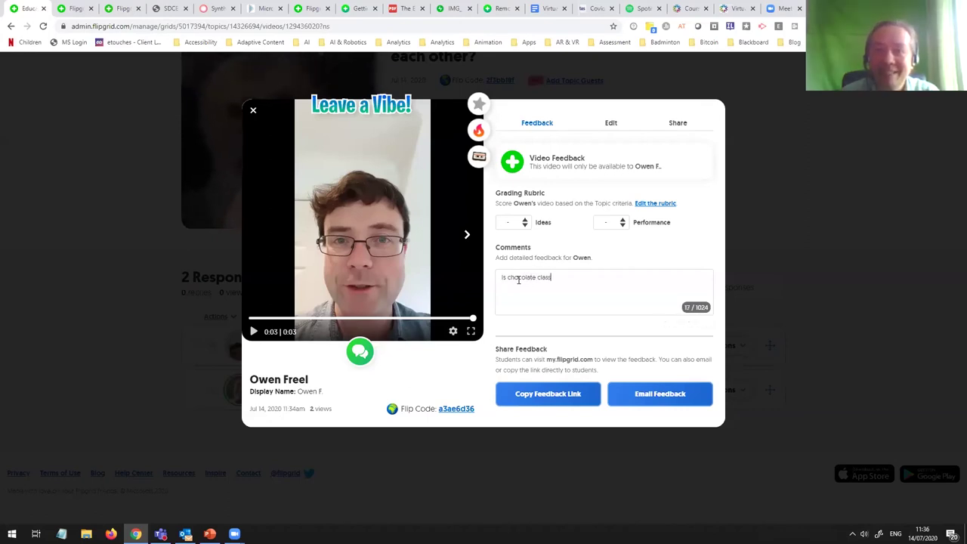
text(sic?)
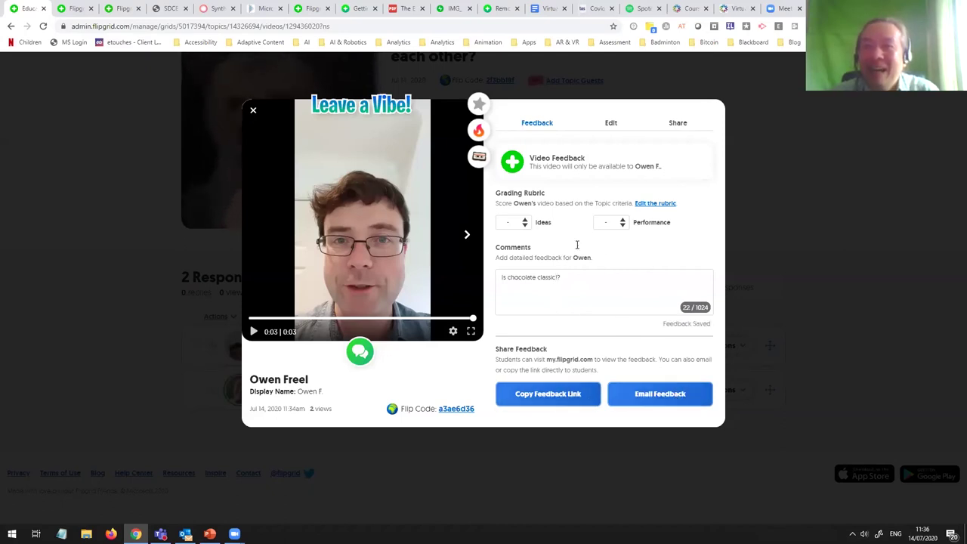
Step: Email the comment feedback to the first student and close the video
click(675, 395)
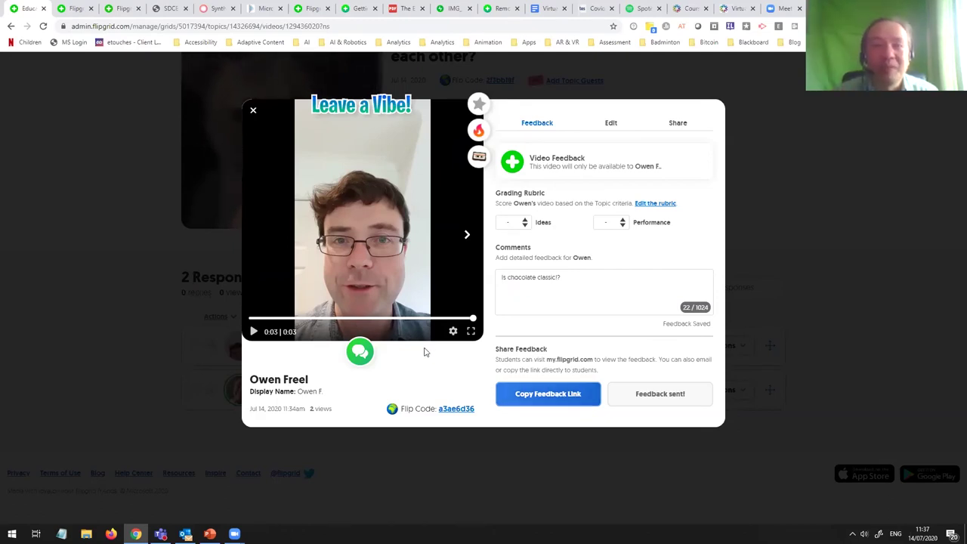
click(95, 364)
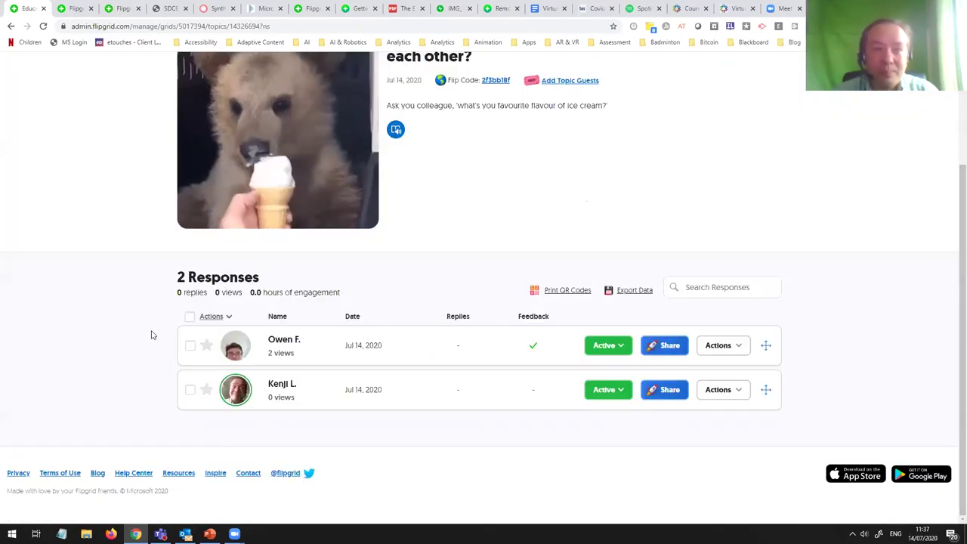
Step: Watch the second student's response video, close it, and reload the topic page
click(225, 389)
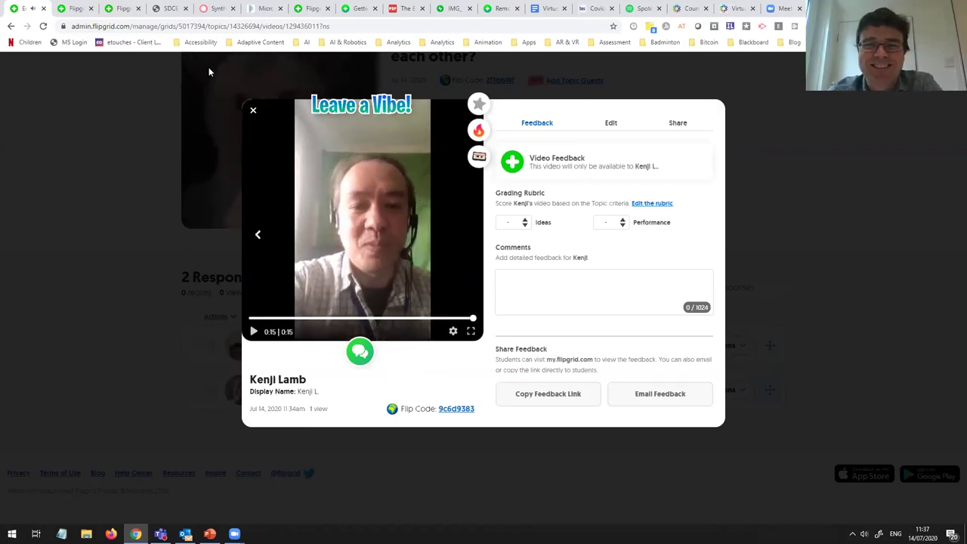
click(252, 110)
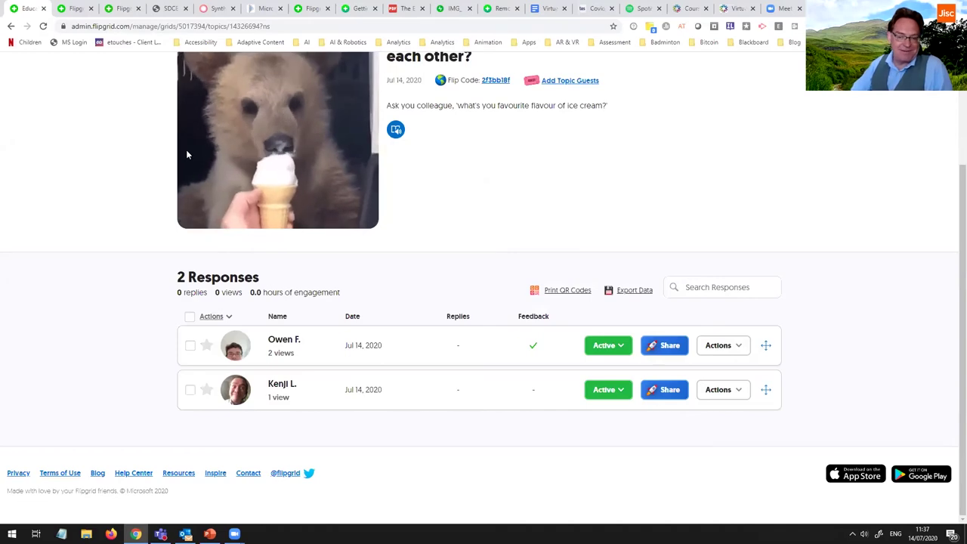
click(43, 26)
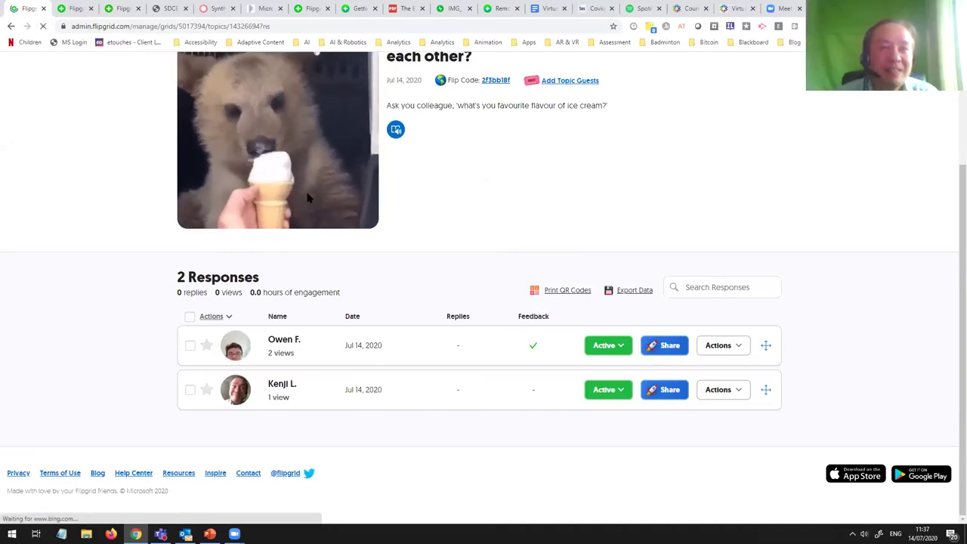
Step: Scroll down to the Responses table and open the newly arrived third response
scroll(393, 234, down, 3)
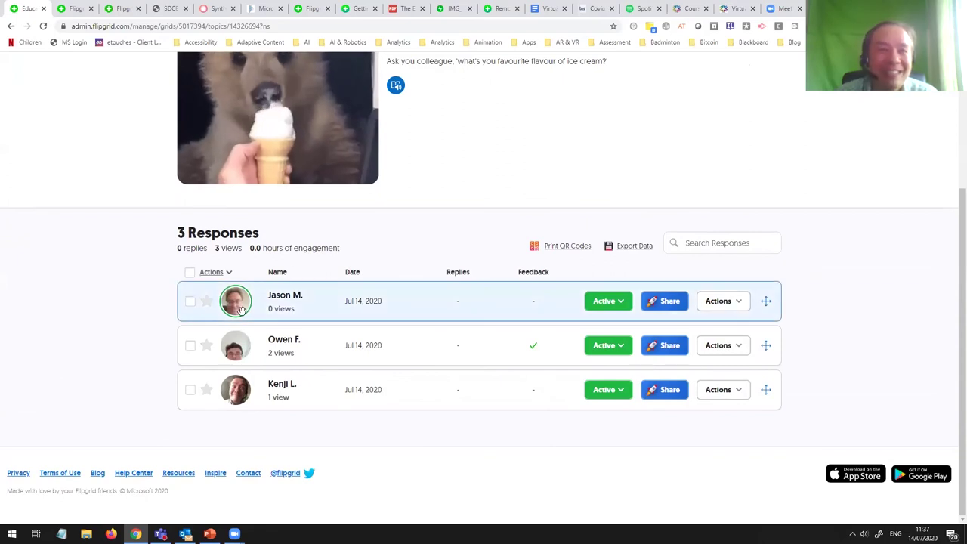
click(239, 311)
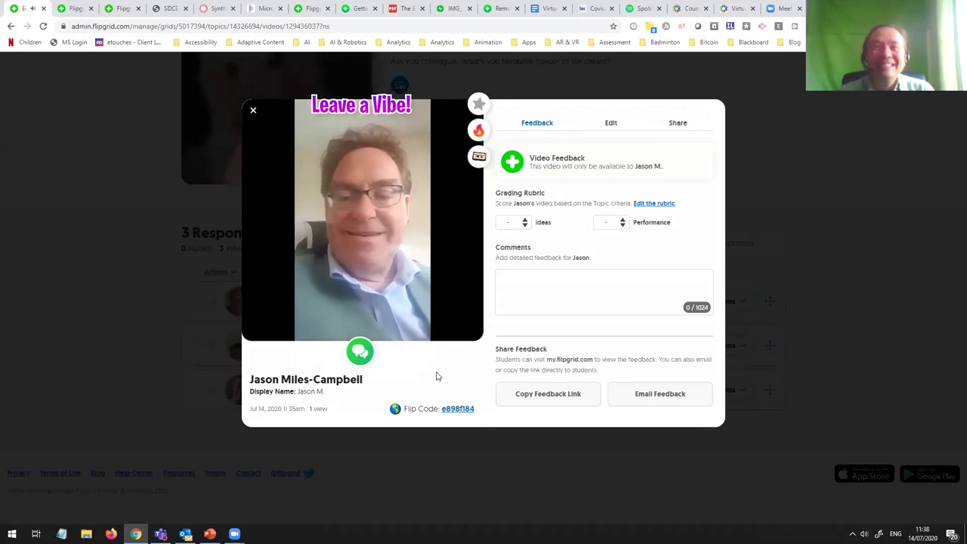
Step: Close the third response's video and scroll back up to the topic title
click(139, 375)
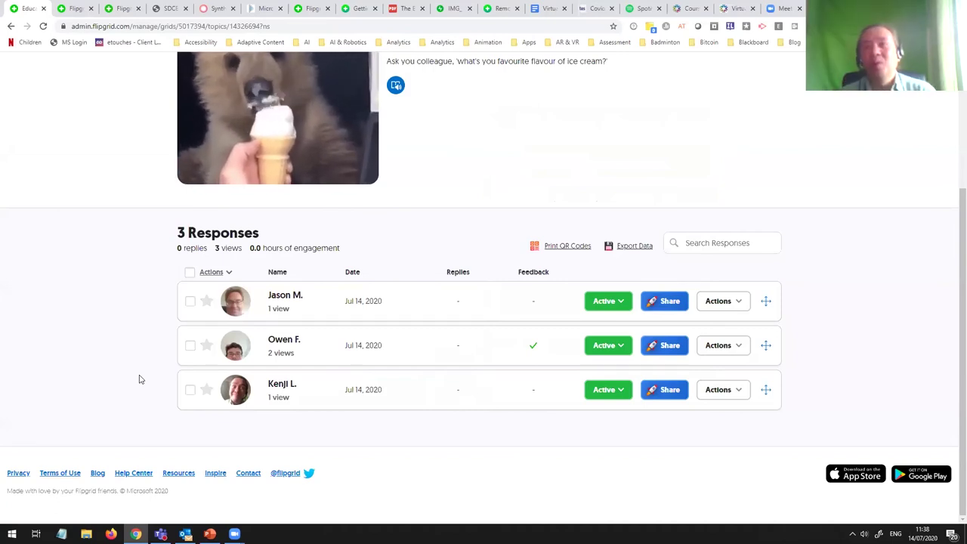
scroll(139, 378, up, 1)
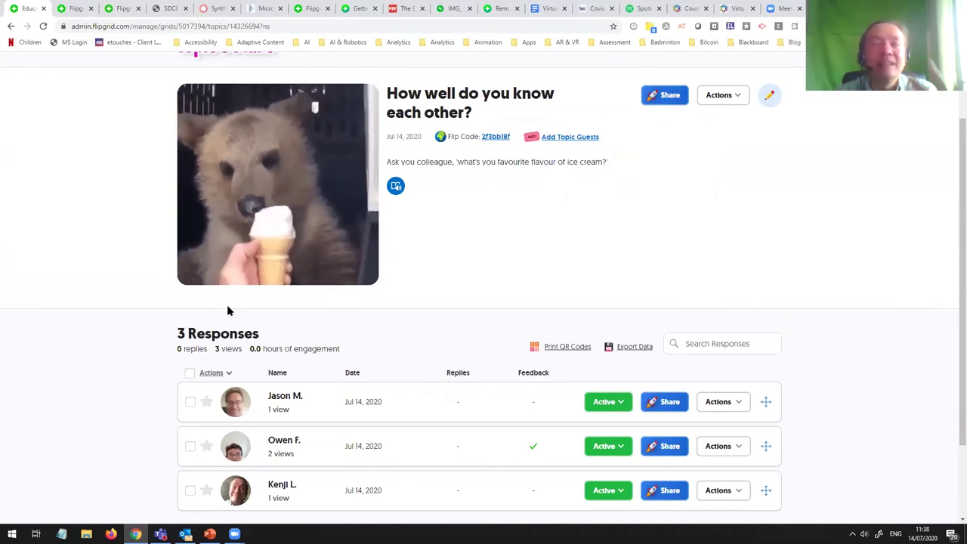
Step: Go back from the topic page up to the Virtual Bridge Demo grid
scroll(556, 276, down, 2)
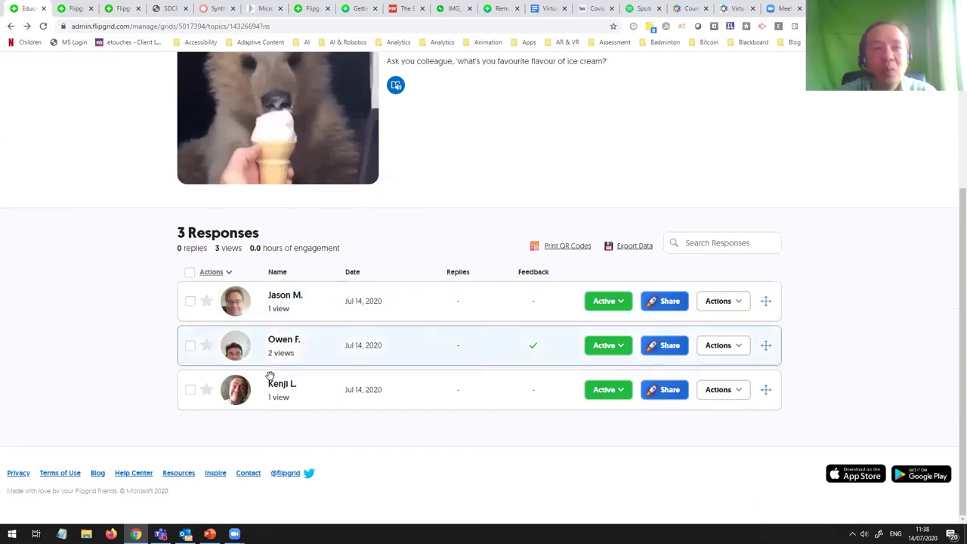
scroll(292, 339, up, 2)
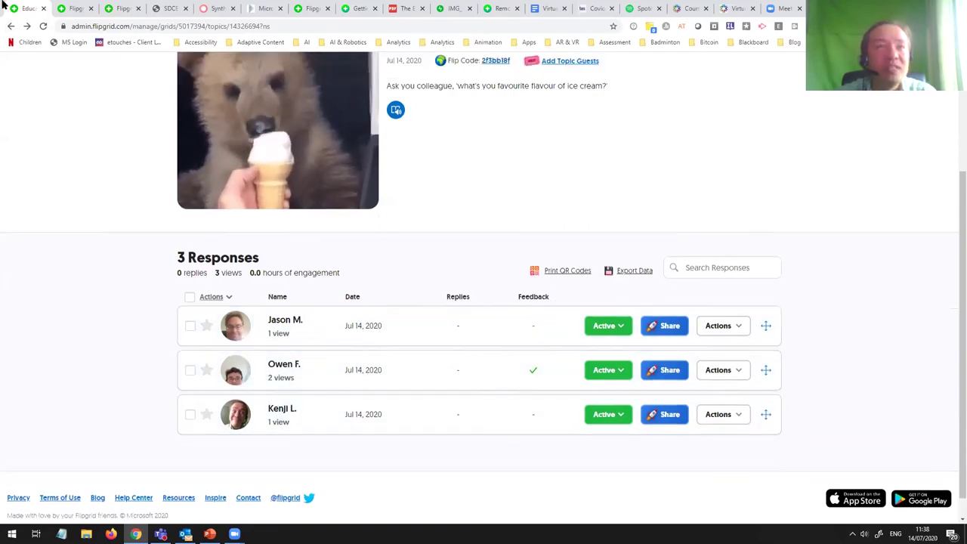
click(11, 26)
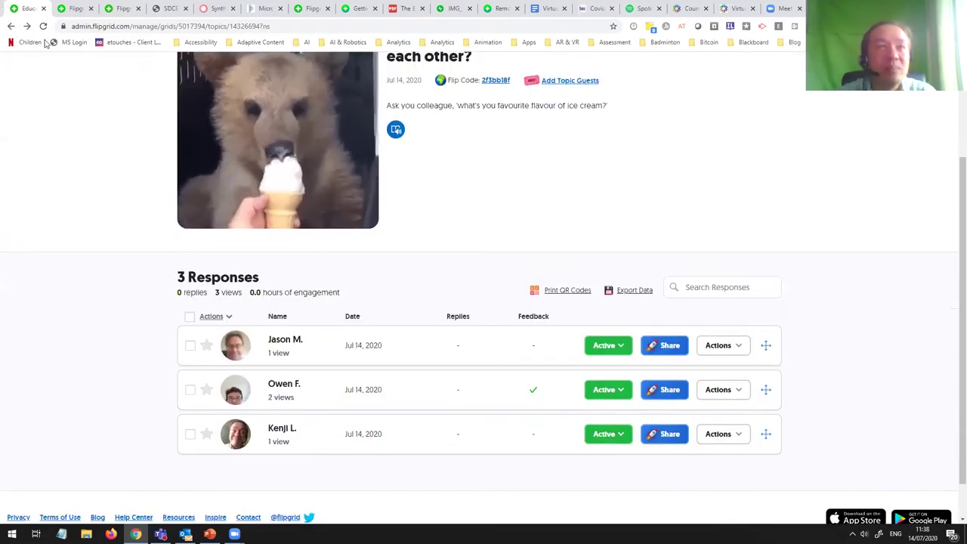
scroll(321, 155, up, 2)
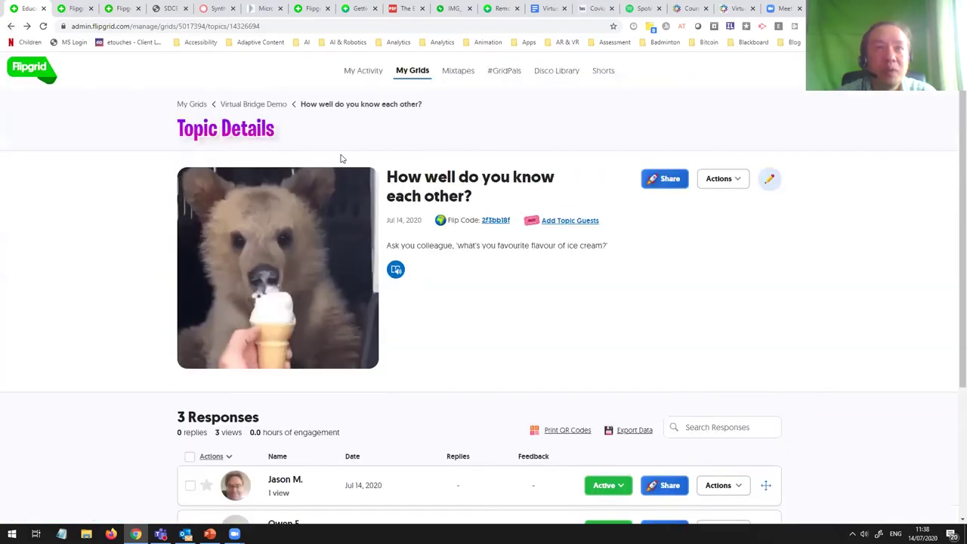
click(245, 104)
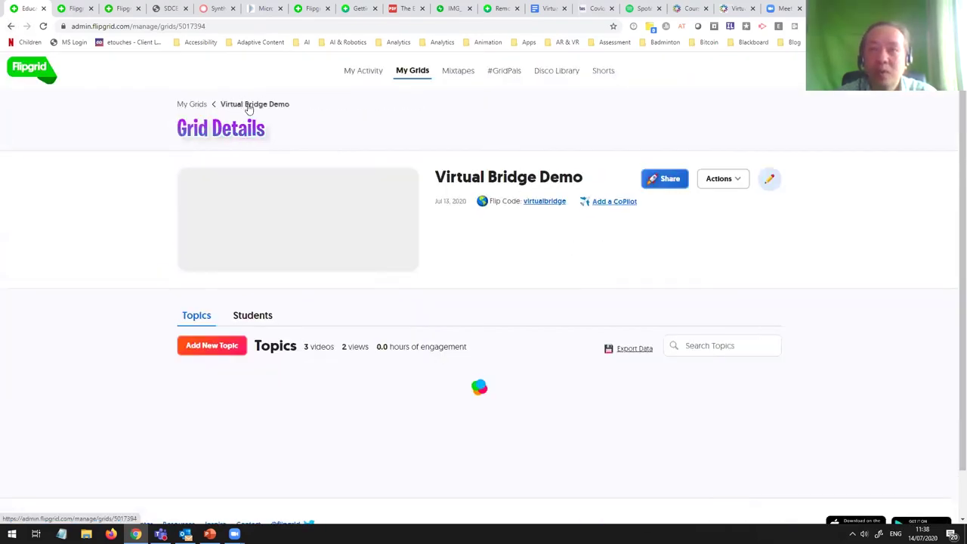
Step: Look at the 'How well do you know each other?' topic, then open the ice-cream topic's edit form
scroll(327, 167, down, 2)
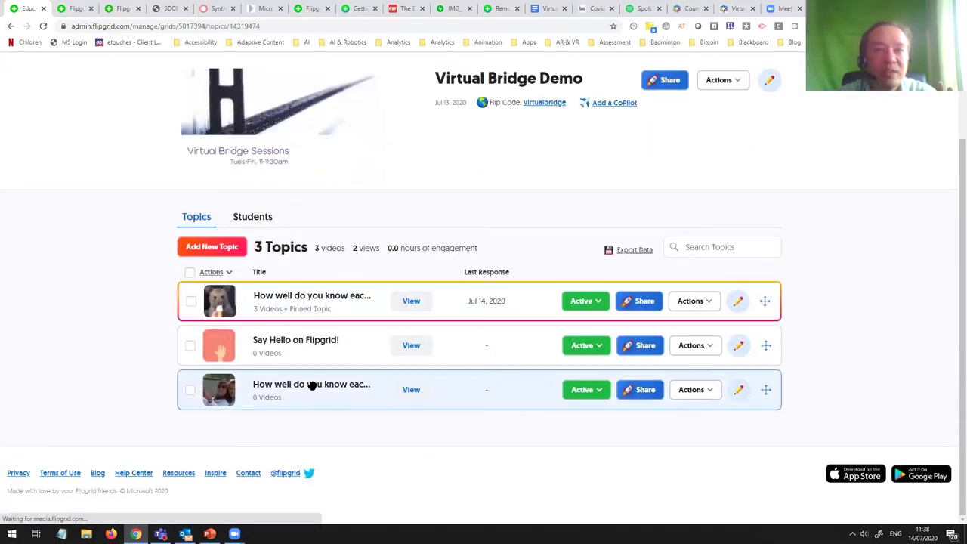
click(312, 386)
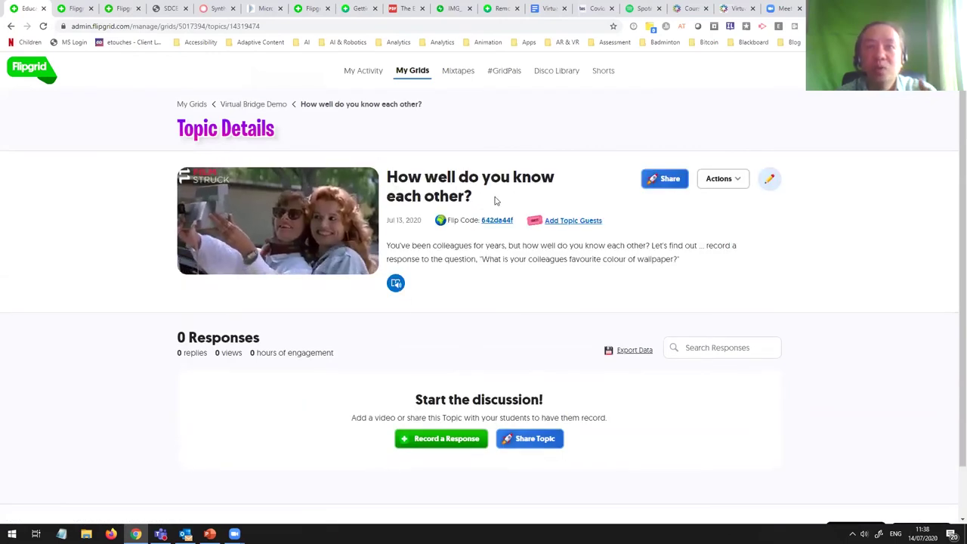
scroll(444, 250, down, 1)
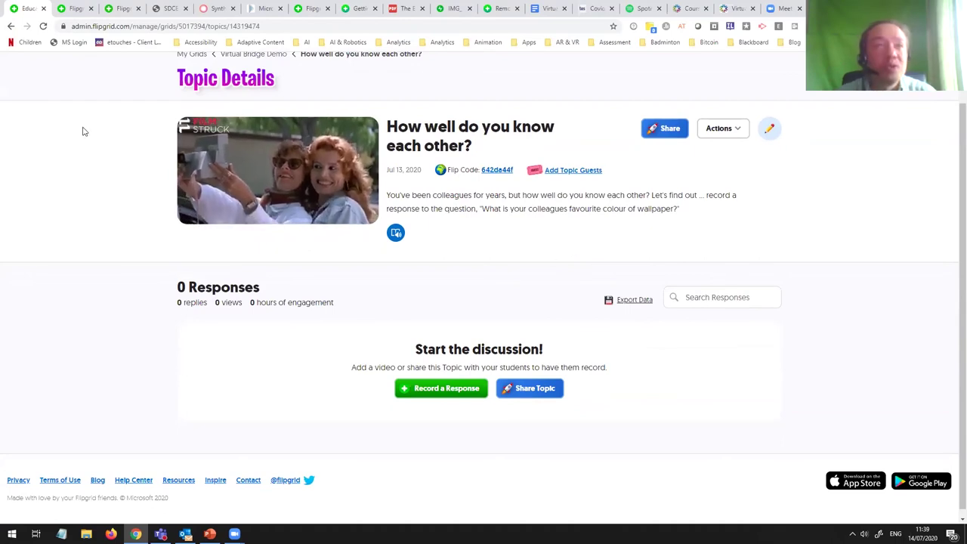
click(10, 26)
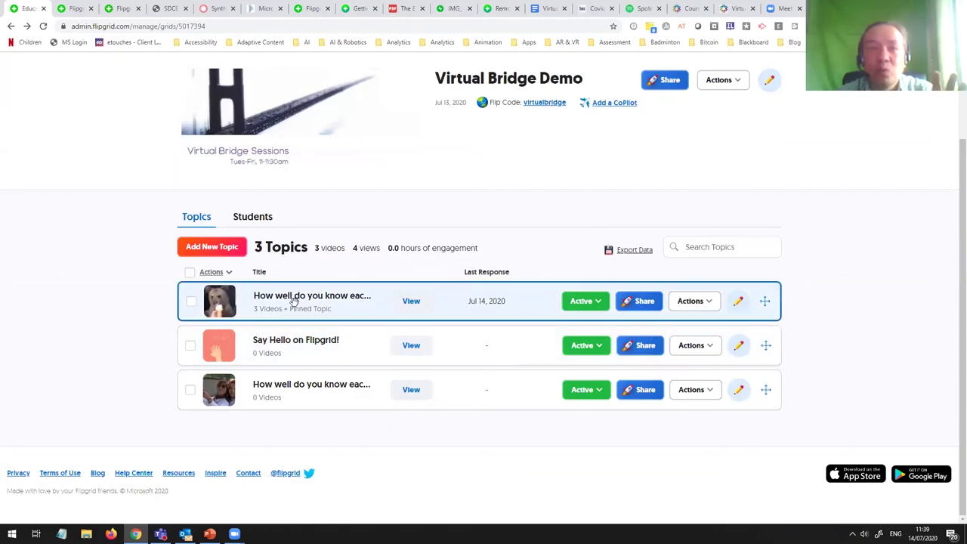
click(738, 300)
Step: Choose Custom Feedback for the ice-cream topic to reveal the Eye Contact, Gestures, Life, Poise, Speed and Voice criteria
scroll(587, 291, down, 6)
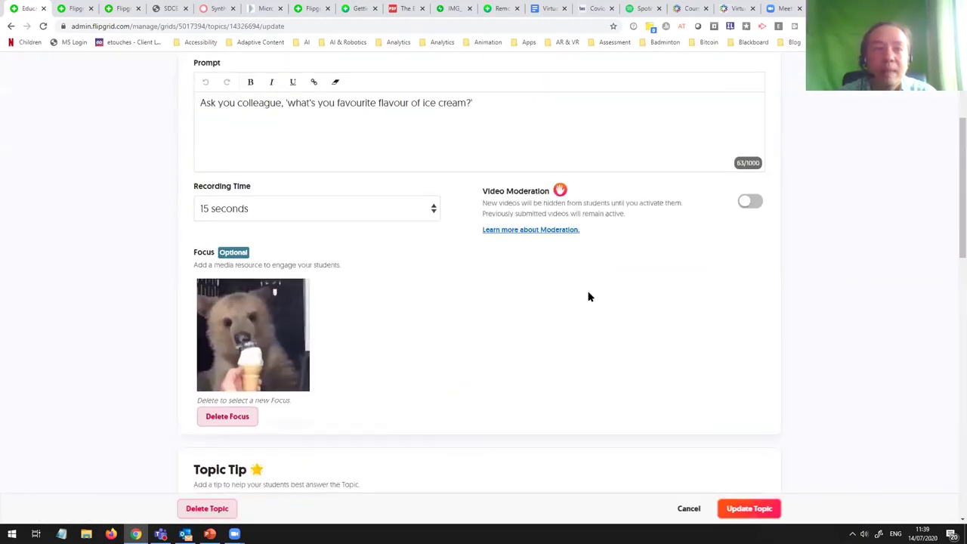
scroll(589, 296, down, 4)
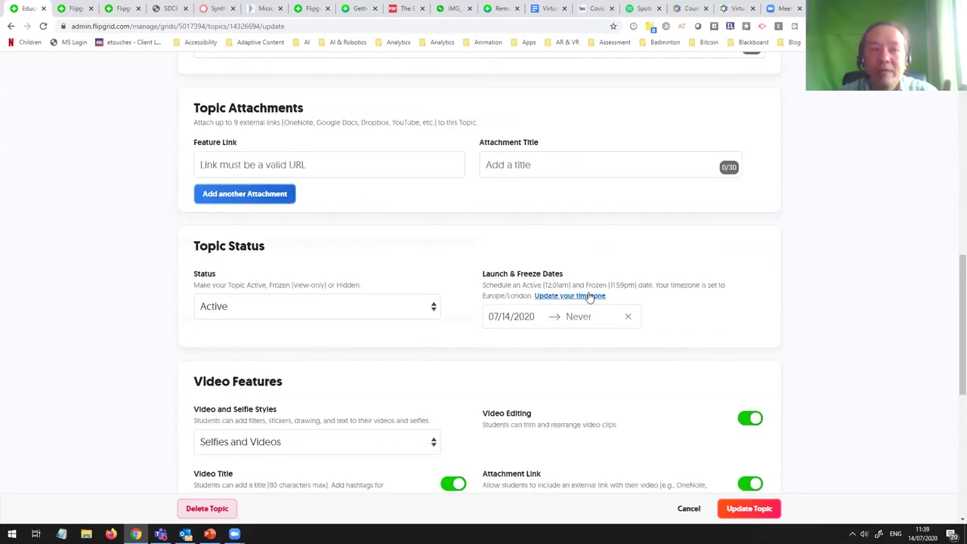
scroll(589, 297, up, 5)
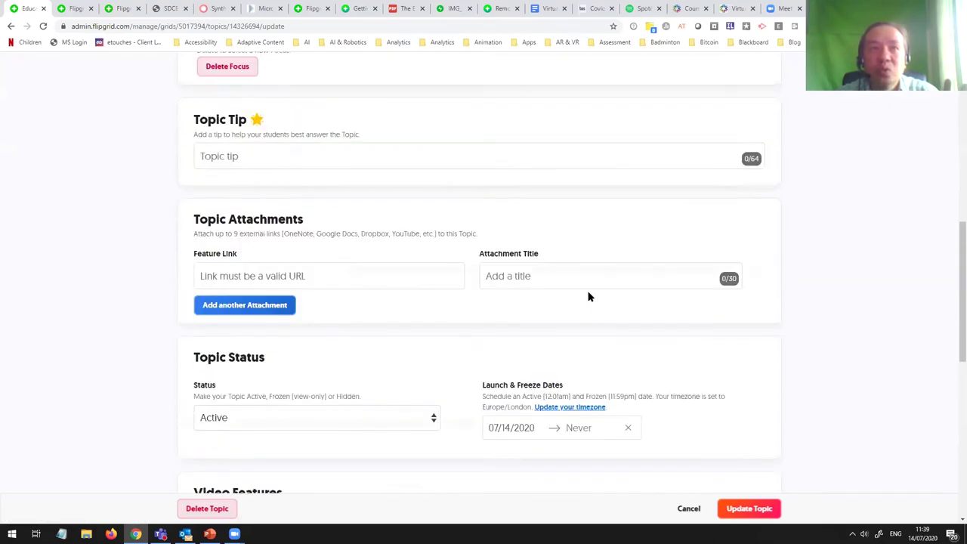
scroll(589, 294, up, 2)
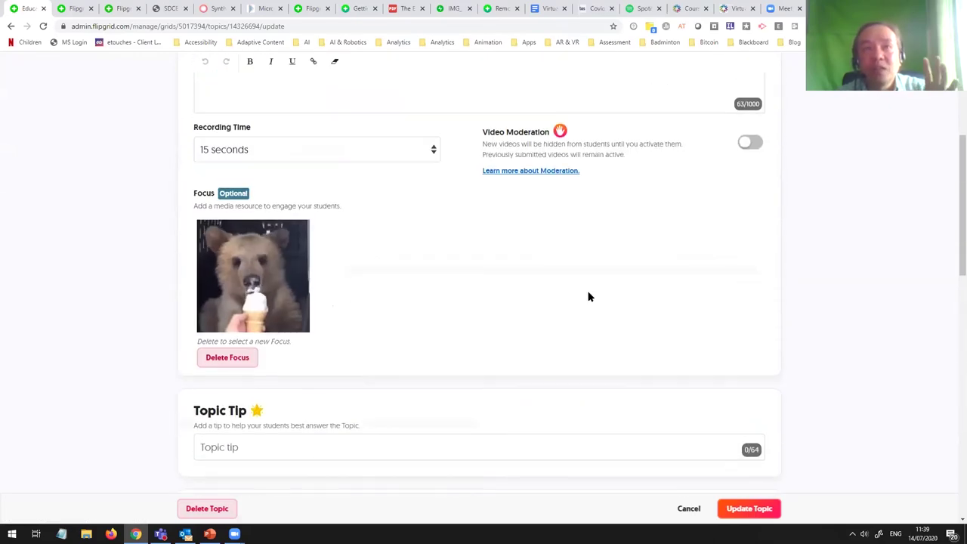
scroll(589, 296, down, 8)
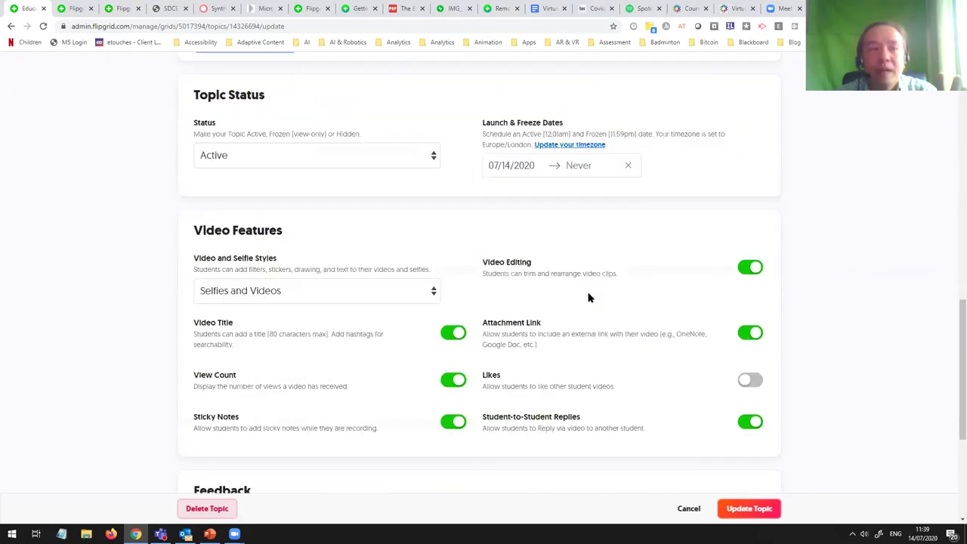
scroll(589, 297, down, 2)
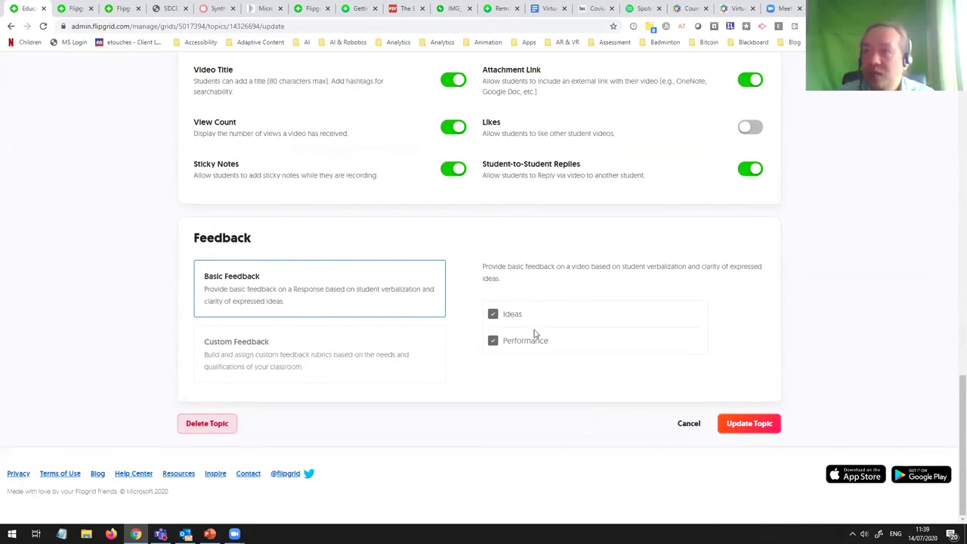
click(284, 351)
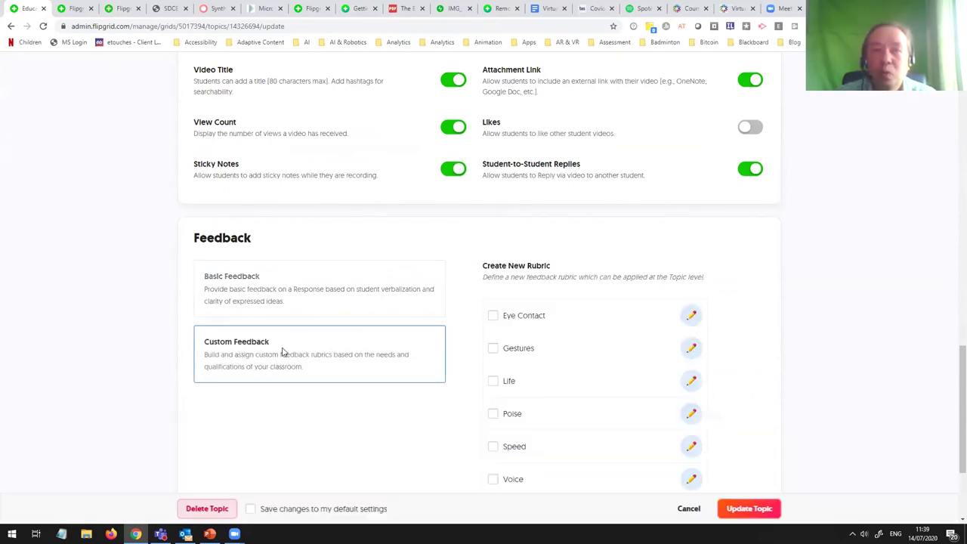
scroll(348, 329, down, 2)
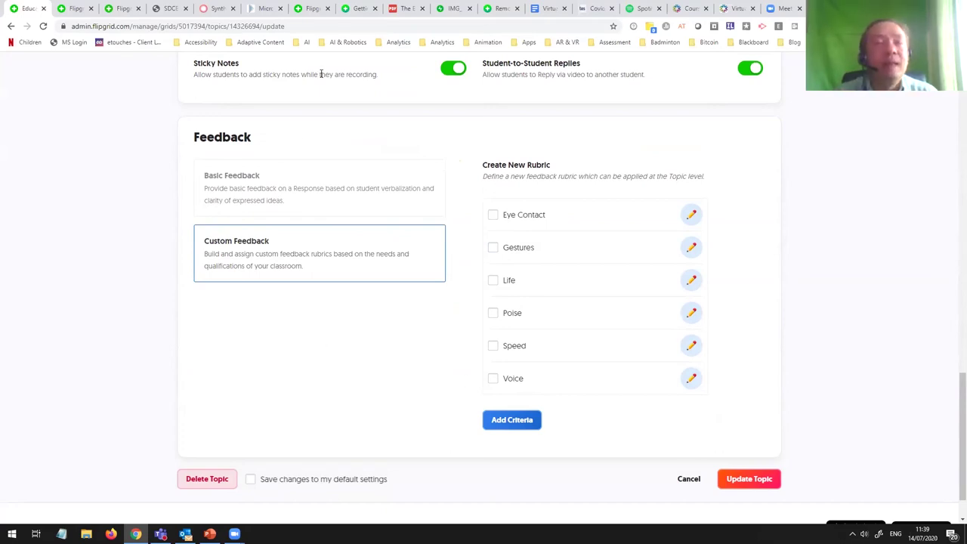
Step: Read the Getting Started with Flipgrid blog guide through its Grids, Topics and sharing steps
click(313, 9)
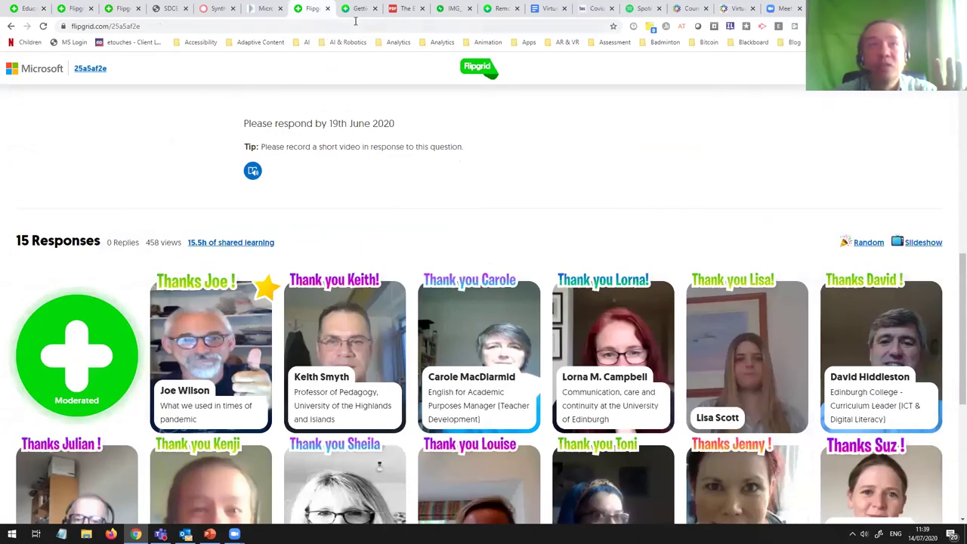
click(359, 10)
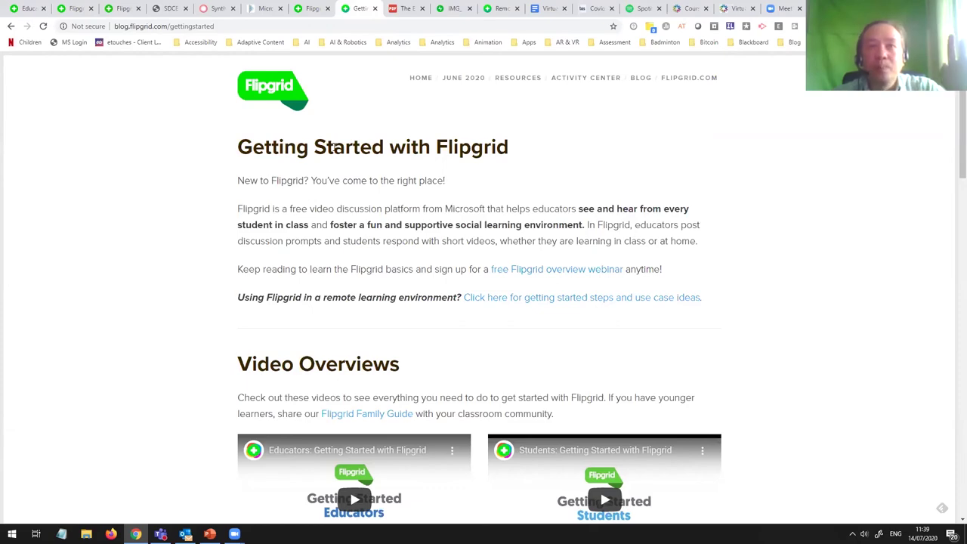
scroll(333, 146, down, 8)
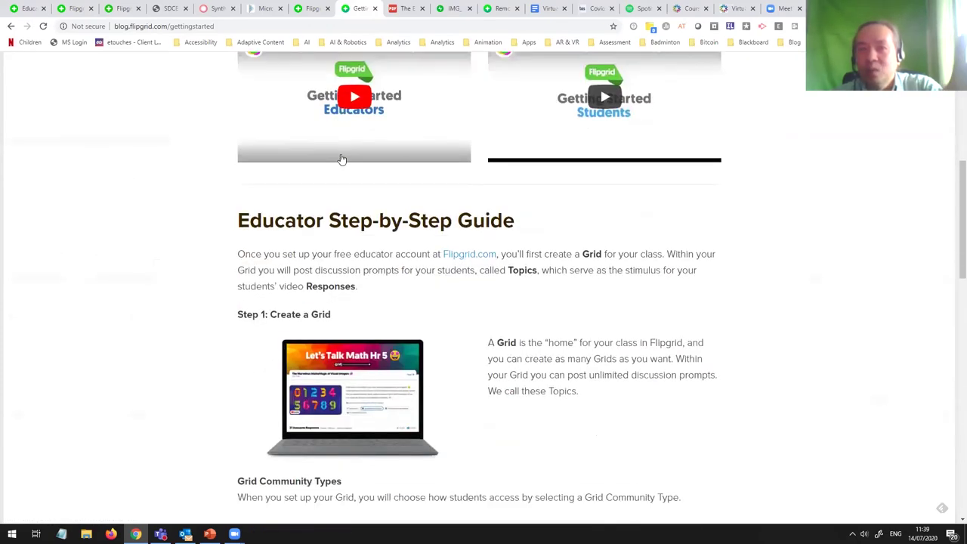
scroll(343, 160, down, 1)
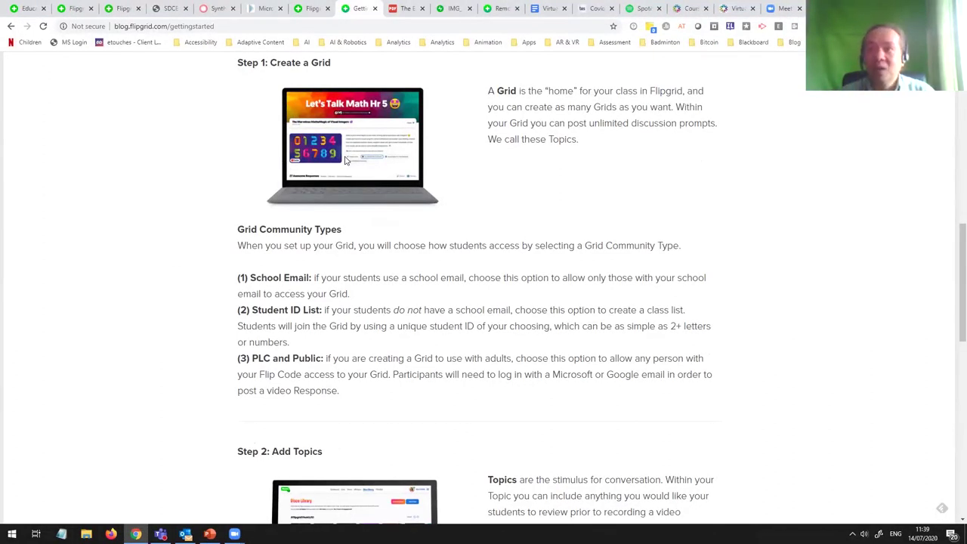
scroll(346, 160, down, 3)
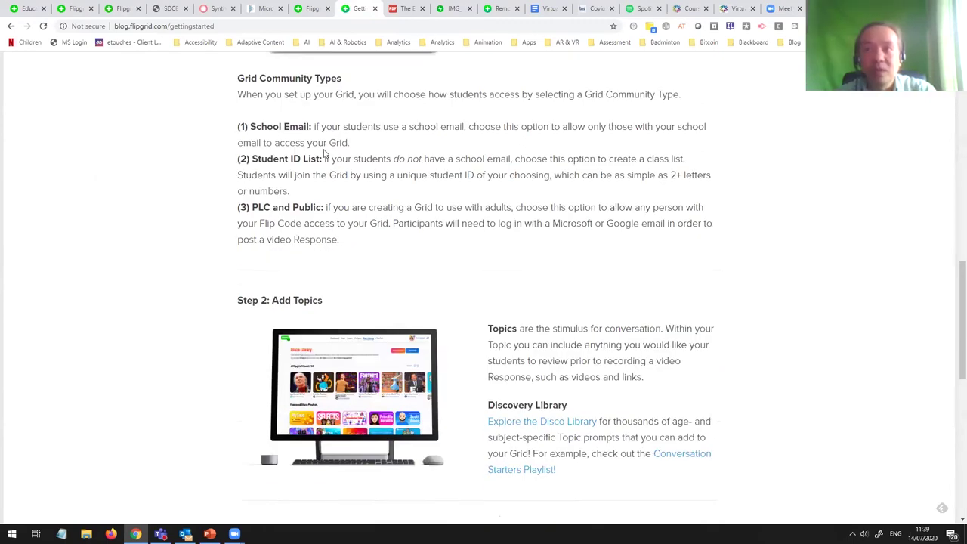
scroll(323, 153, down, 4)
scroll(323, 153, down, 1)
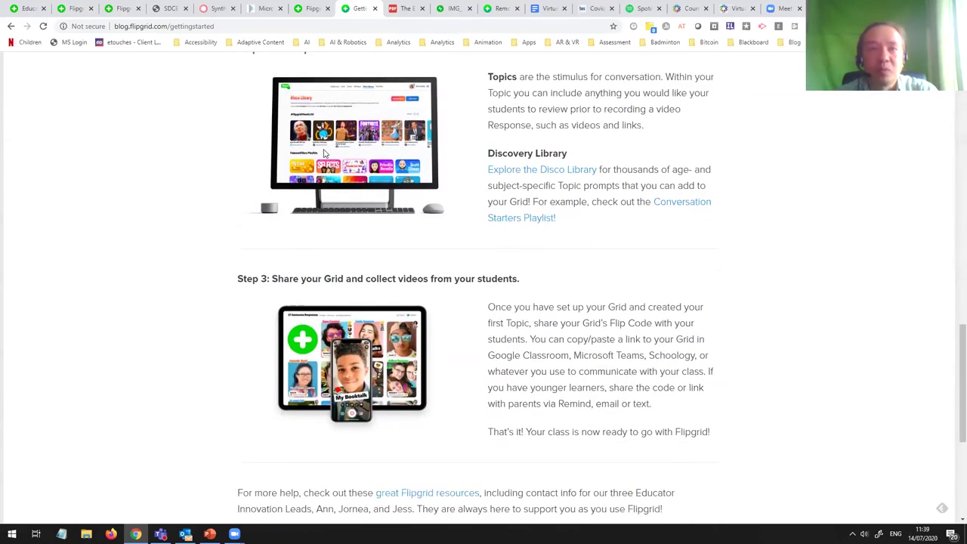
scroll(324, 153, down, 4)
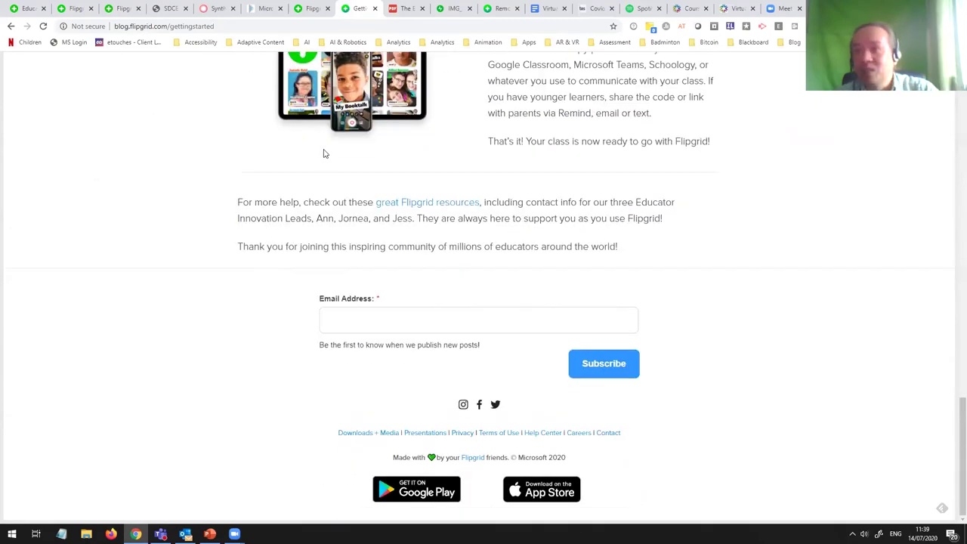
scroll(323, 153, up, 20)
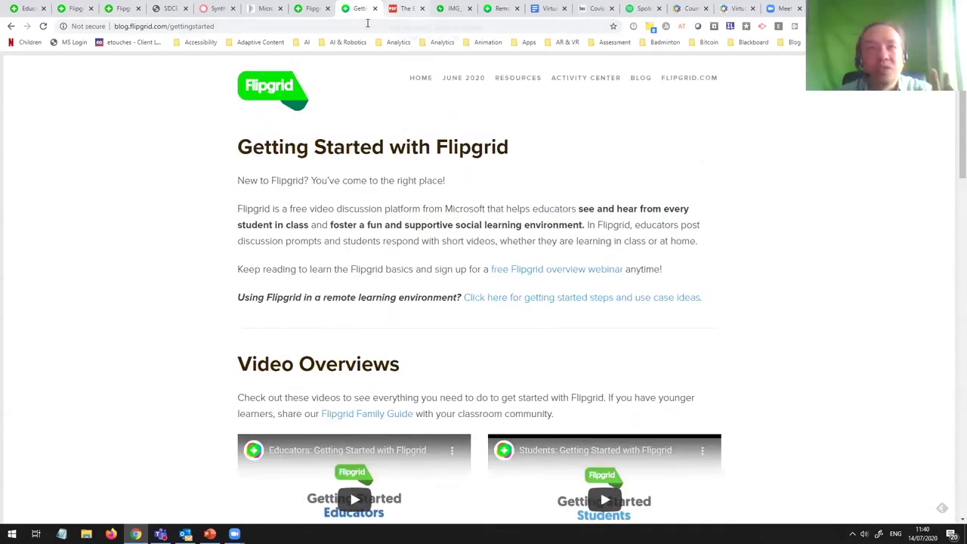
Step: Skim The Educator's Guide to Flipgrid eBook PDF, then show the IMG_1485.jpg Speaking in Public poster
key(ctrl+Tab)
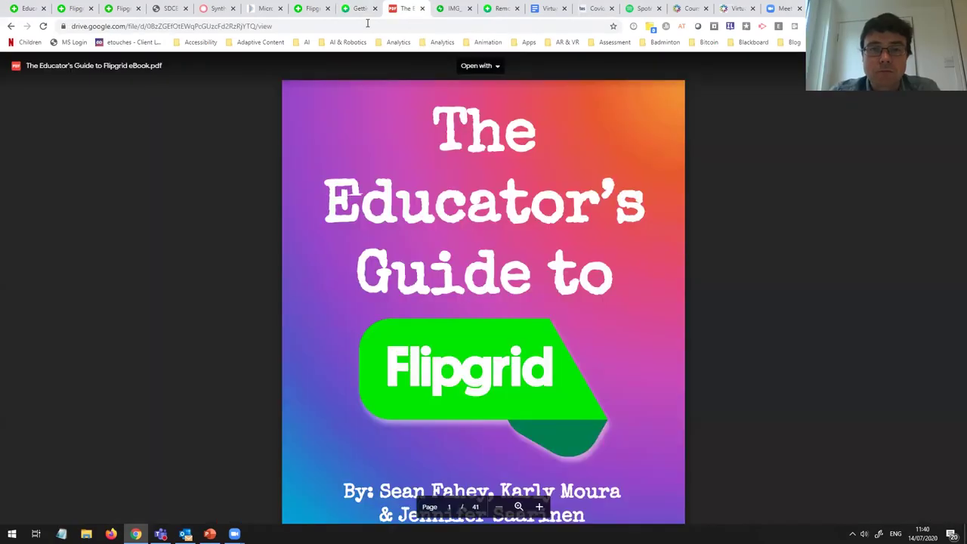
scroll(472, 138, down, 5)
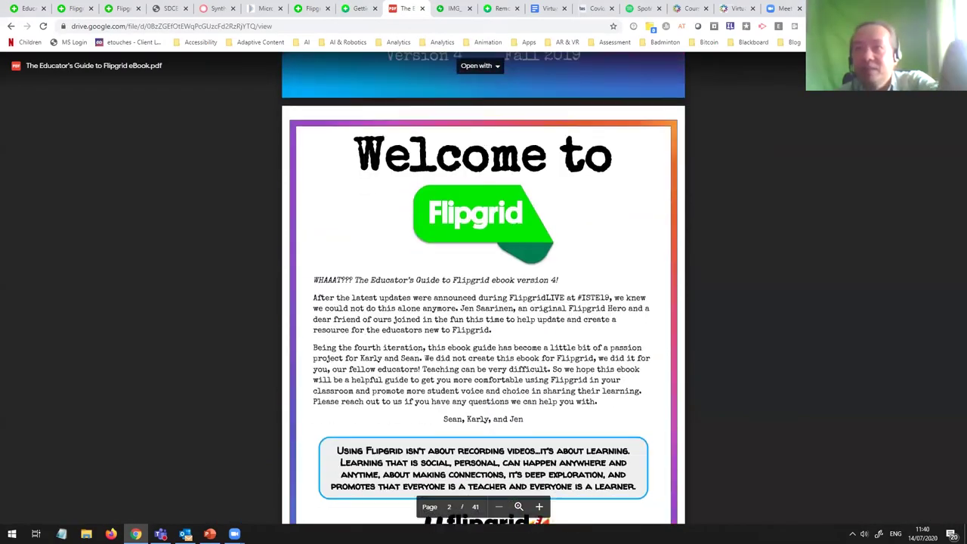
scroll(550, 81, down, 1)
scroll(550, 81, up, 6)
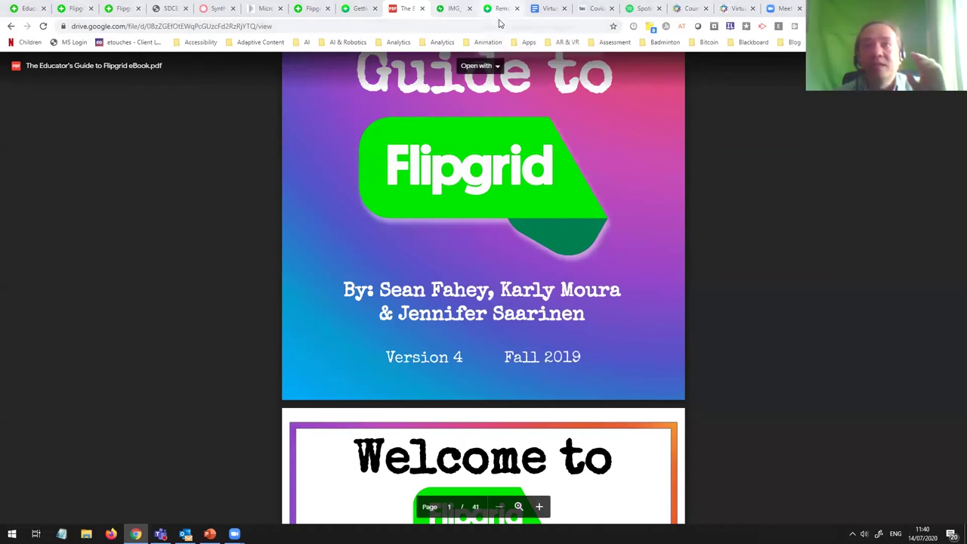
click(456, 9)
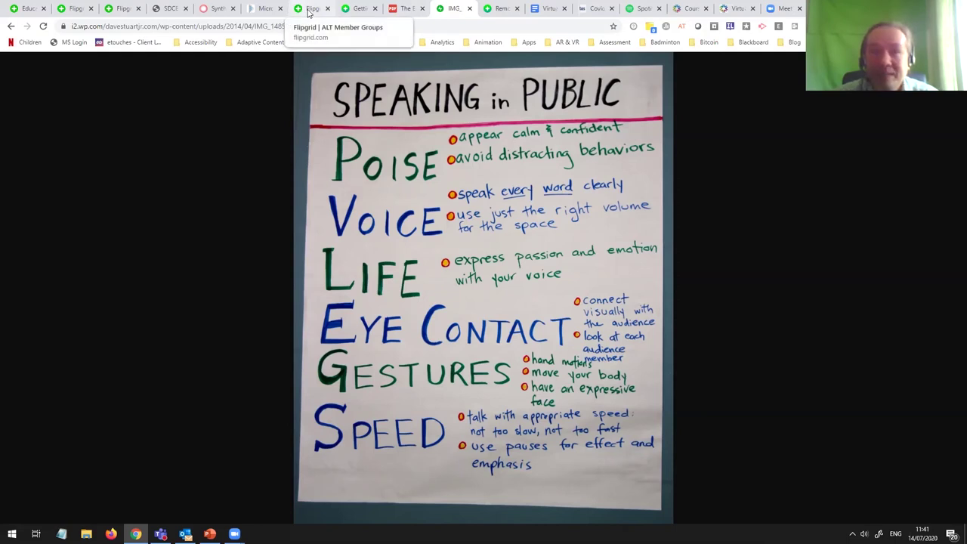
Step: Go back to the Educator | Update Topic tab with the Custom Feedback rubric criteria
click(23, 10)
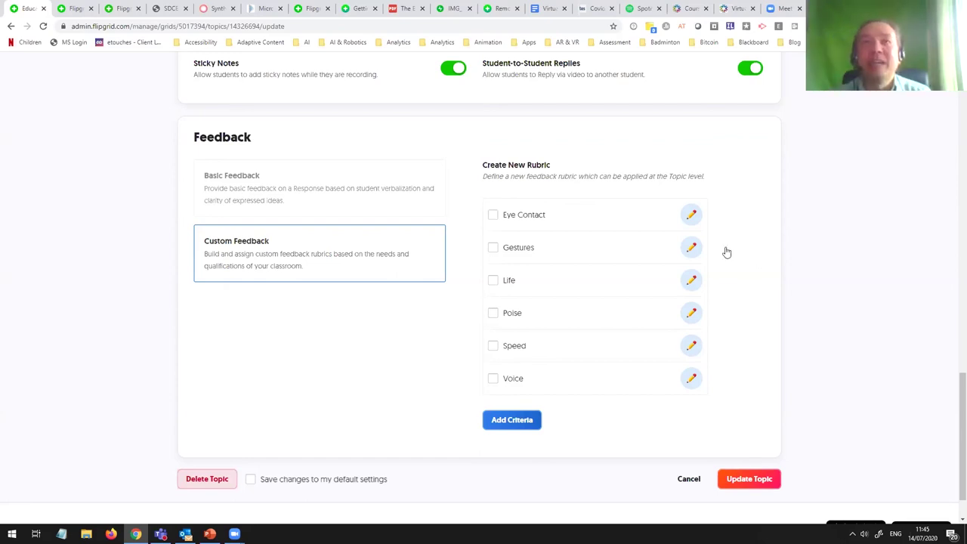
Step: Switch to the Flipgrid topic page listing 15 Responses due 19th June 2020
click(305, 8)
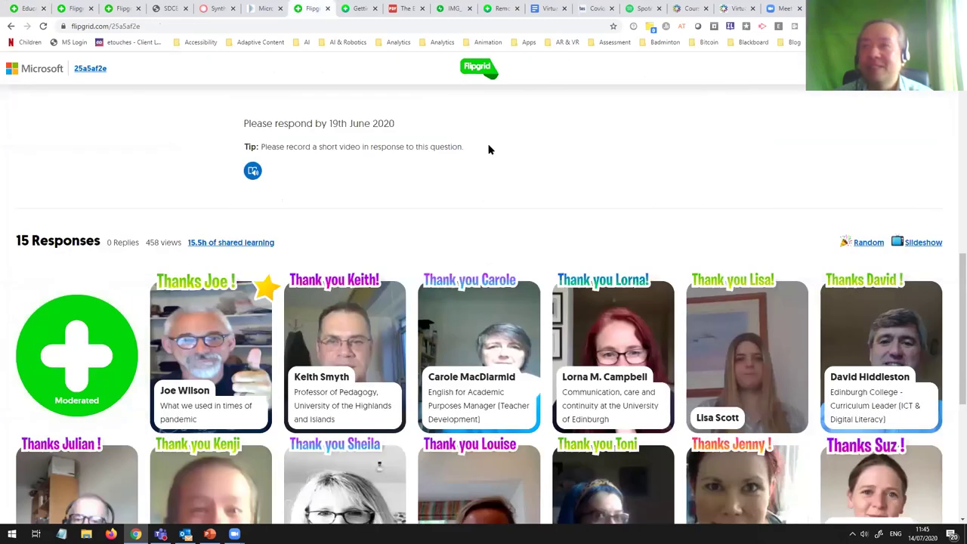